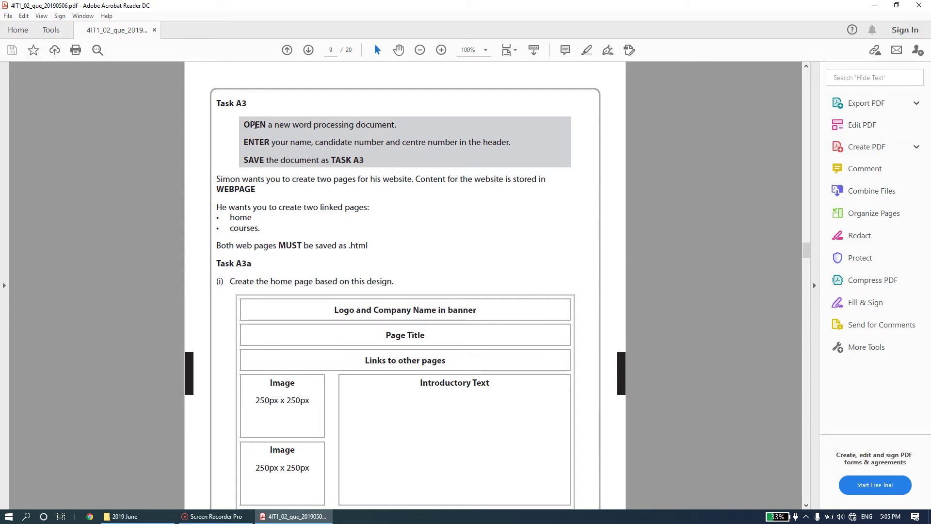
- Review the Task A3 instructions for the new document, its header and saving as TASK A3
drag(244, 125, 374, 129)
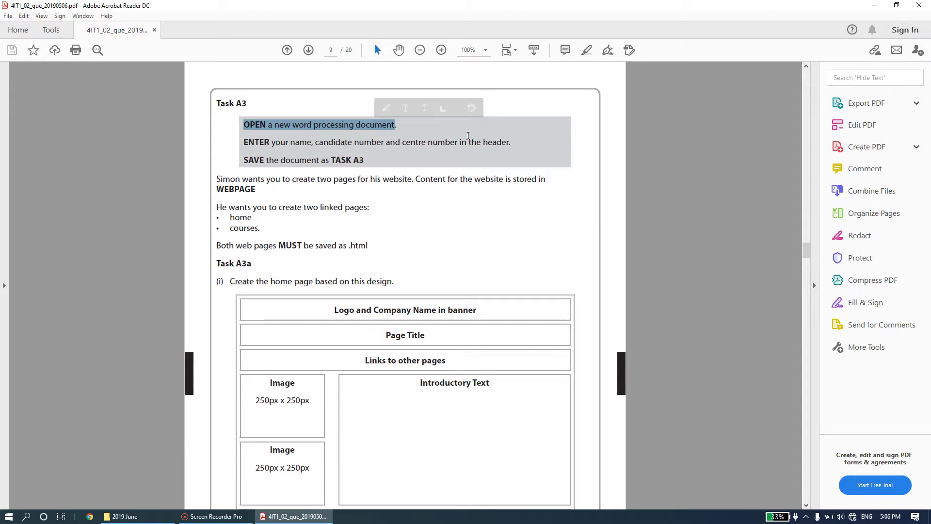
drag(469, 142, 513, 142)
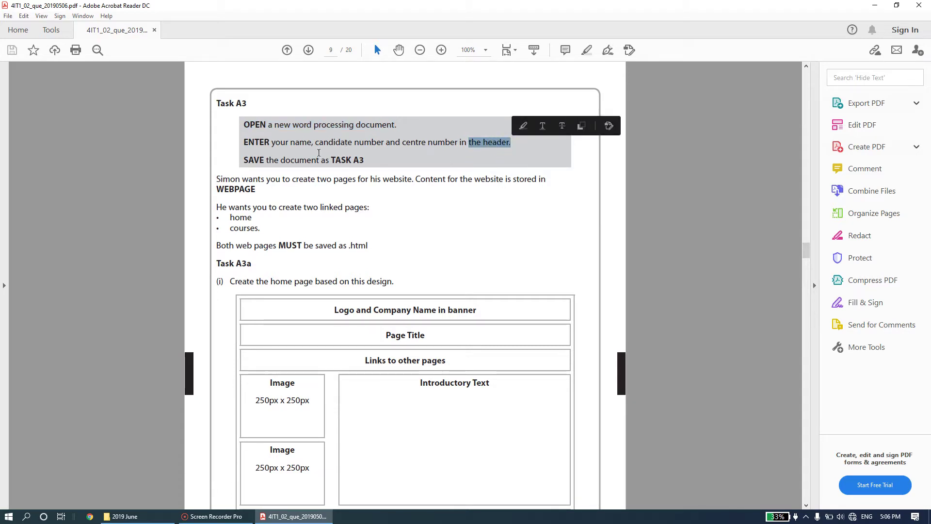
drag(280, 160, 365, 161)
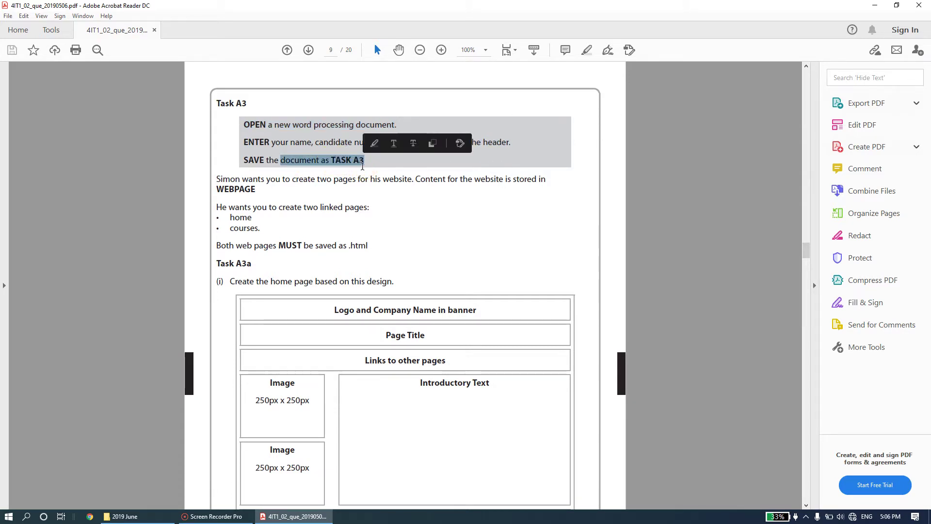
click(125, 516)
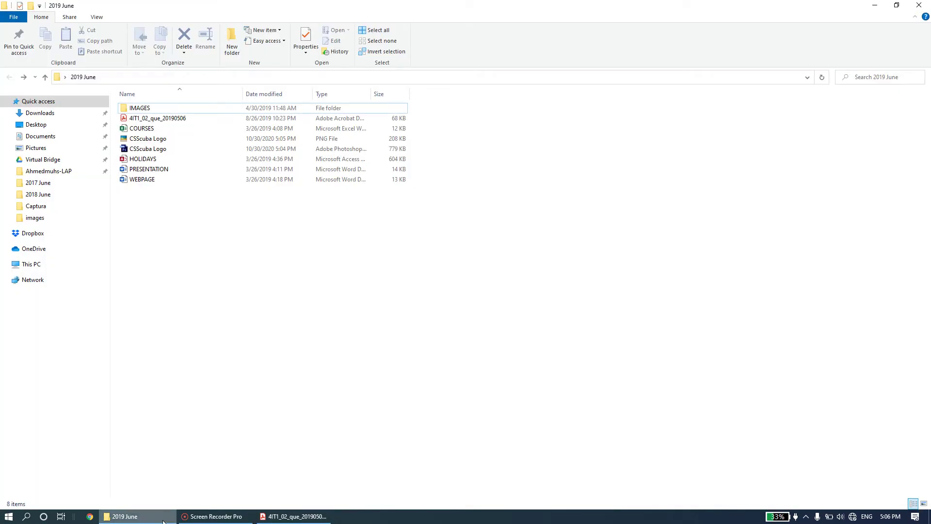
- Add a new Microsoft Word document called 'TASK A3' to the 2019 June folder and open it
right_click(248, 257)
mouse_move(197, 419)
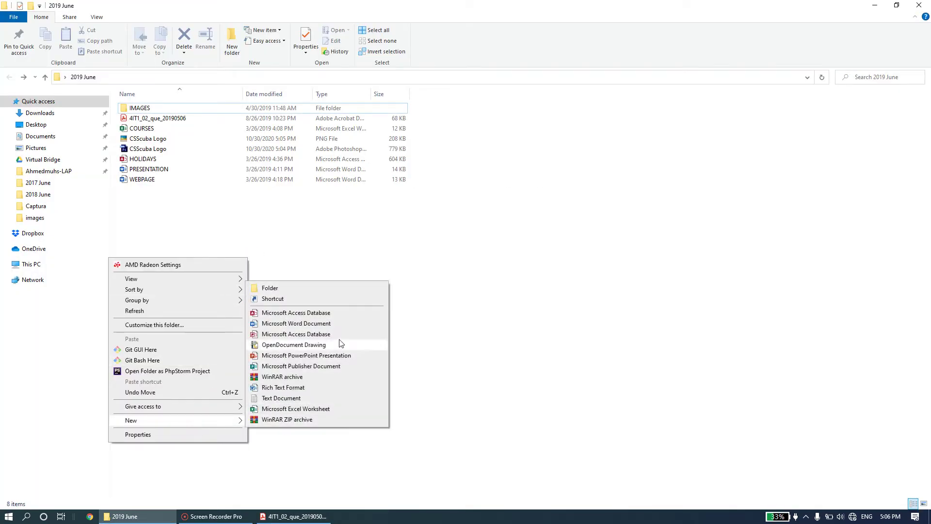
click(307, 324)
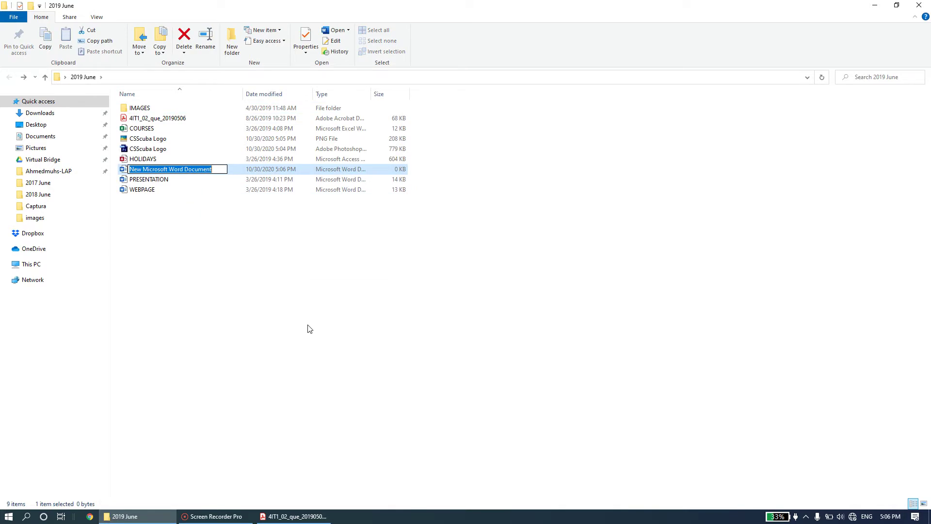
key(Caps_Lock)
text(TASK)
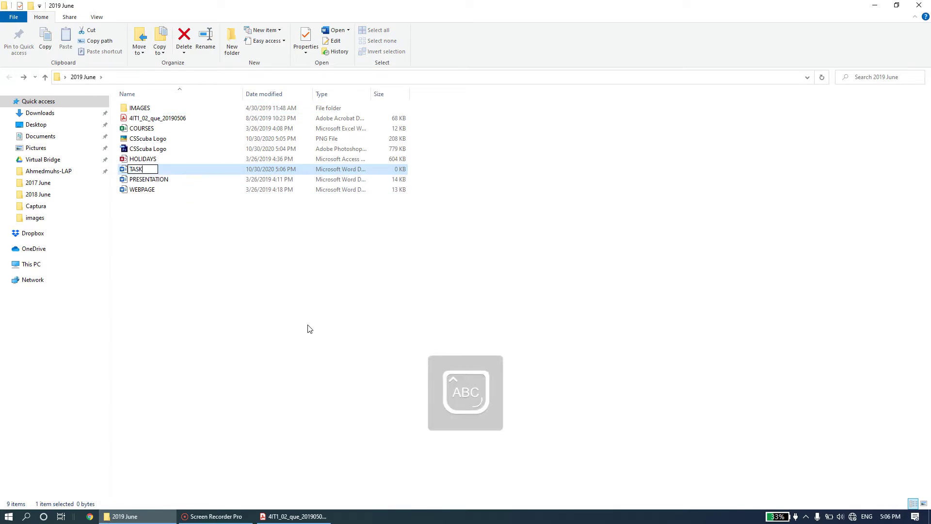
text( A3)
key(Return)
key(Return)
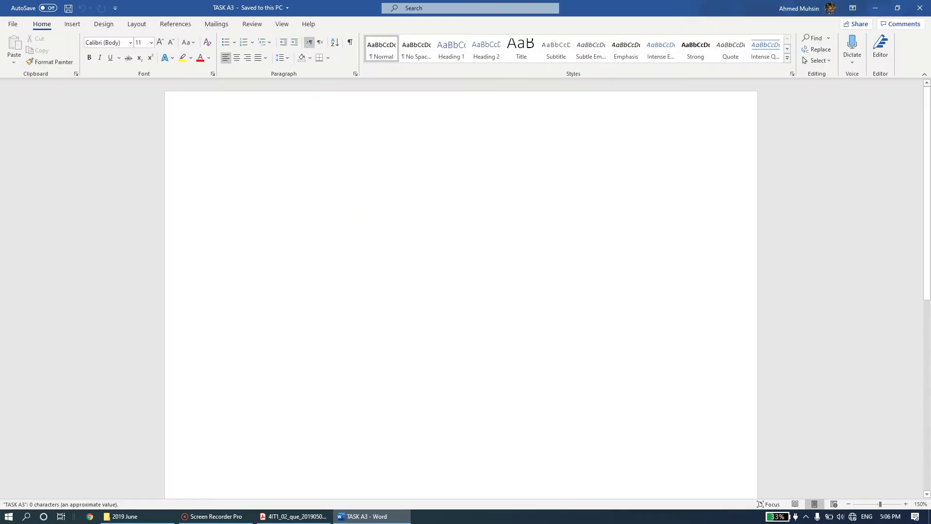
- Enter 'Task A3', the candidate's name, candidate number and centre number in the page header
click(298, 110)
double_click(298, 110)
text(T)
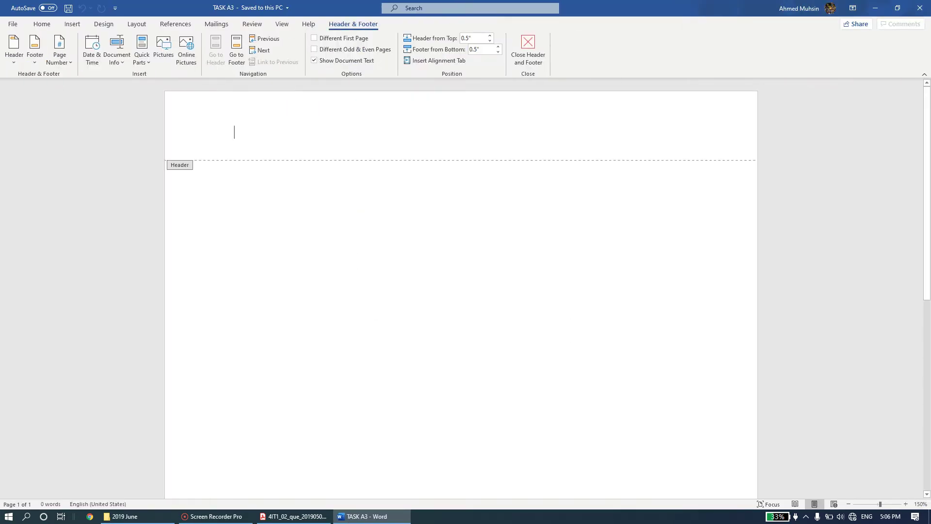
key(Caps_Lock)
text(ask A3 )
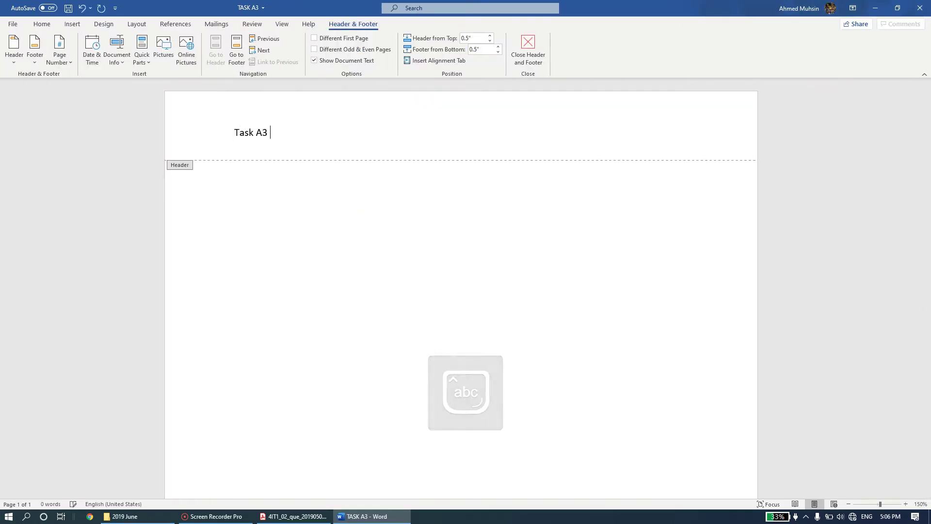
text(TheITL)
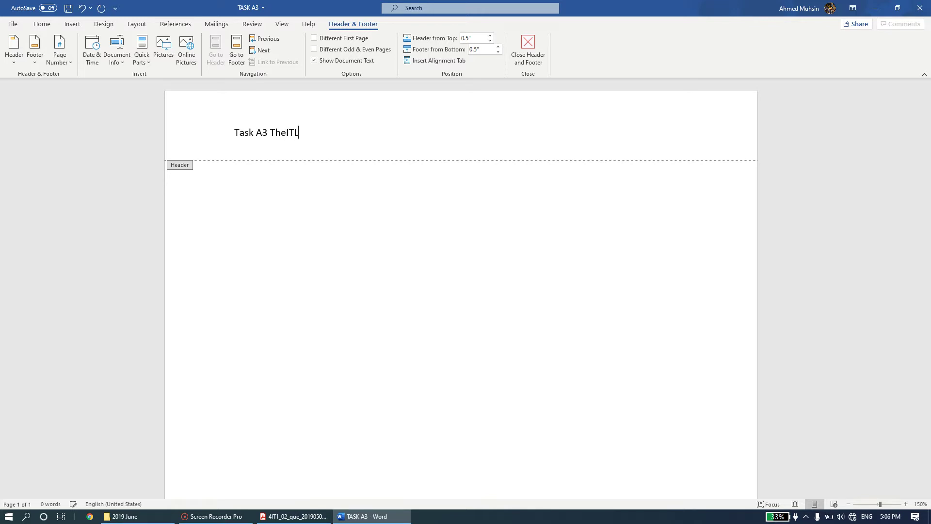
text(ab 1234 1234)
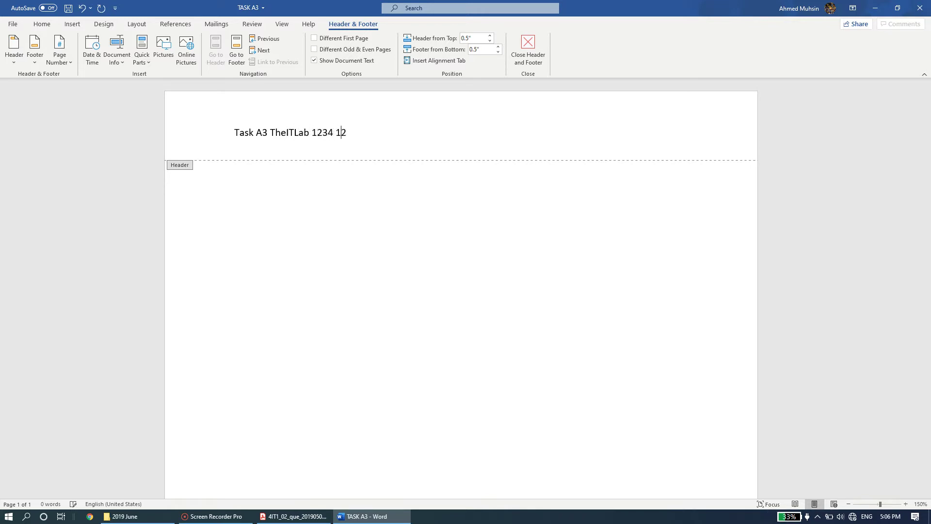
double_click(555, 260)
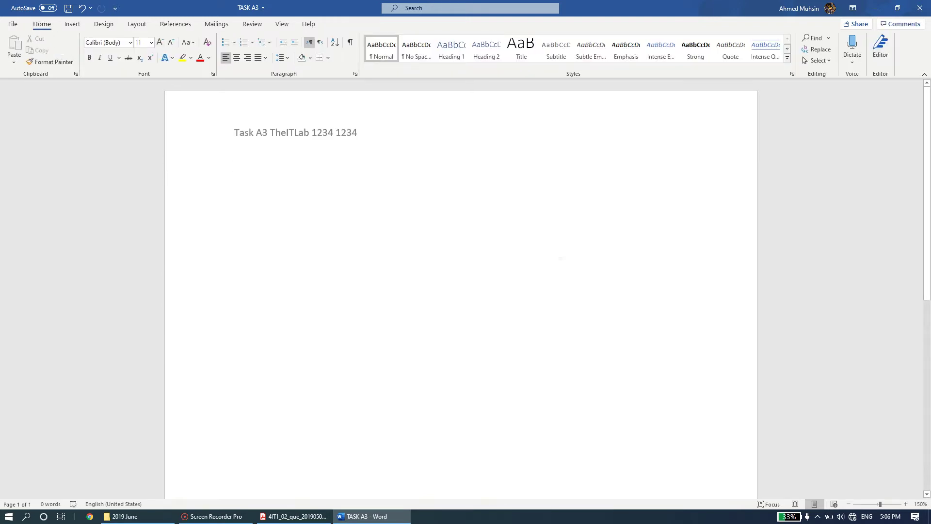
click(294, 517)
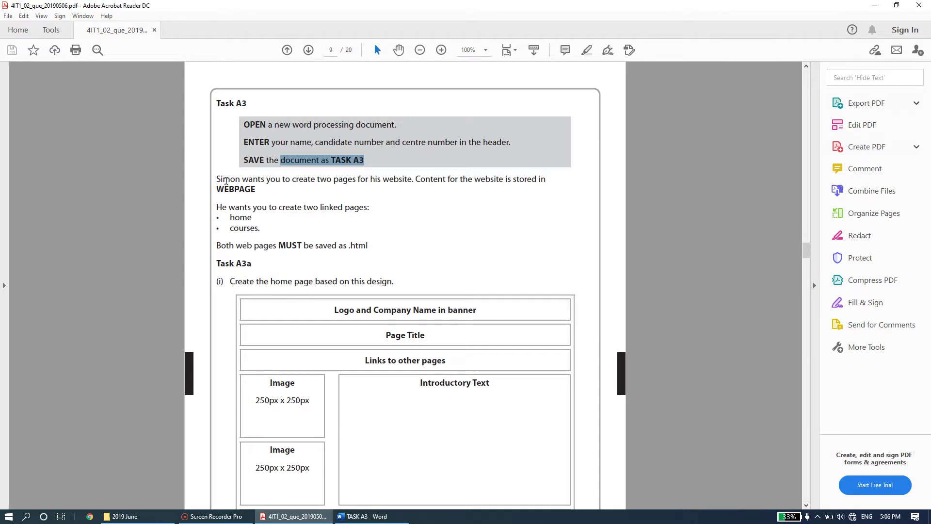
- Read the brief about creating two pages with content from the WEBPAGE file
drag(229, 178, 404, 183)
drag(476, 180, 537, 181)
drag(229, 189, 256, 194)
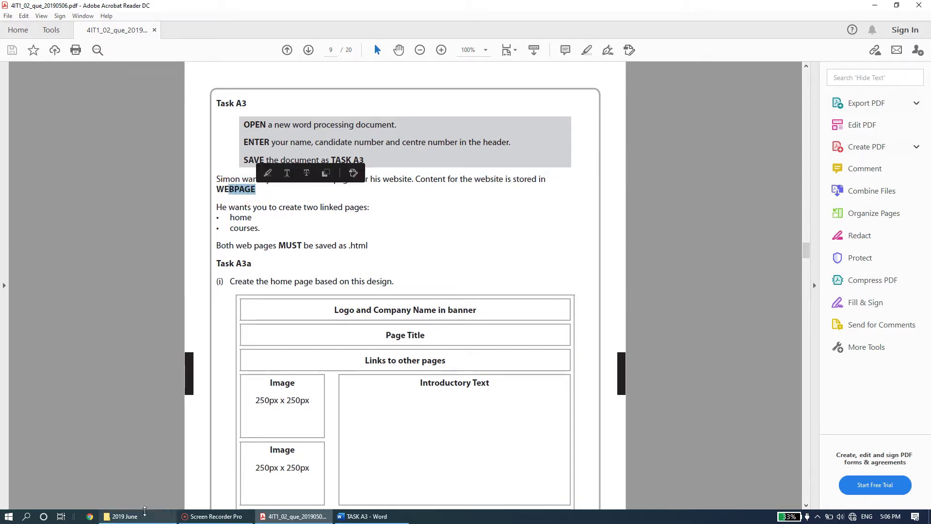
click(125, 516)
right_click(337, 325)
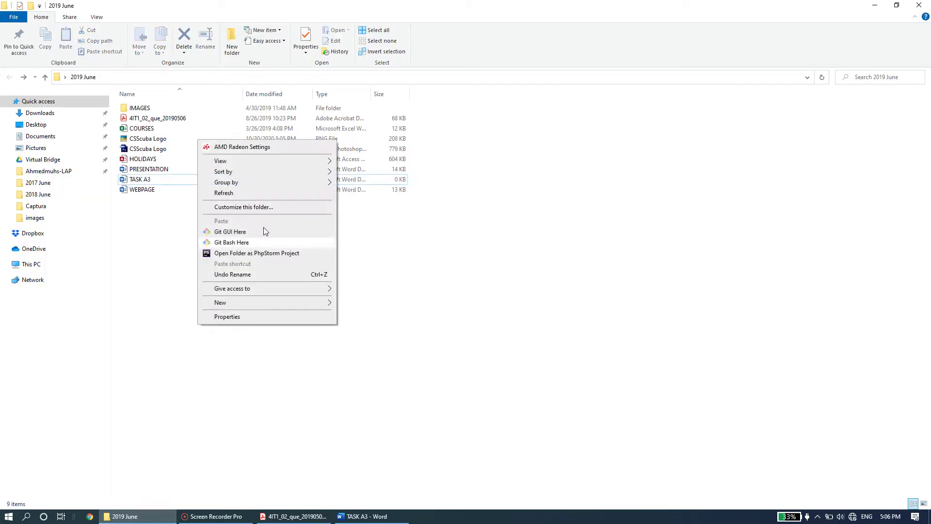
- Open the WEBPAGE document in Word and look over its dive-centre text and courses table
click(242, 193)
double_click(145, 189)
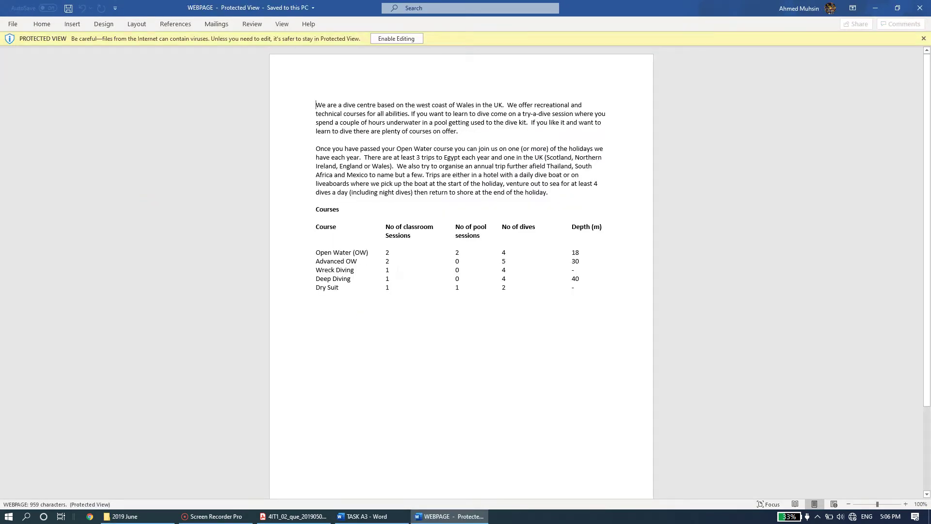
drag(319, 110, 600, 283)
click(600, 280)
click(294, 516)
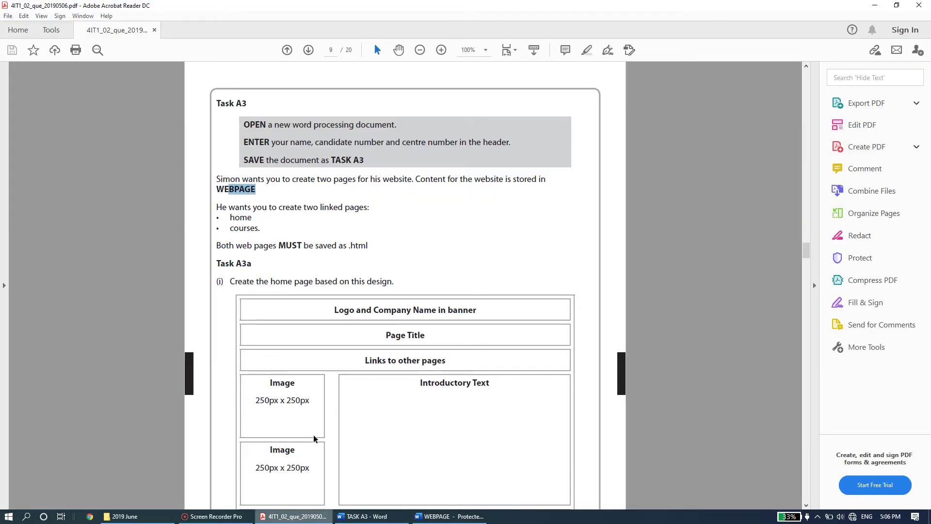
- Review the list of pages to create, the Home and Courses pages
drag(252, 218, 343, 207)
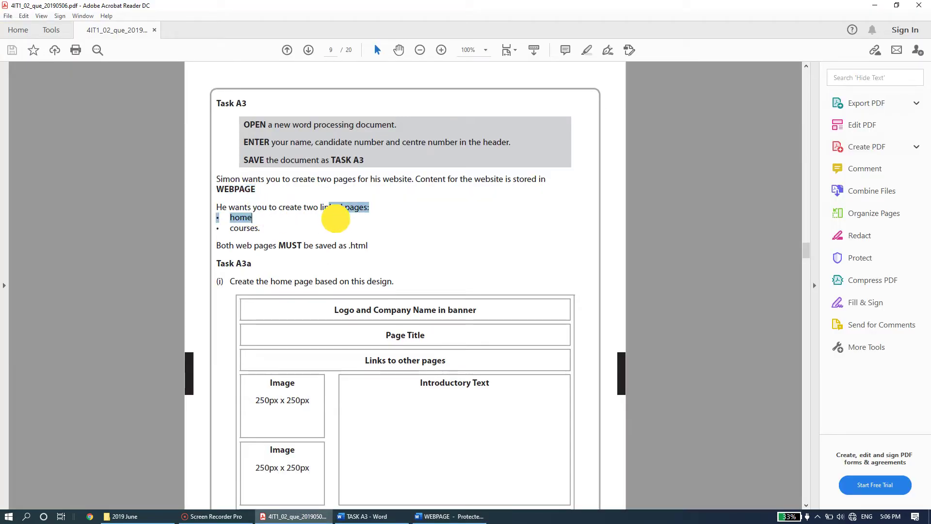
click(245, 215)
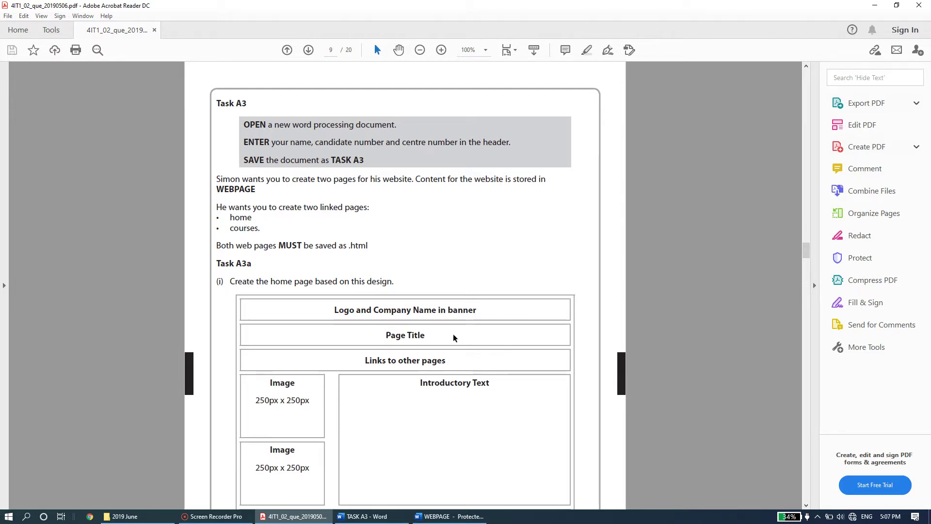
scroll(391, 261, down, 3)
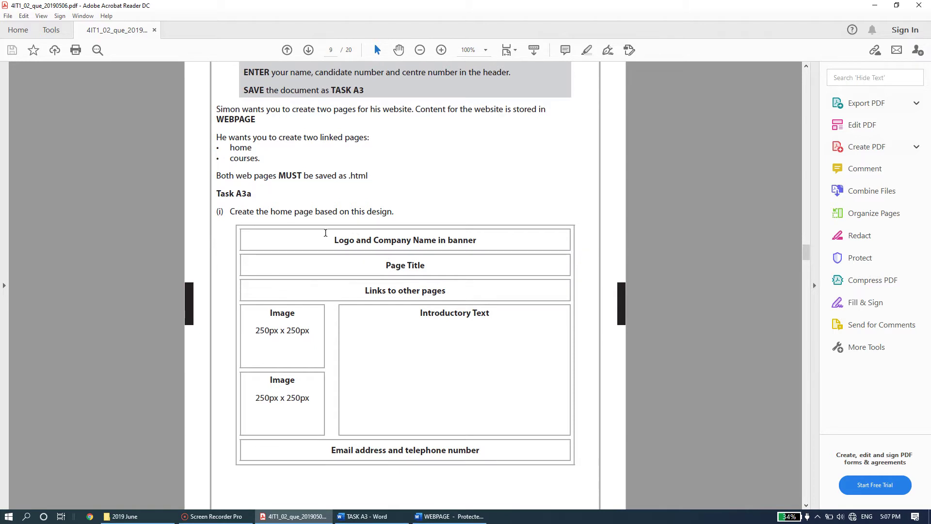
drag(227, 148, 253, 149)
click(253, 149)
- Study the home page design rows: banner, 250px image boxes and introductory text area
click(341, 251)
drag(335, 239, 422, 247)
click(325, 265)
click(469, 295)
click(407, 309)
click(270, 333)
click(518, 342)
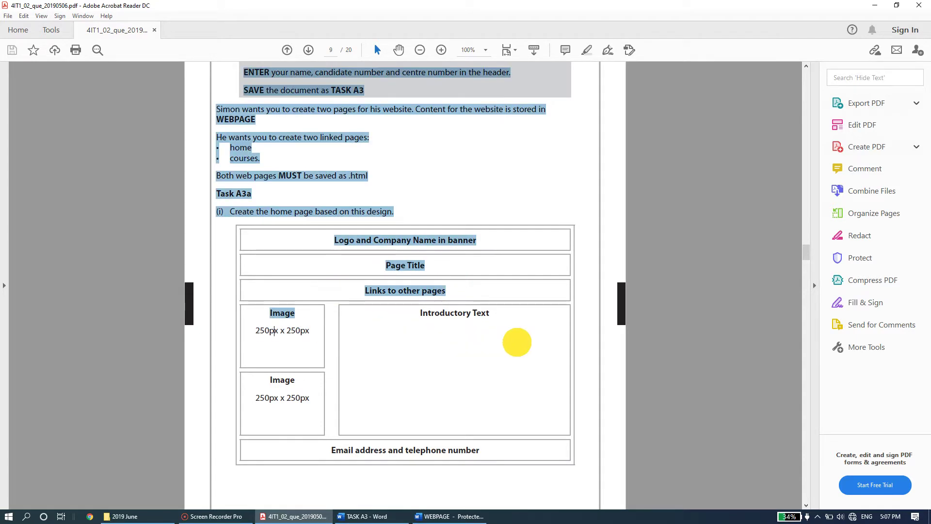
click(389, 343)
click(490, 350)
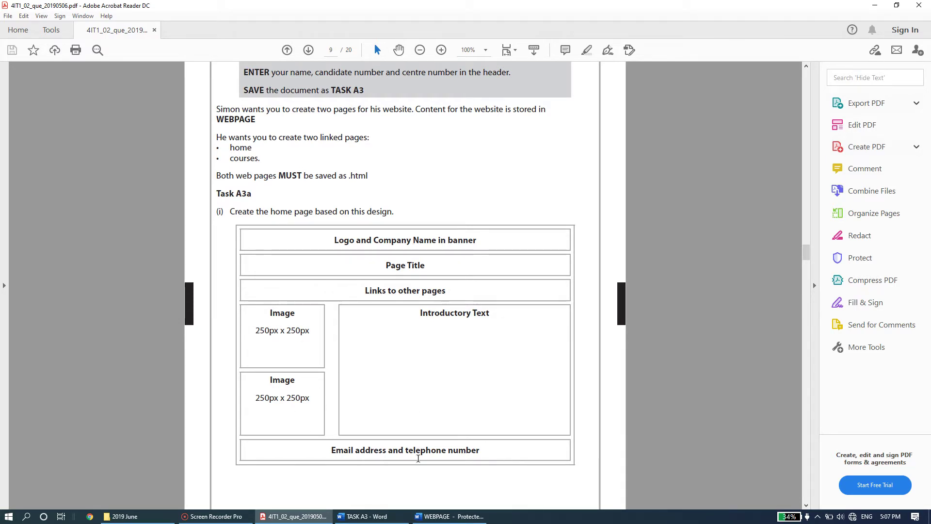
click(8, 516)
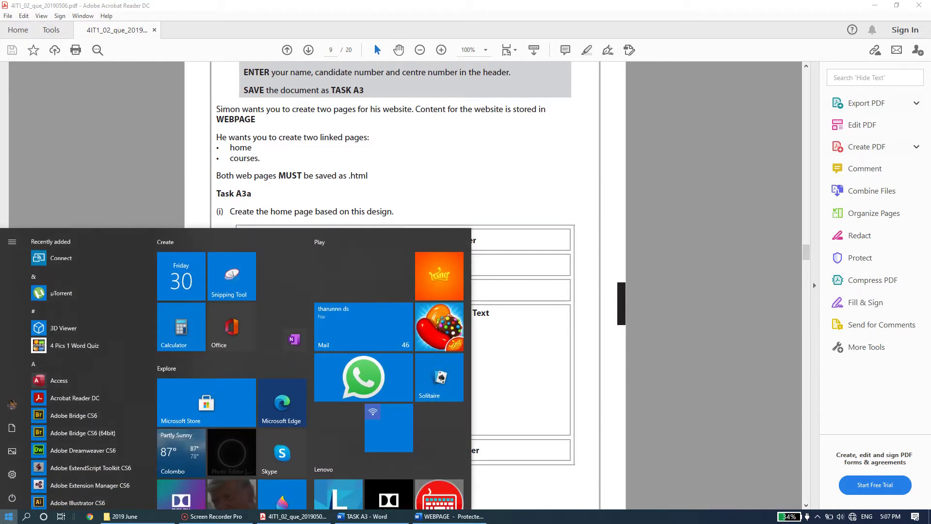
- Launch Dreamweaver by searching 'dre' and create a new blank HTML page in Design view
text(drea)
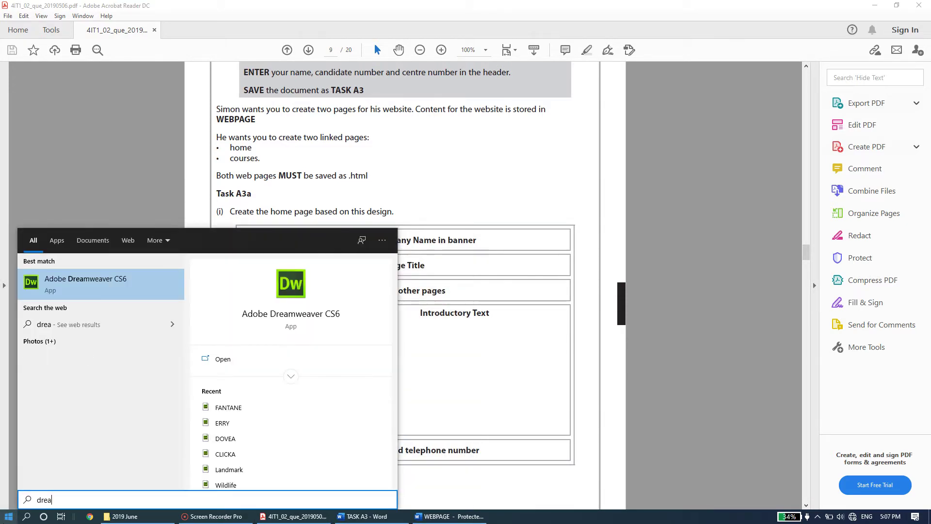
key(Return)
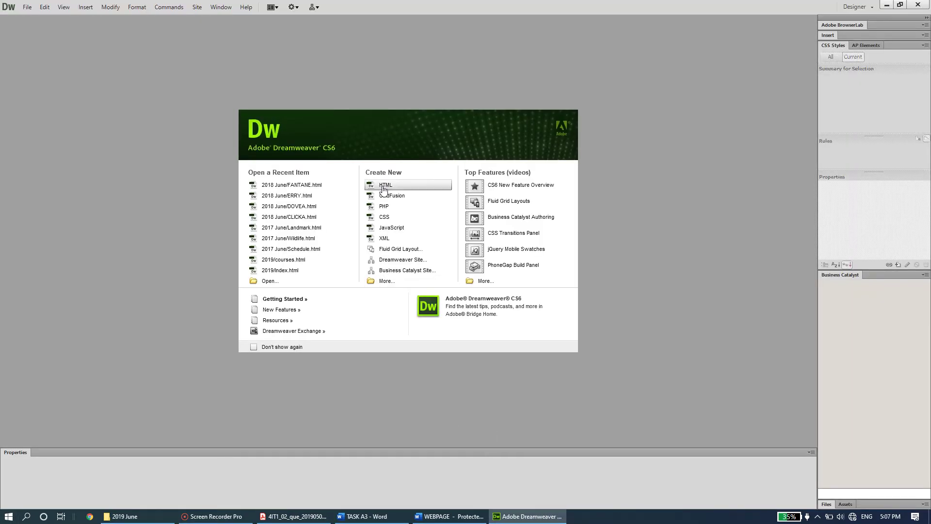
click(383, 189)
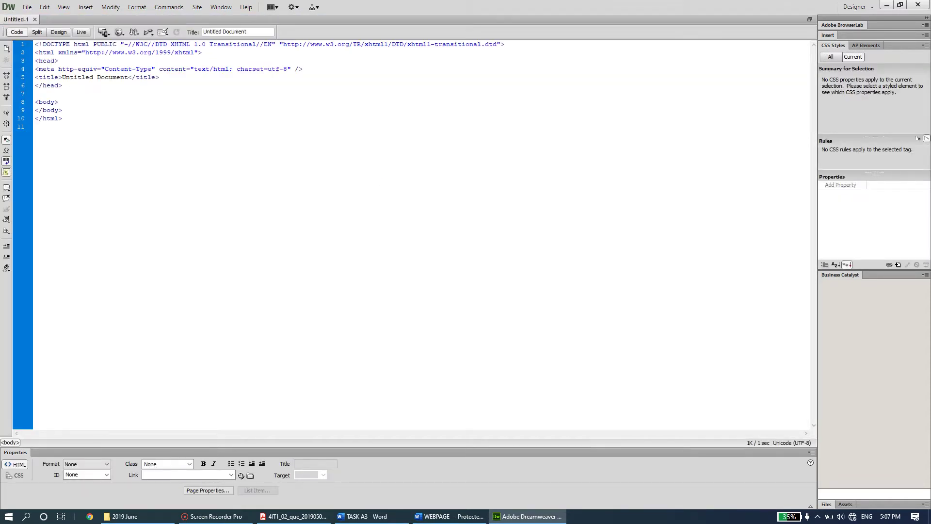
click(55, 32)
click(91, 10)
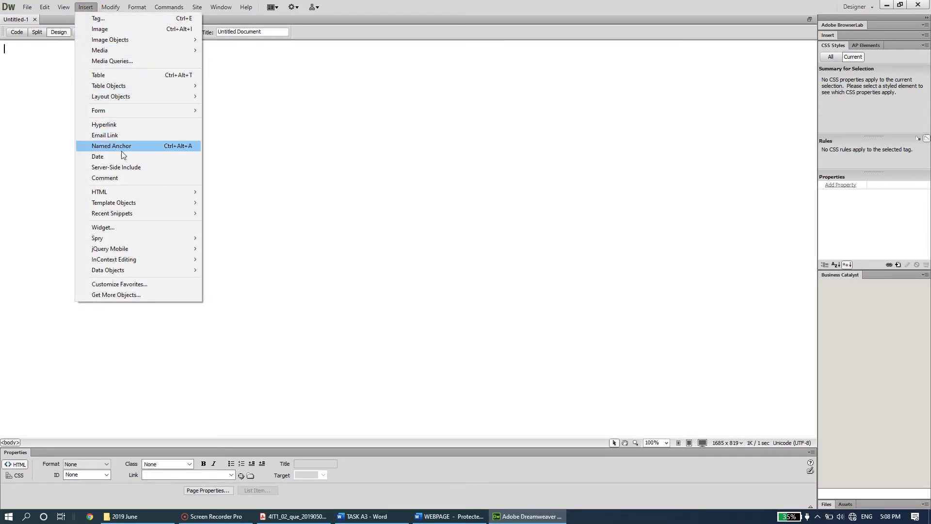
- Insert a table with 6 rows, 2 columns, 100 percent width and border 0
click(116, 75)
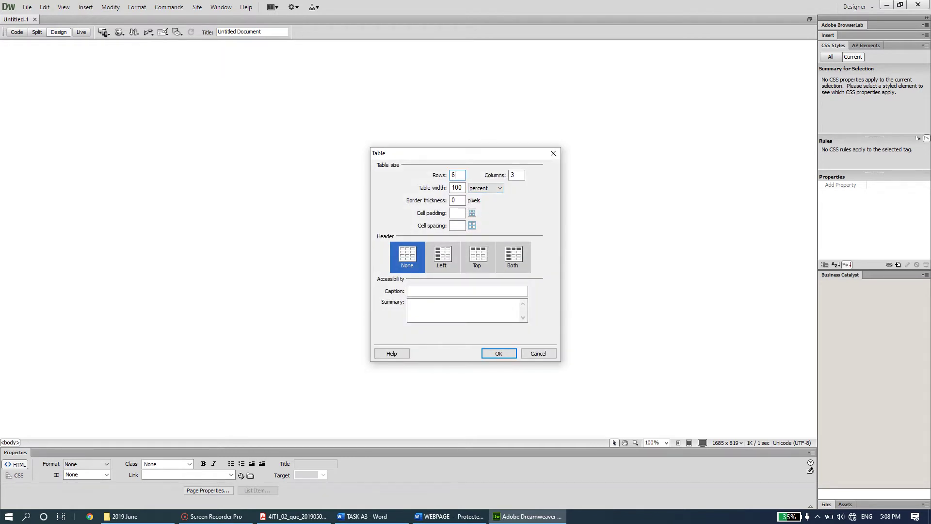
double_click(516, 175)
text(2)
click(463, 187)
key(Tab)
click(512, 353)
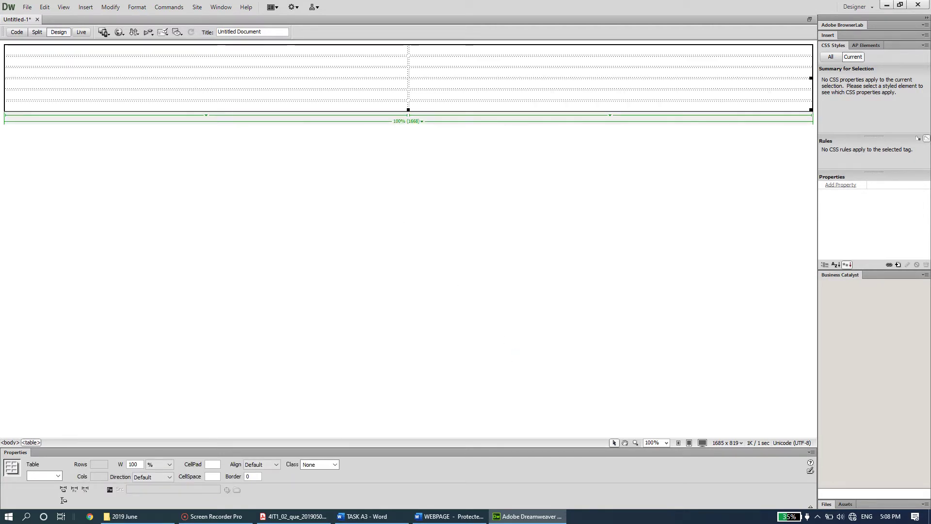
click(410, 105)
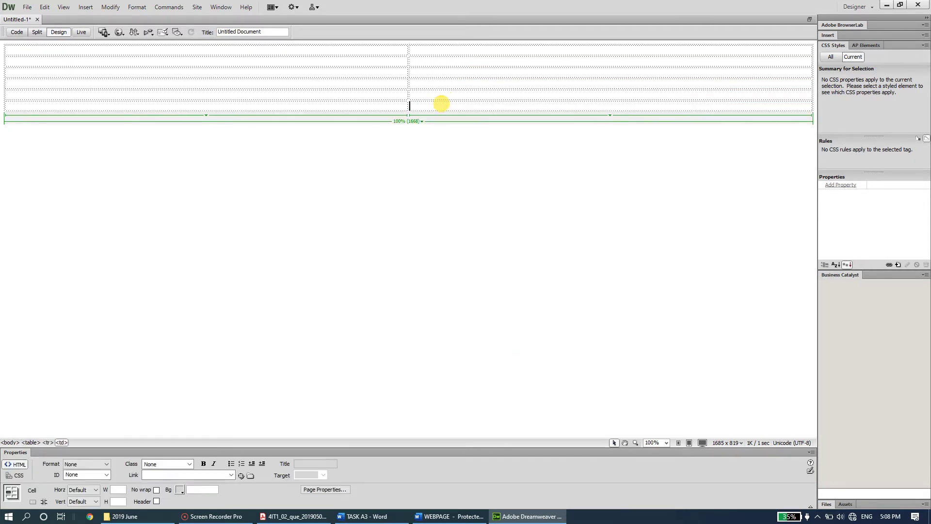
click(416, 93)
click(305, 518)
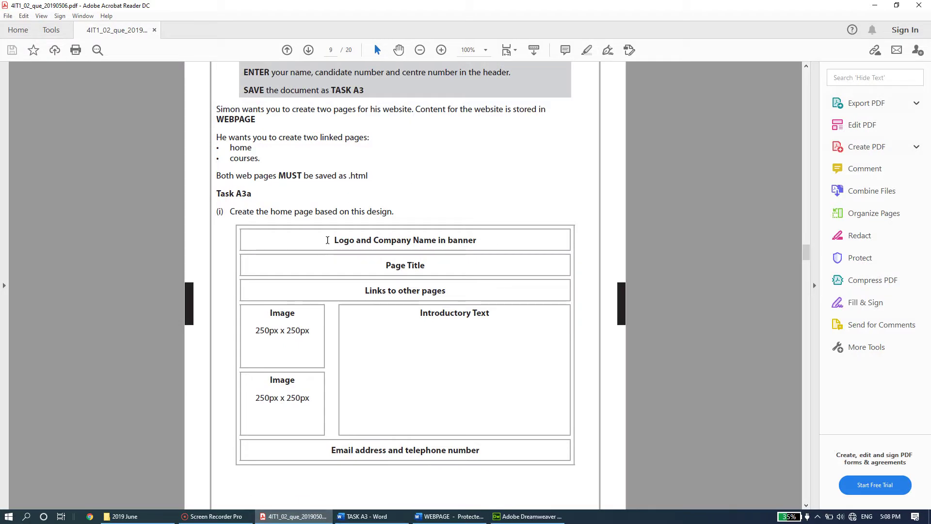
drag(328, 240, 478, 241)
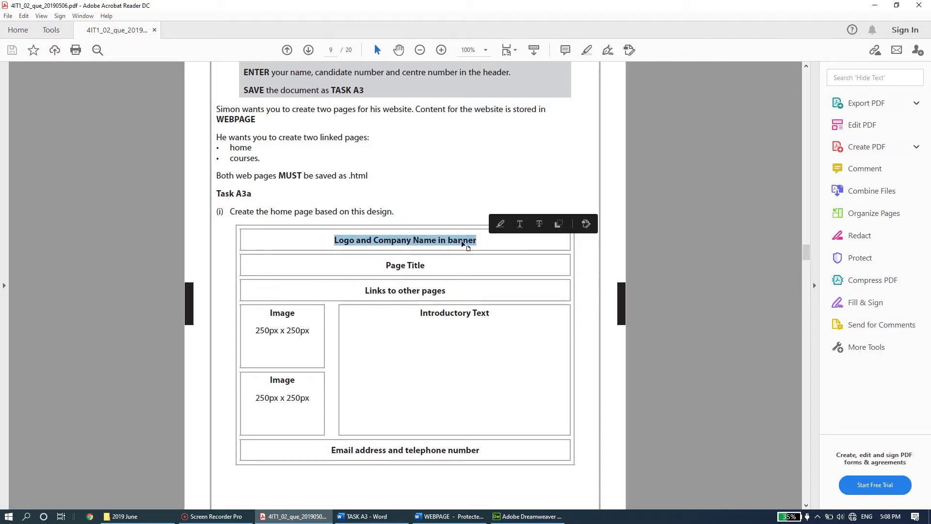
click(553, 517)
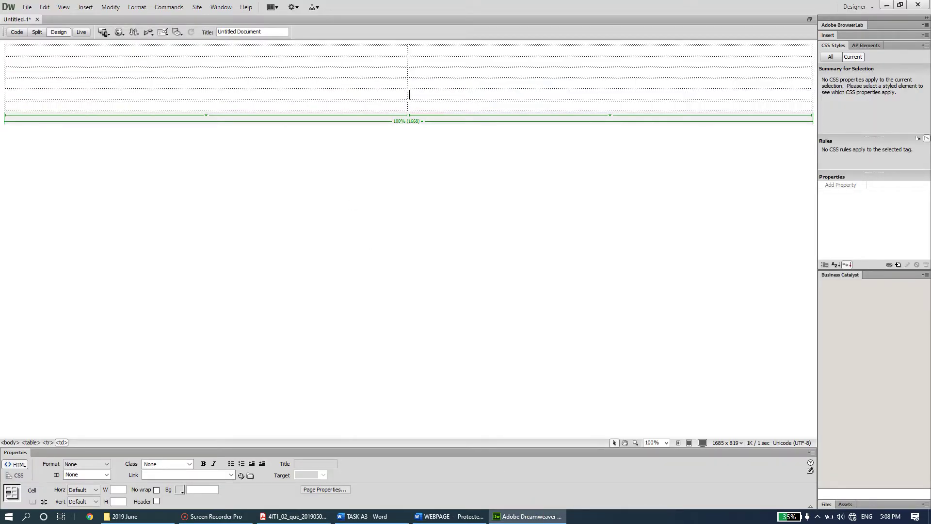
- Merge the table's first row into one cell and centre-align its content
drag(353, 50, 431, 51)
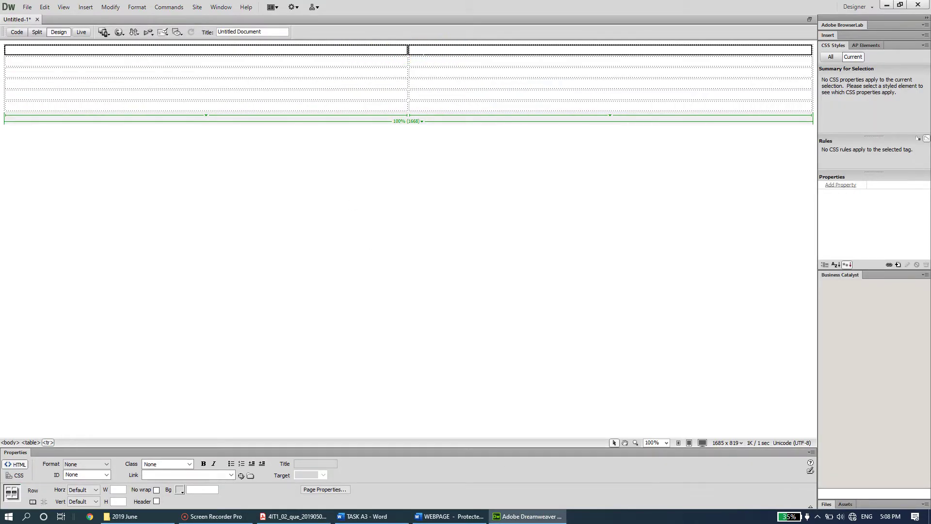
right_click(381, 50)
mouse_move(407, 55)
click(524, 68)
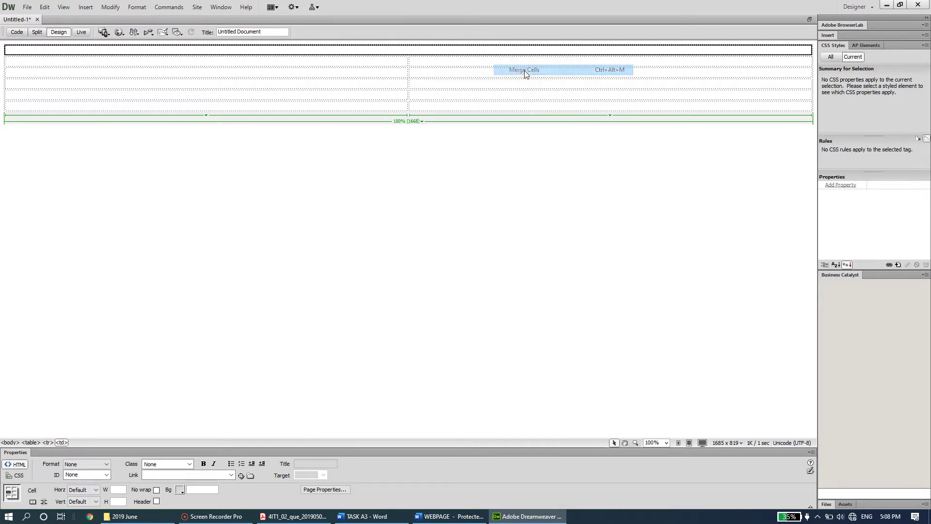
click(341, 48)
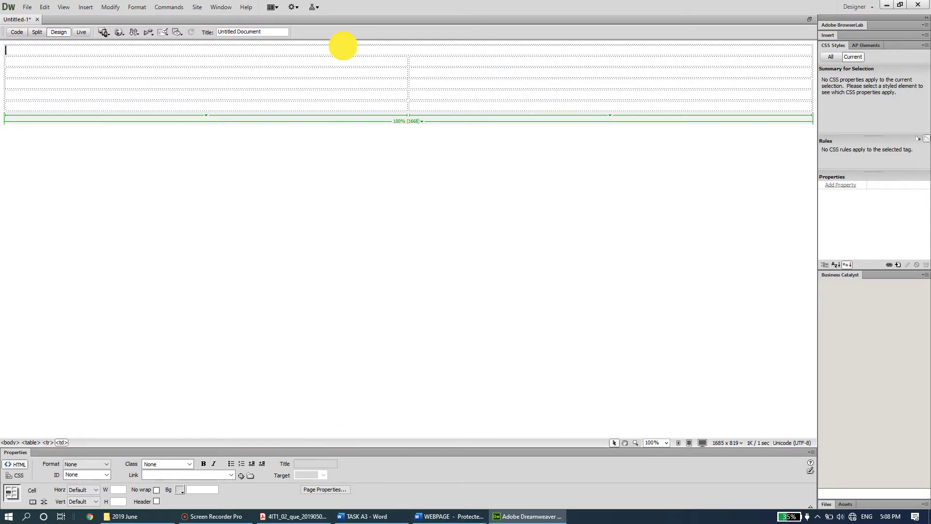
right_click(342, 49)
mouse_move(423, 92)
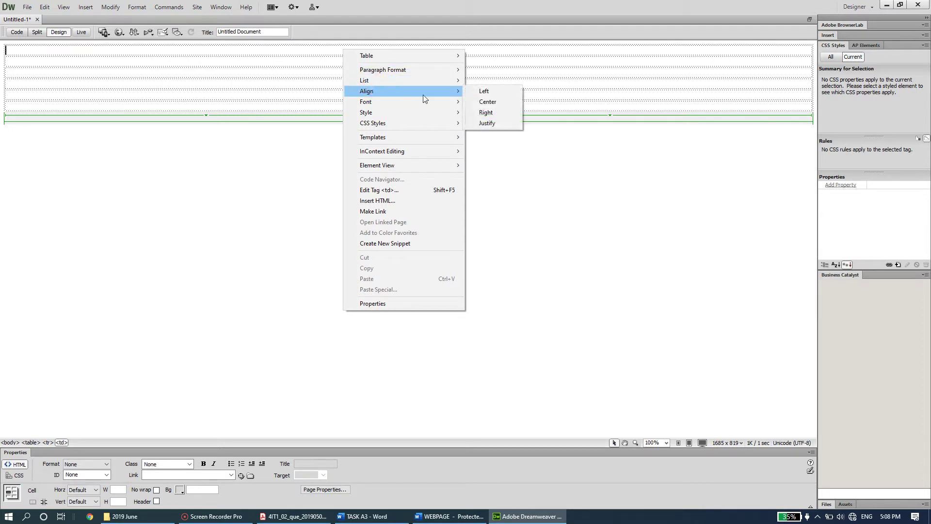
click(474, 103)
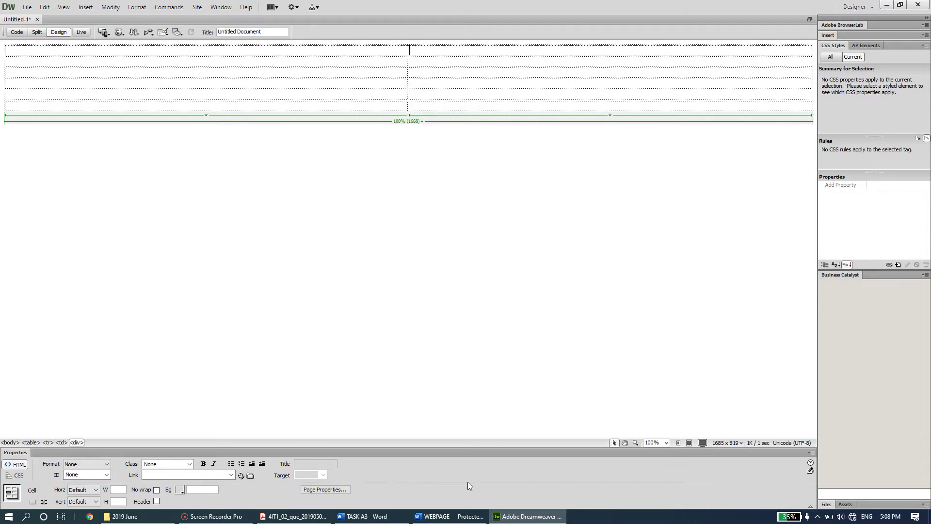
- Select the CSScuba Logo.png file in the 2019 June folder
click(314, 515)
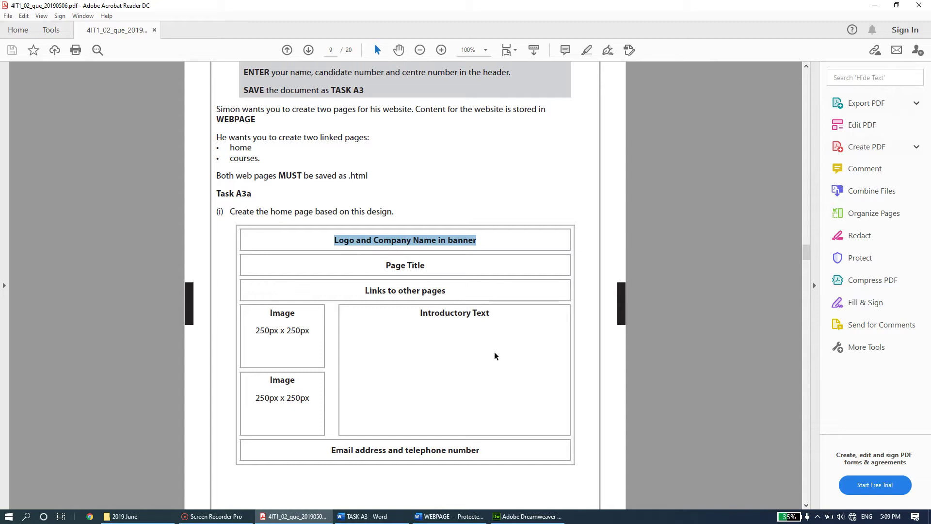
click(125, 516)
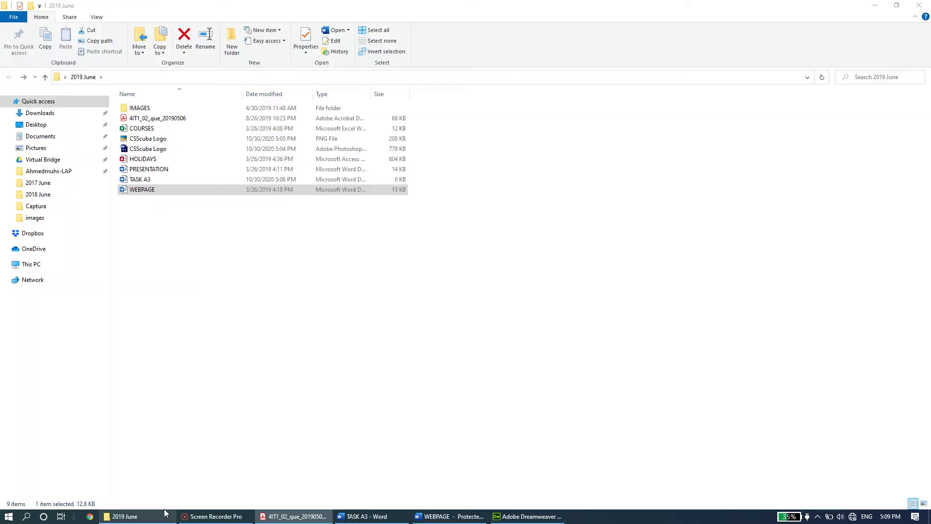
click(144, 140)
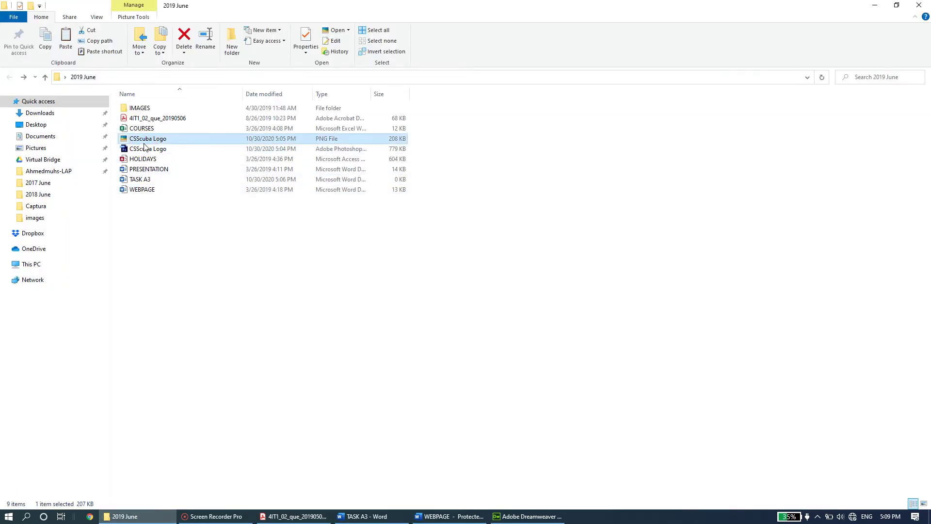
- Insert CSScuba Logo.png into the banner cell with alt text 'Logo', resized to 299 x 142 px
click(528, 516)
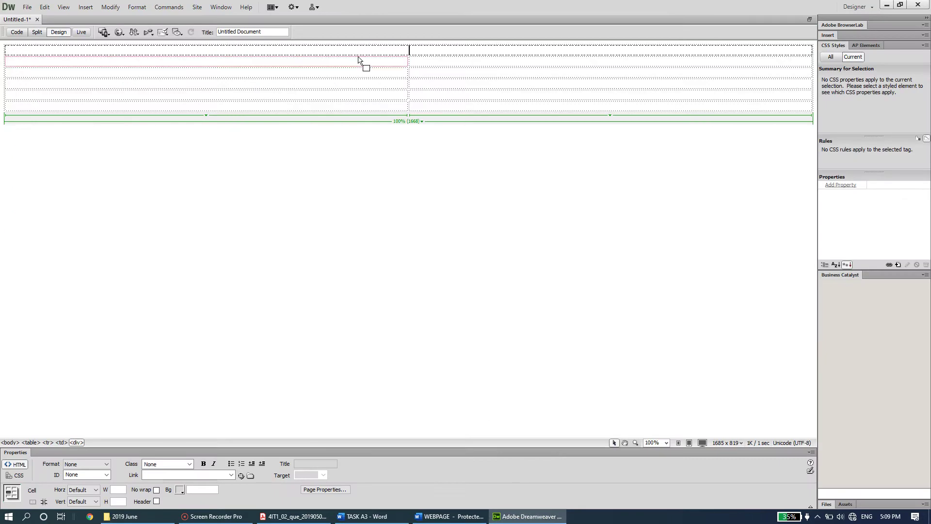
key(ctrl+alt+i)
click(458, 289)
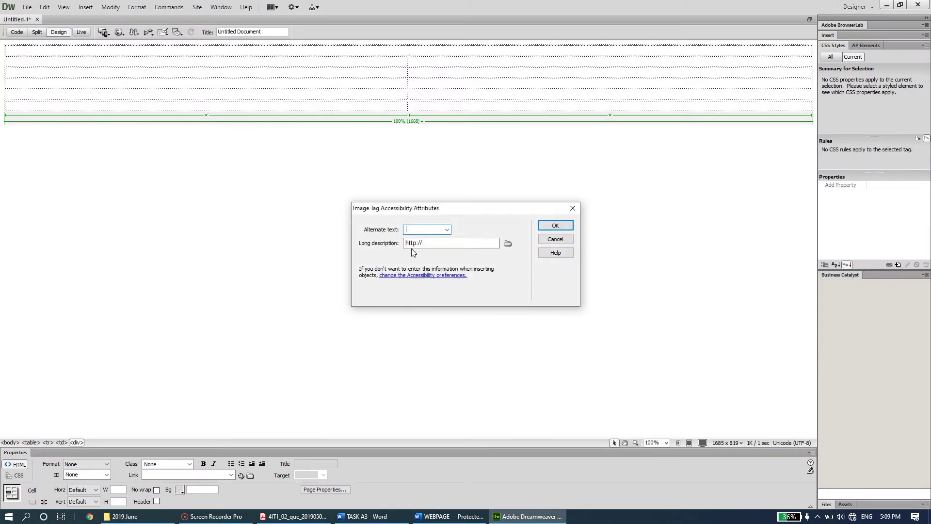
click(430, 229)
key(Return)
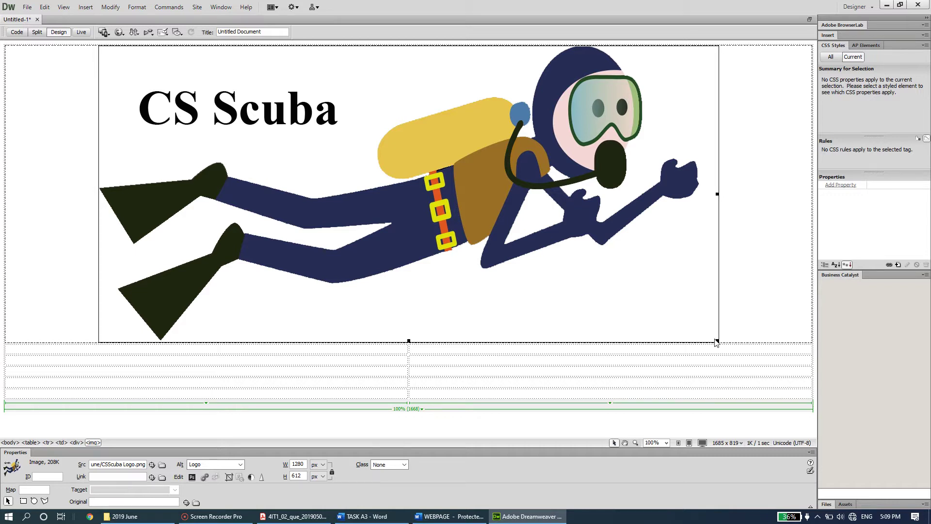
drag(717, 341, 239, 114)
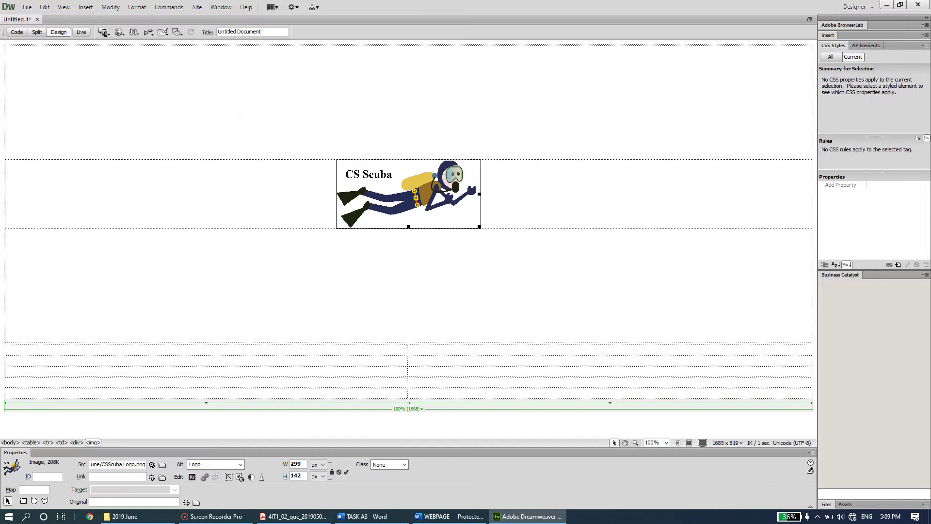
click(527, 209)
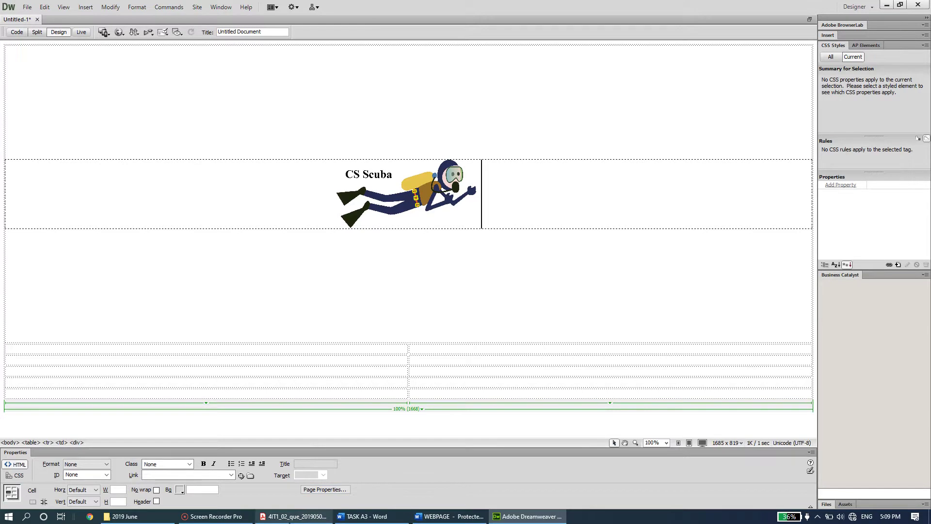
click(292, 516)
scroll(289, 206, down, 4)
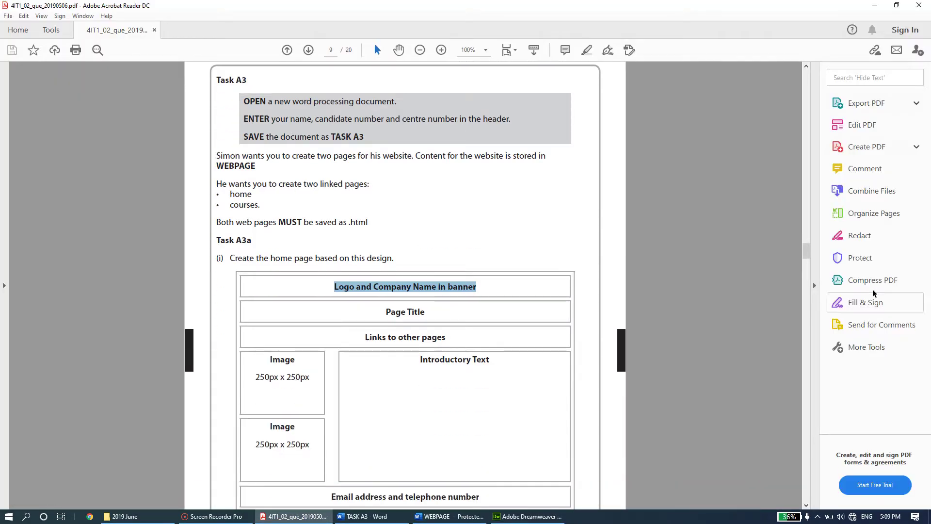
- Find the company name in the brief and type 'Celtic Springs Scuba' beside the logo
drag(806, 252, 804, 122)
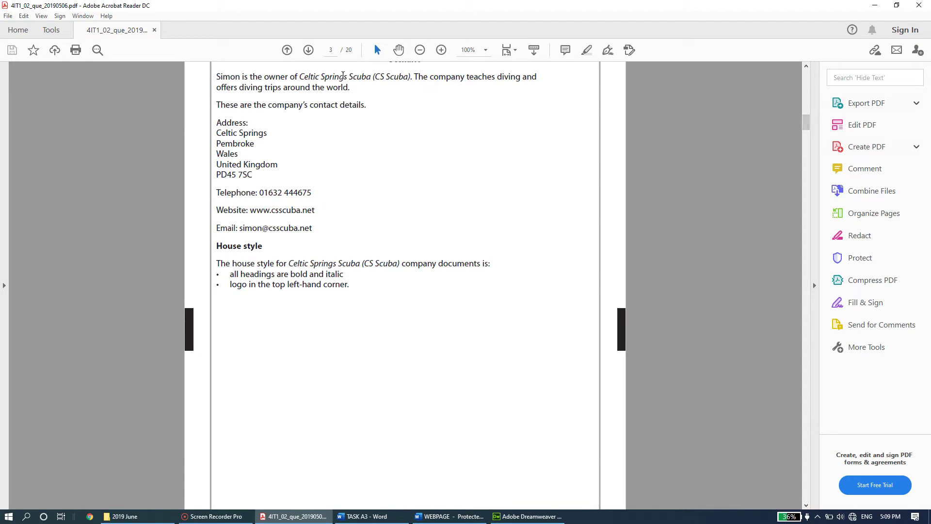
click(505, 517)
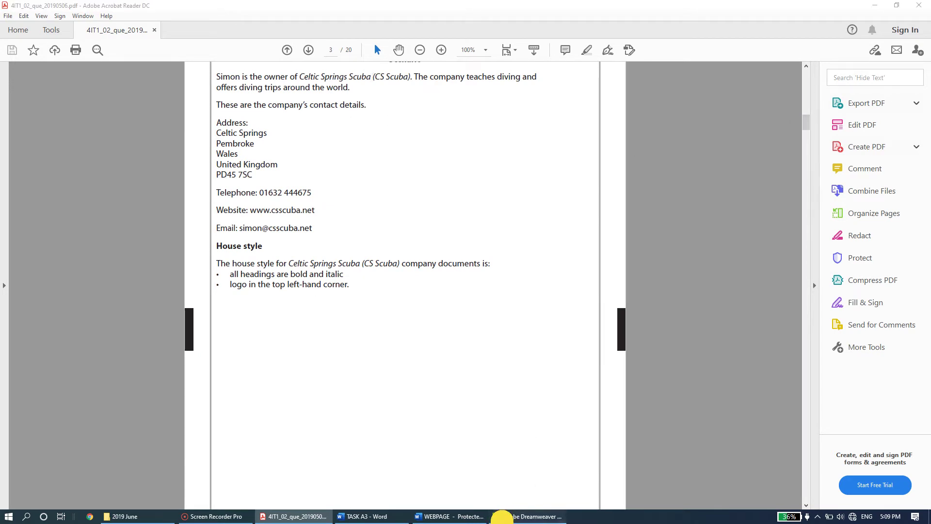
text(Cel)
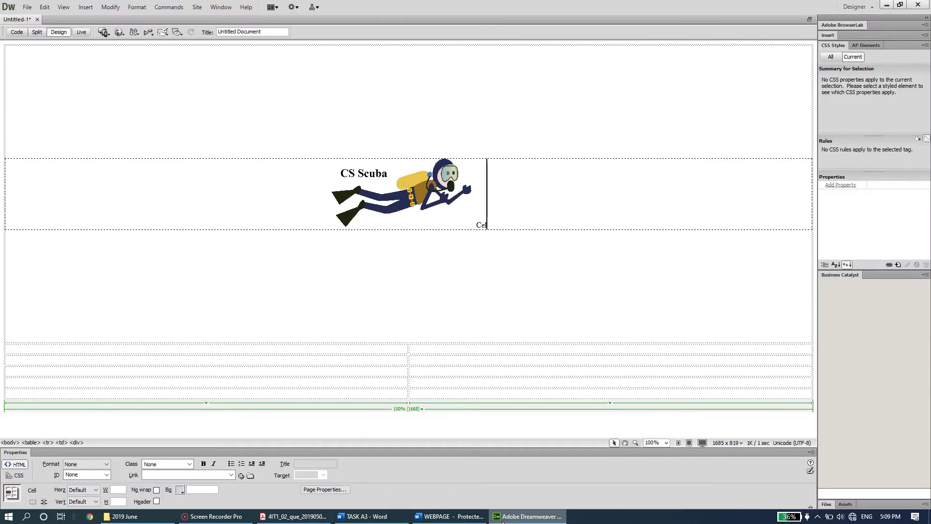
text(tic Springs Scuba)
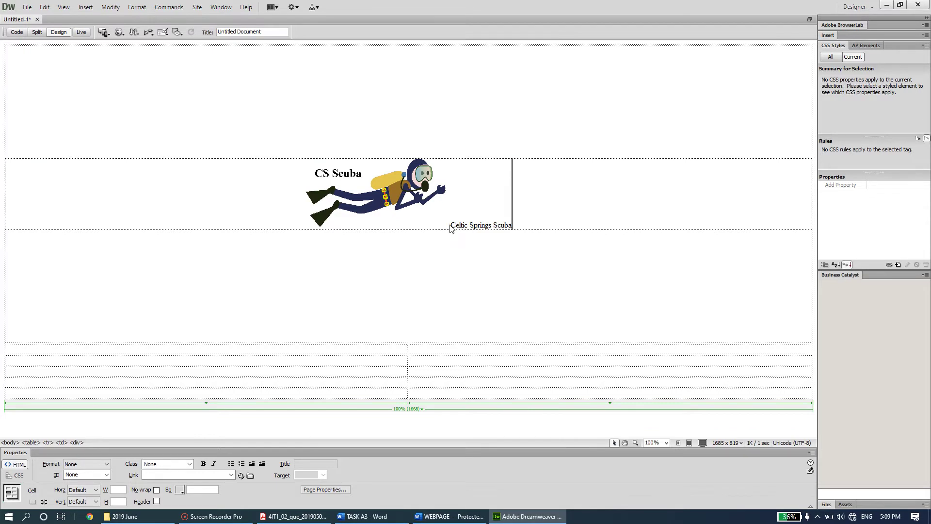
- Format the 'Celtic Springs Scuba' text in the banner cell as Heading 1
drag(450, 228, 508, 231)
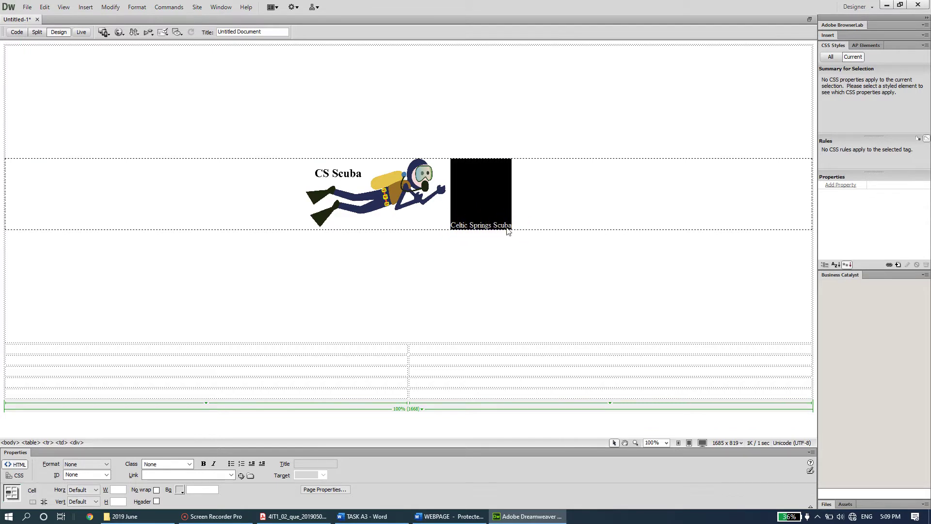
right_click(488, 224)
mouse_move(538, 244)
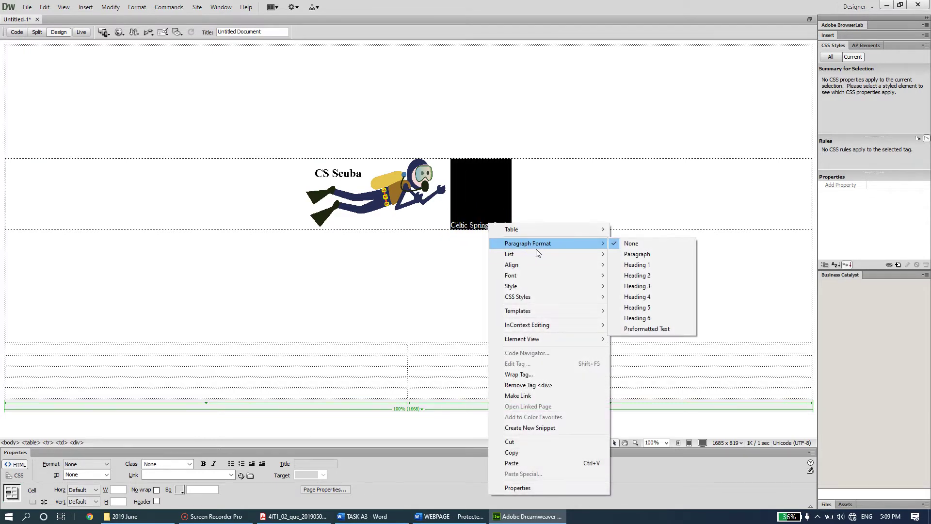
click(661, 265)
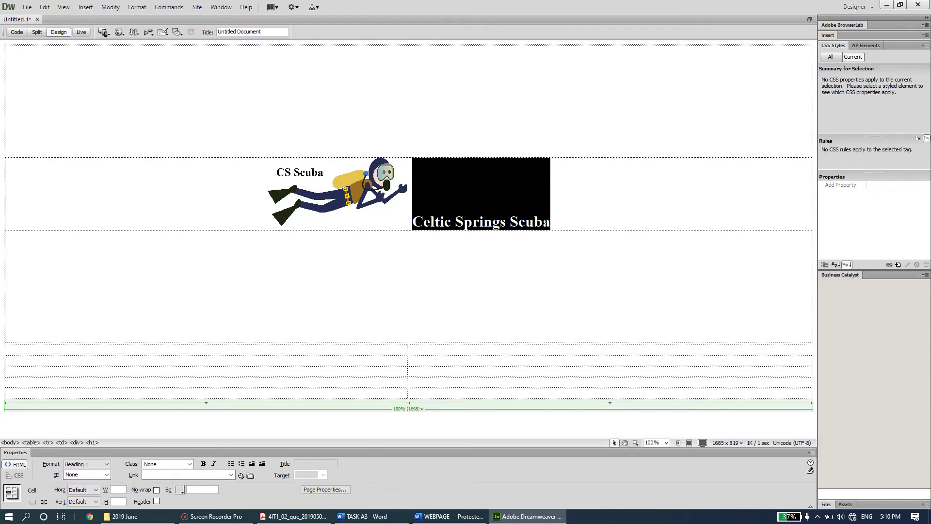
click(433, 343)
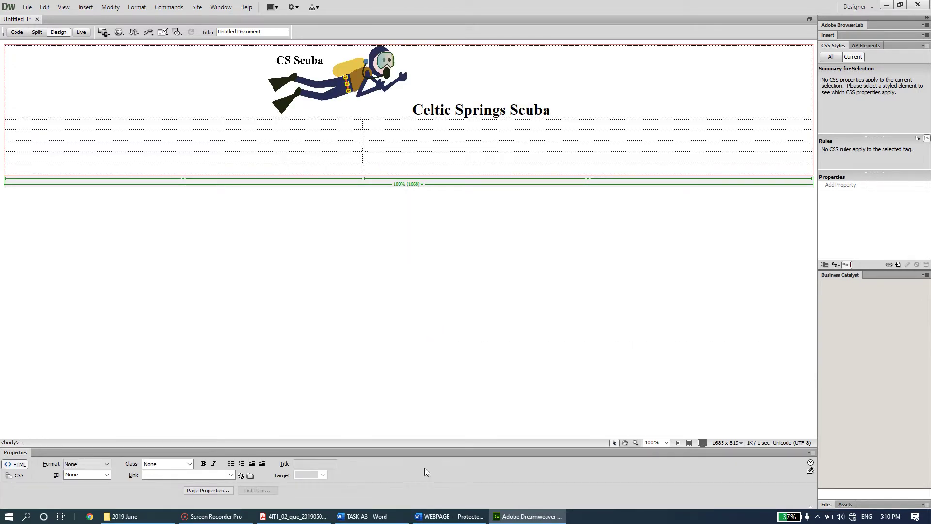
- Go to the Task A3a home page design on page 9 and highlight its Page Title row
click(297, 517)
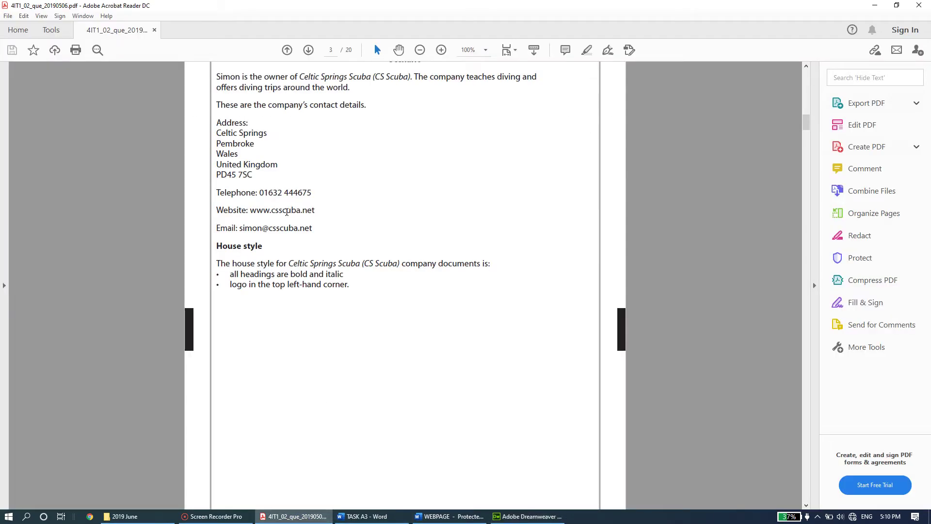
scroll(284, 228, down, 10)
click(308, 50)
click(308, 50)
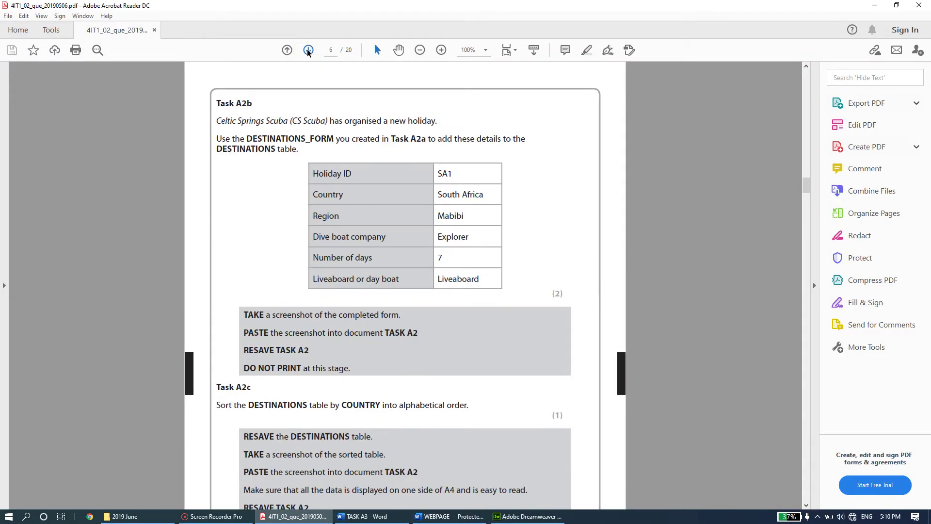
click(308, 50)
click(308, 50)
click(308, 51)
scroll(401, 237, down, 3)
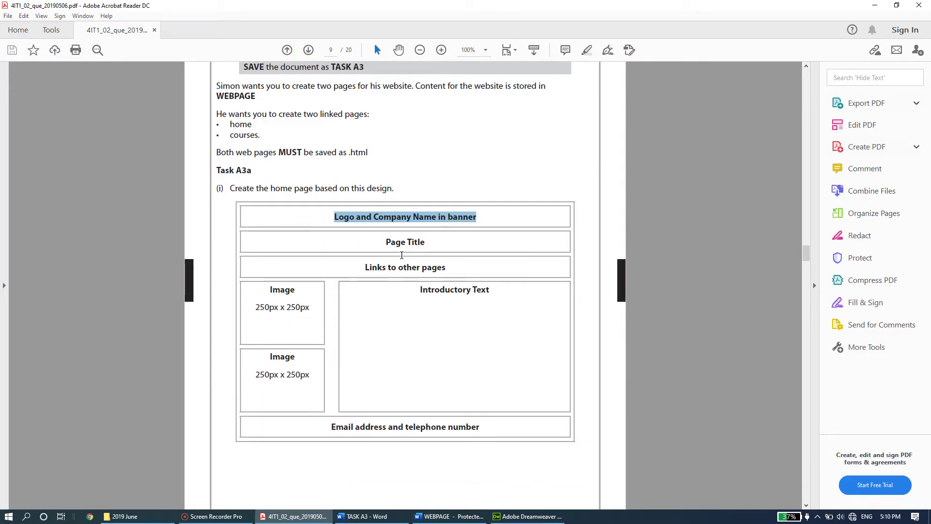
drag(381, 243, 437, 245)
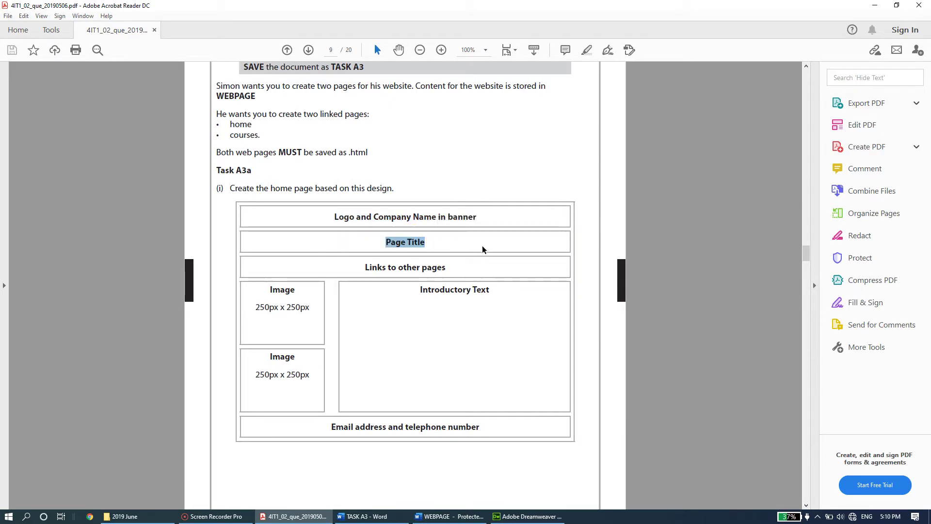
click(533, 516)
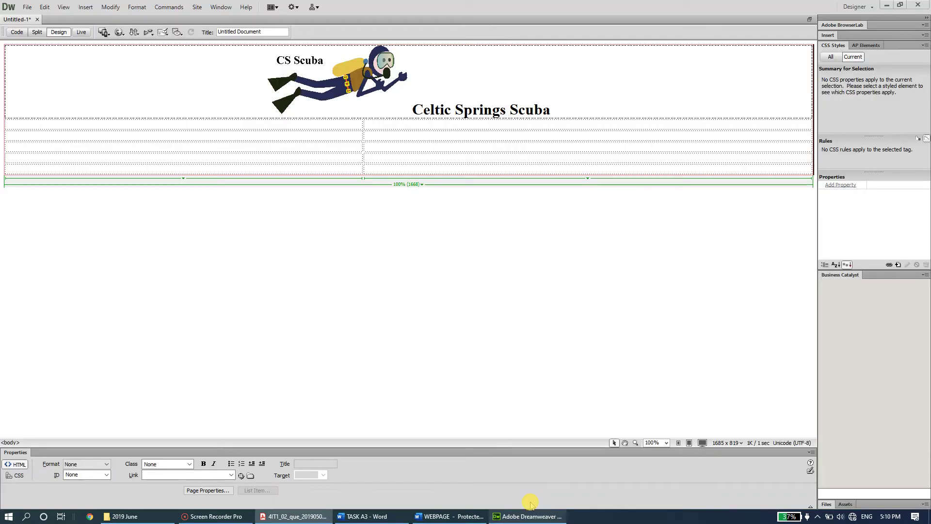
- Merge the row below the banner into a single cell and centre its content
click(391, 124)
right_click(389, 125)
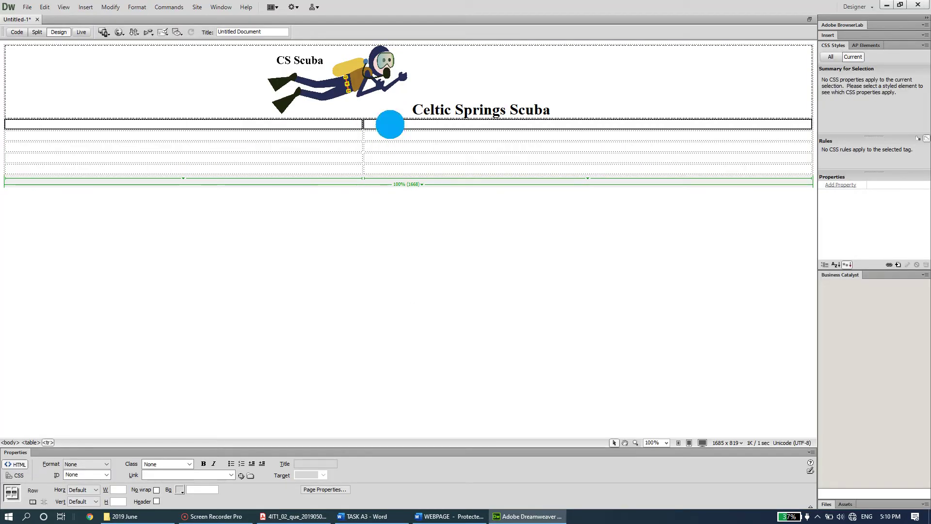
mouse_move(454, 133)
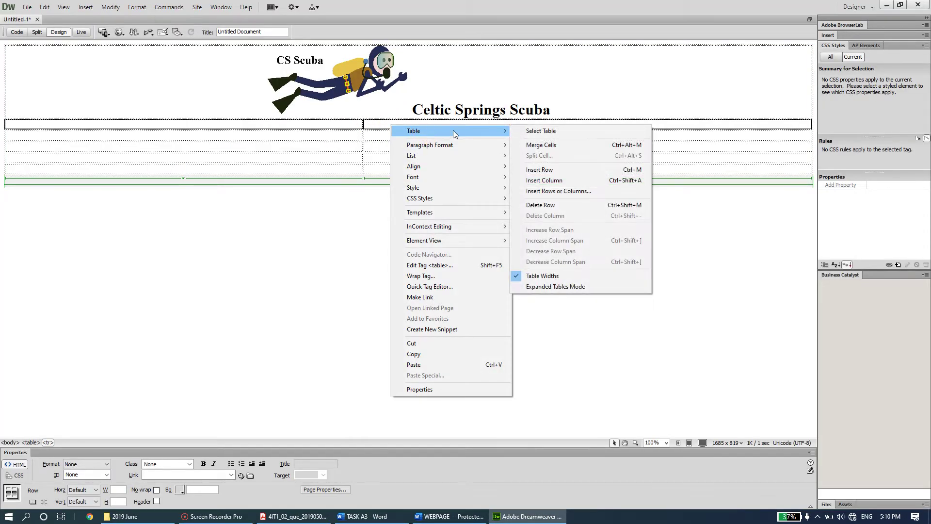
click(541, 144)
right_click(326, 122)
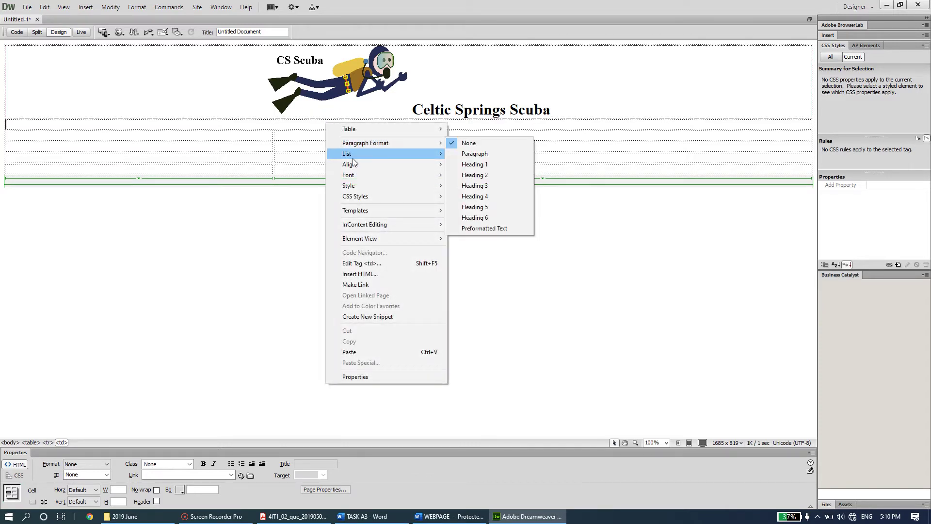
mouse_move(353, 164)
click(476, 175)
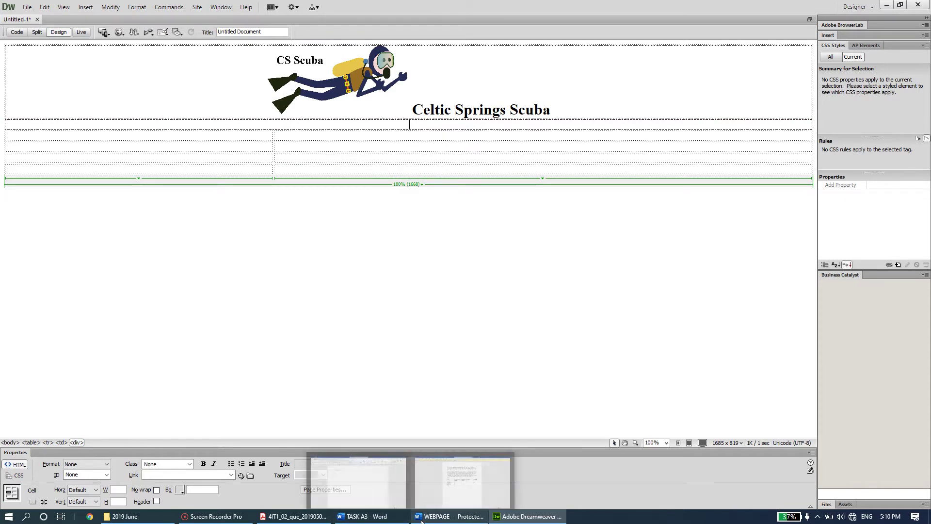
- Type 'Home' in the merged cell and format it as Heading 2
click(321, 518)
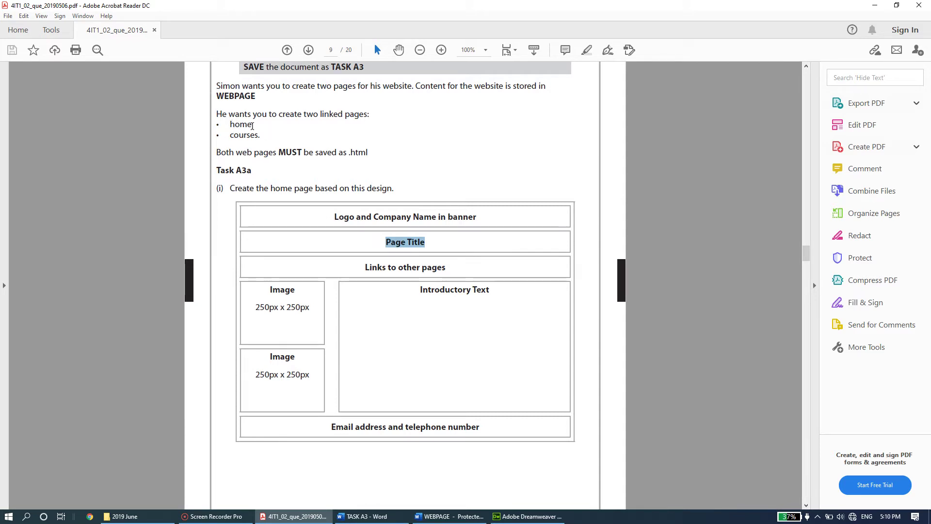
click(528, 517)
text(H)
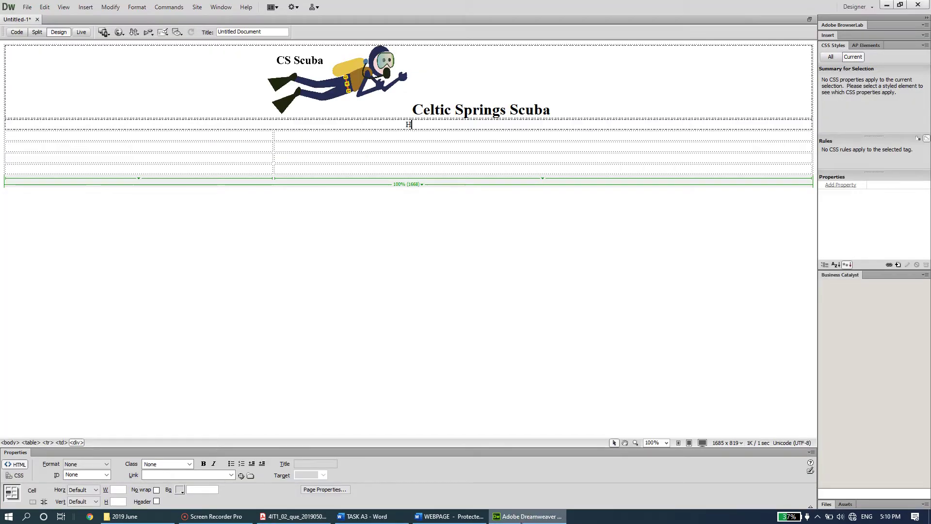
text(ome)
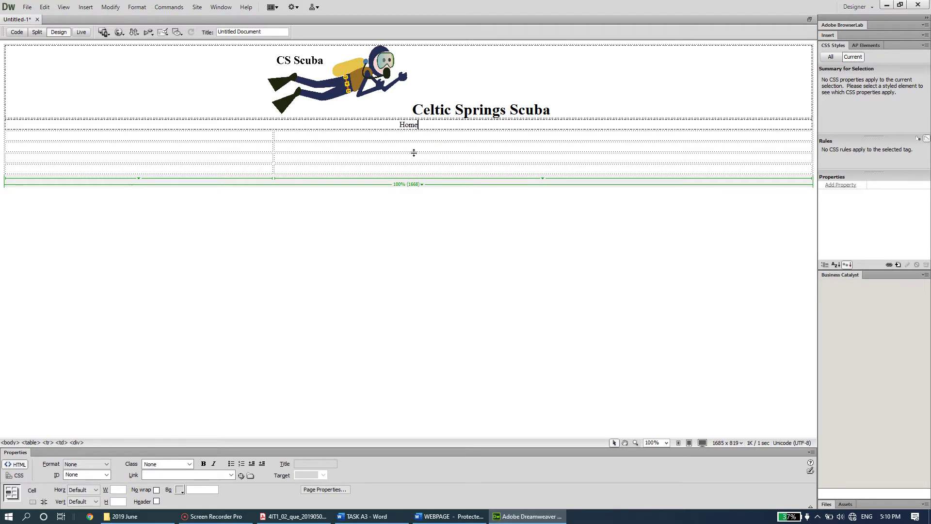
drag(394, 125, 418, 128)
right_click(409, 123)
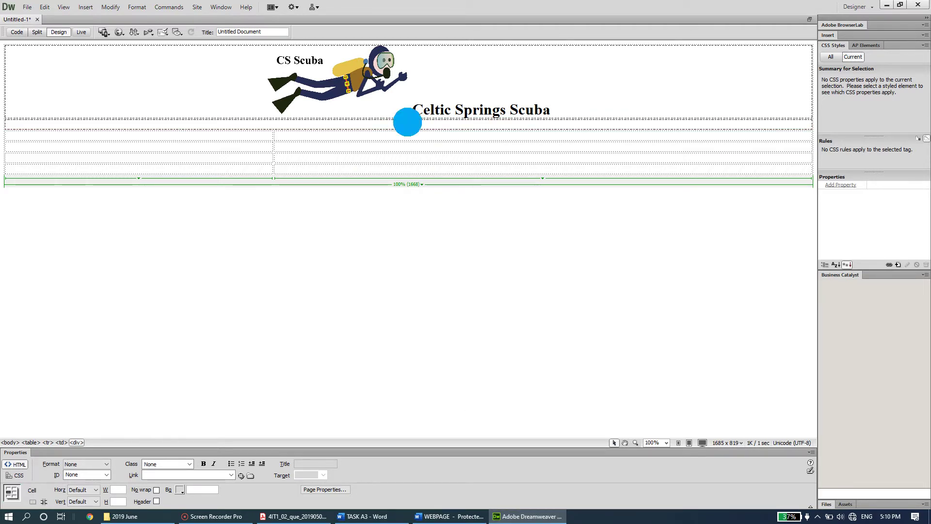
mouse_move(419, 142)
click(558, 165)
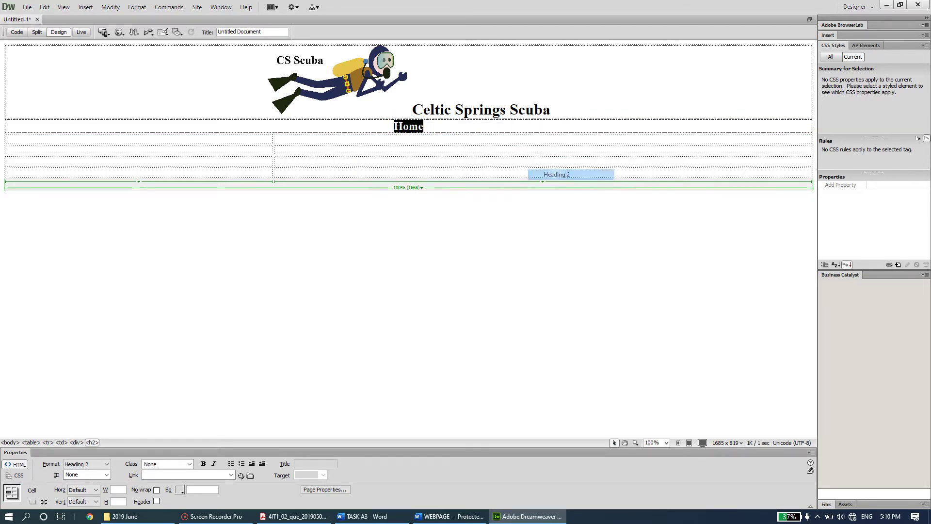
- Move into the next row and check the brief's 'Links to other pages' row
click(406, 139)
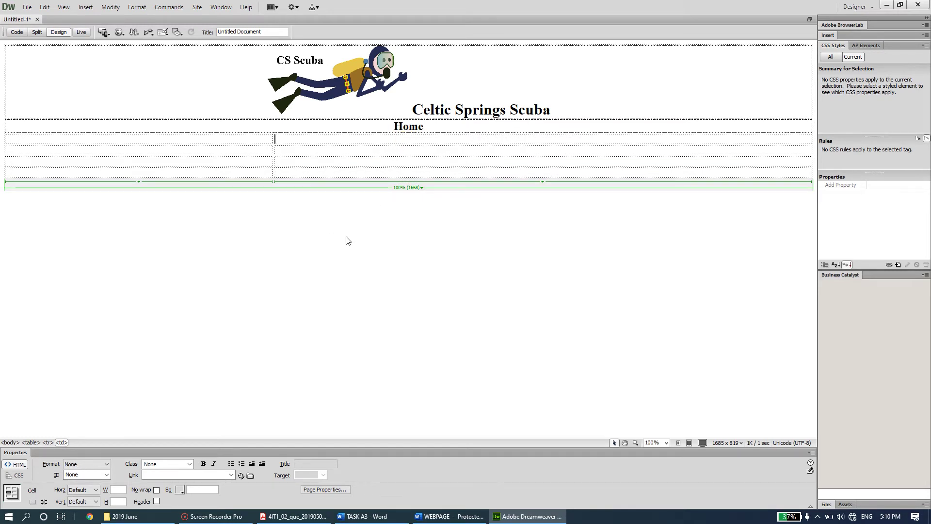
click(304, 516)
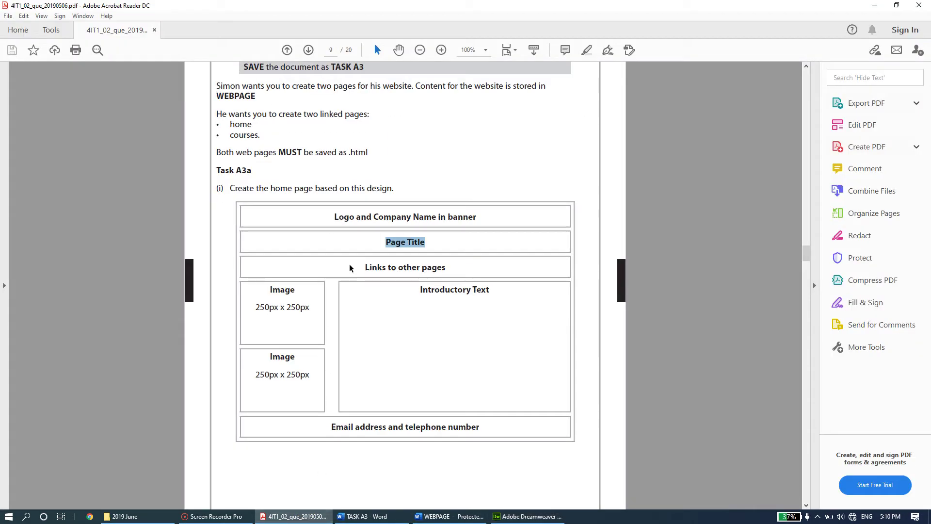
drag(364, 267, 449, 266)
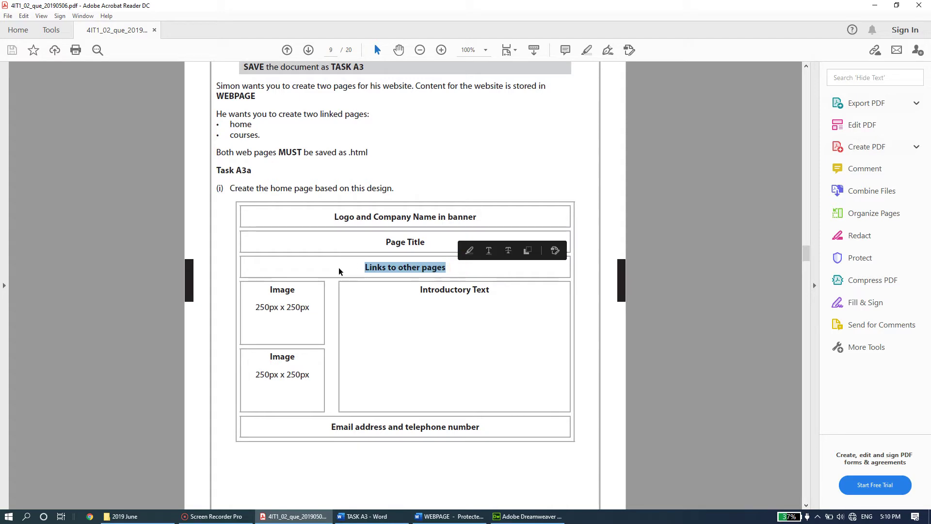
click(528, 516)
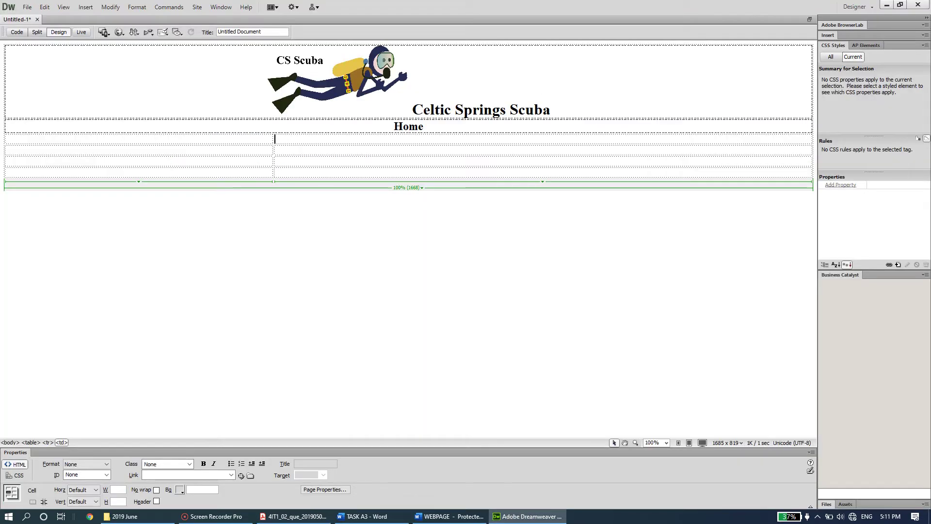
- Merge the two cells of the row below Home into one centred cell
drag(252, 139, 301, 141)
right_click(299, 141)
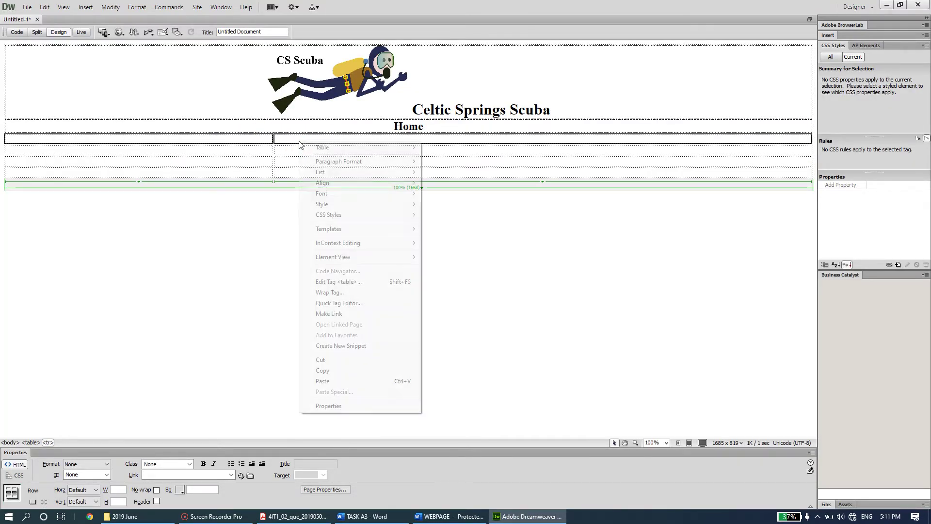
mouse_move(335, 151)
click(485, 161)
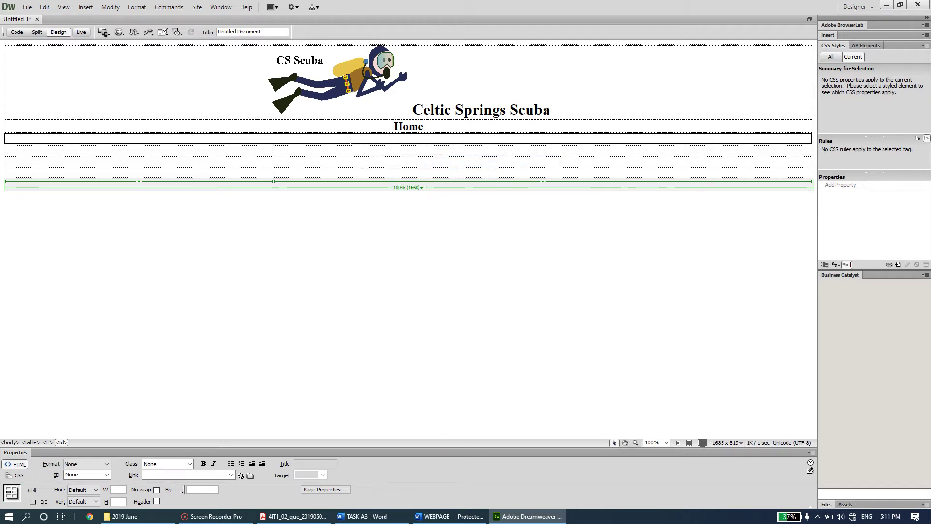
right_click(350, 139)
mouse_move(384, 180)
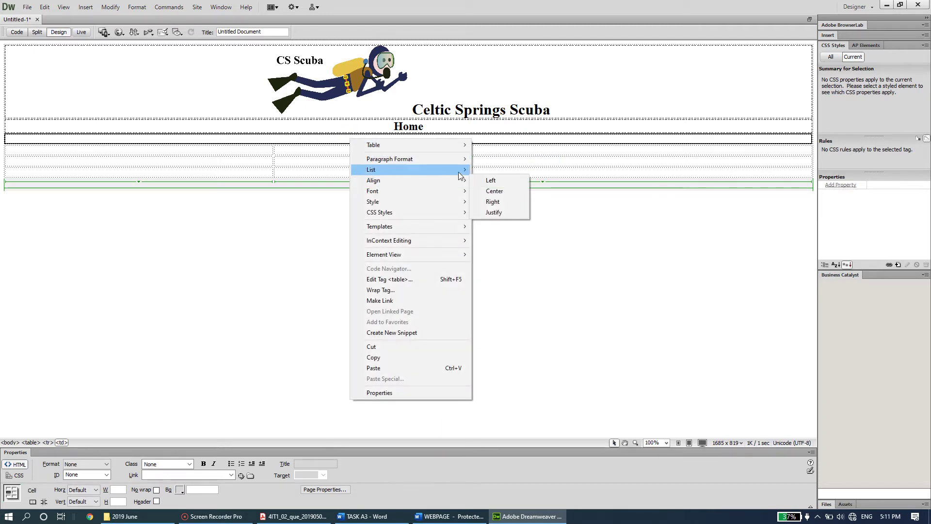
click(491, 193)
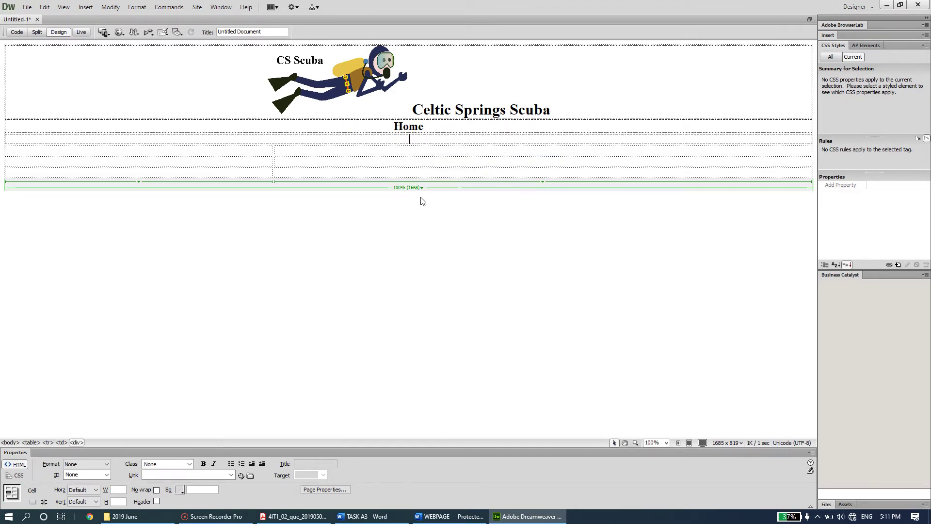
- Enter 'Courses' from the brief in the merged cell and select it for formatting
click(329, 518)
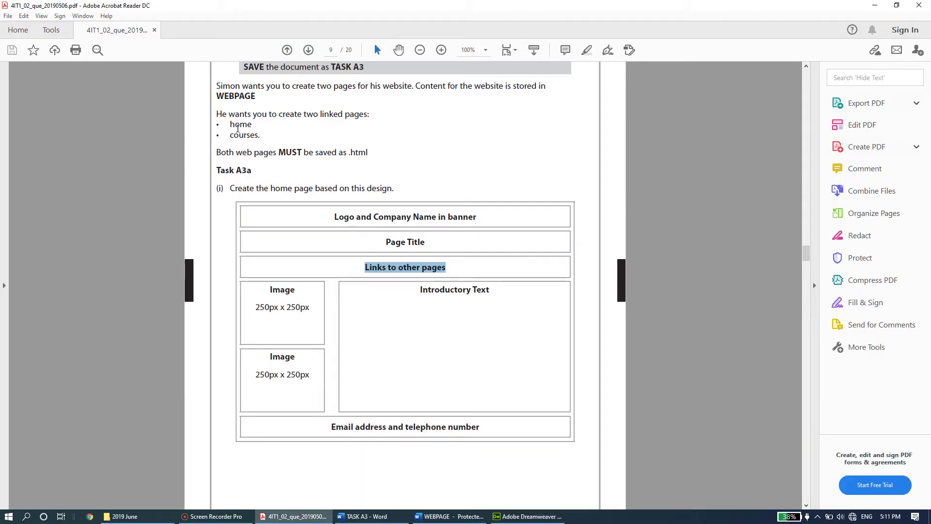
drag(227, 135, 270, 132)
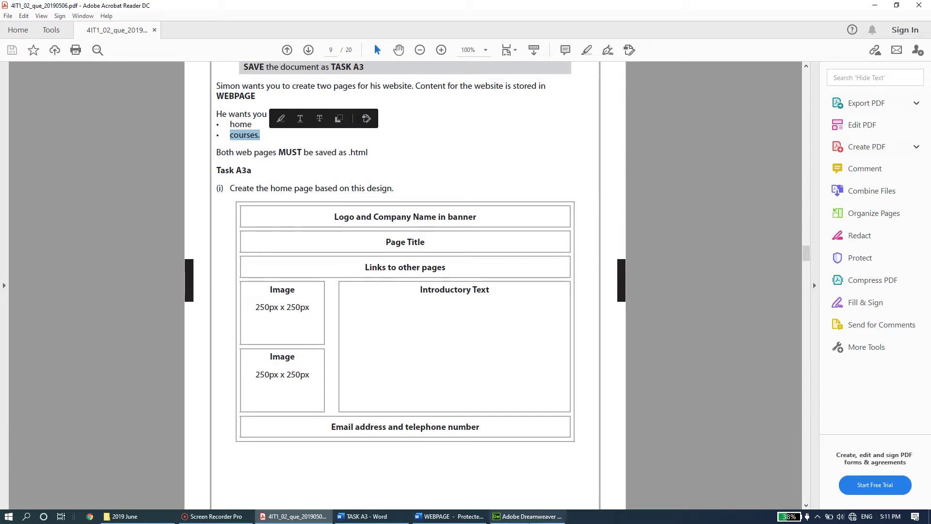
click(527, 516)
text(Co)
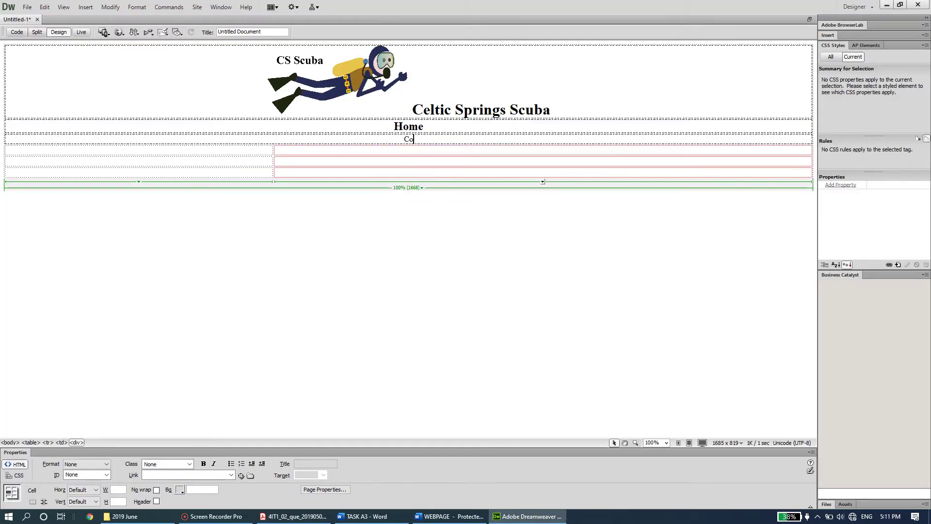
text(urses)
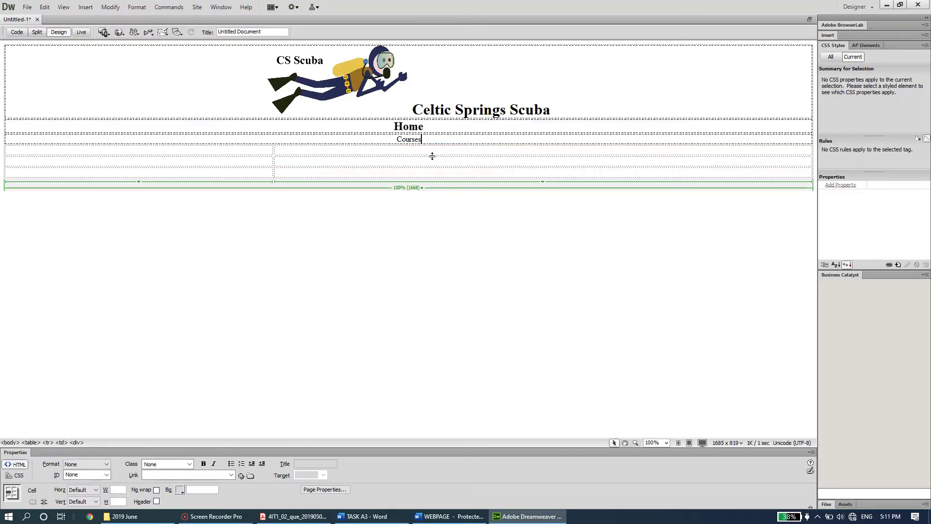
drag(397, 139, 420, 141)
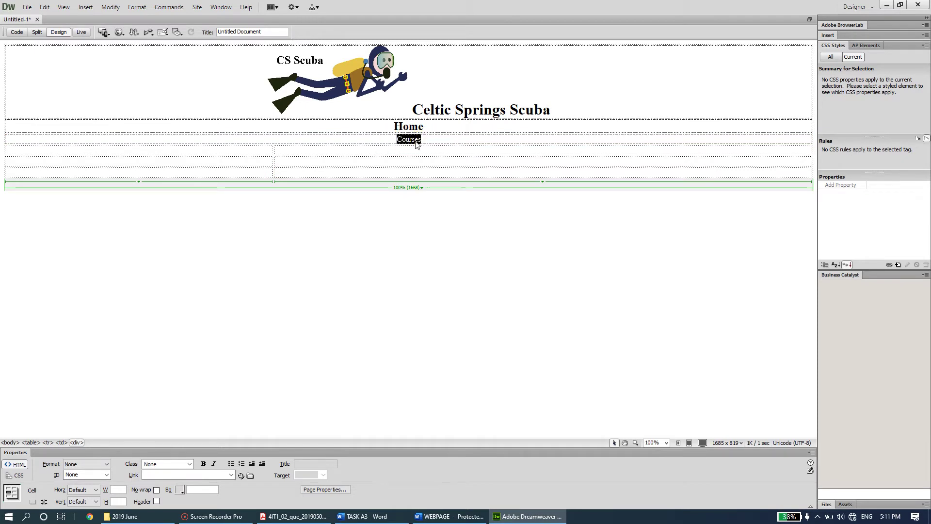
right_click(410, 140)
mouse_move(440, 164)
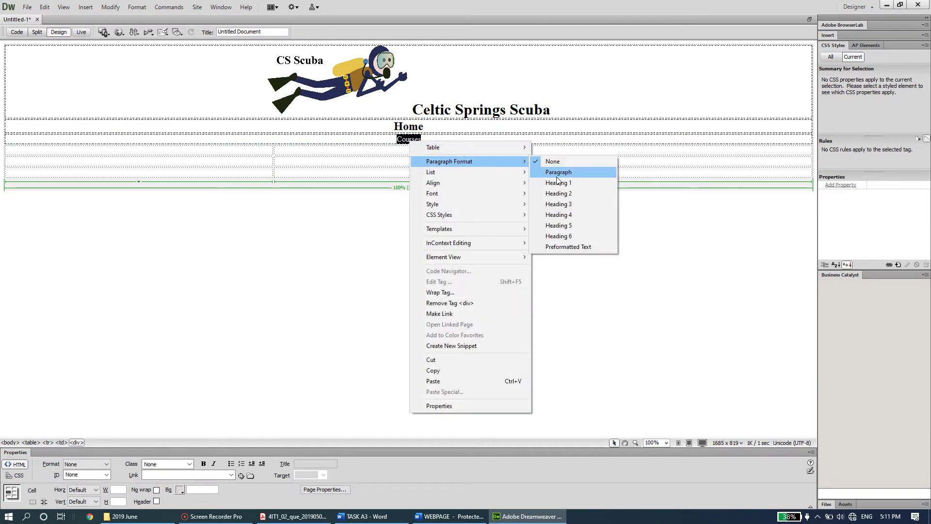
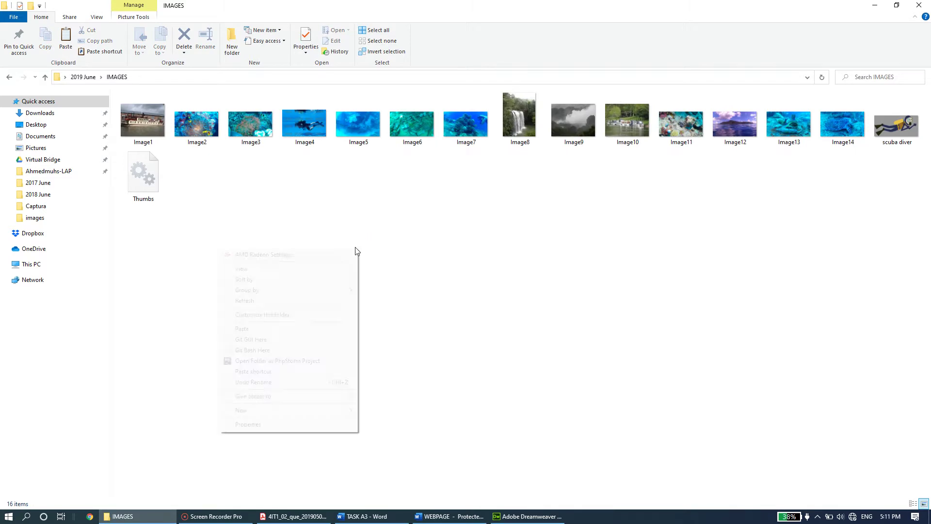
- Select the Image4 diver photo in the refreshed IMAGES folder and return to Dreamweaver
click(293, 302)
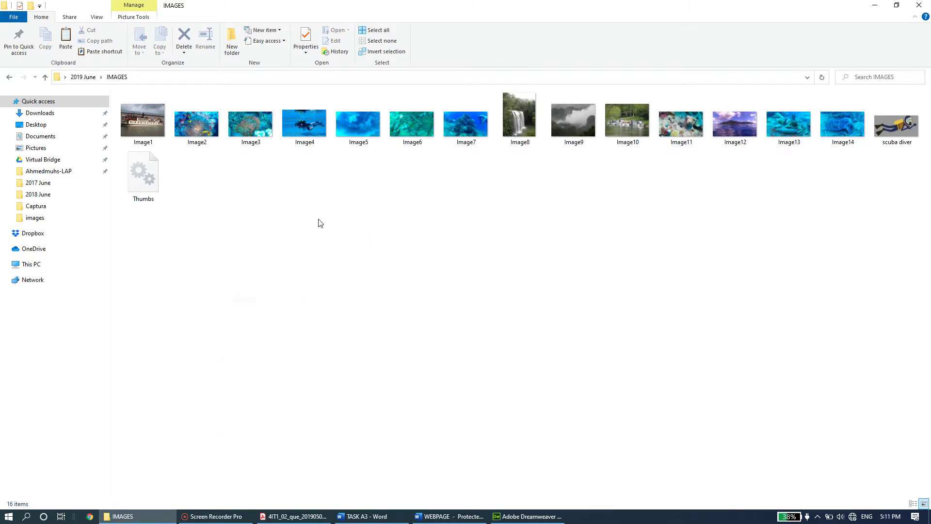
click(313, 145)
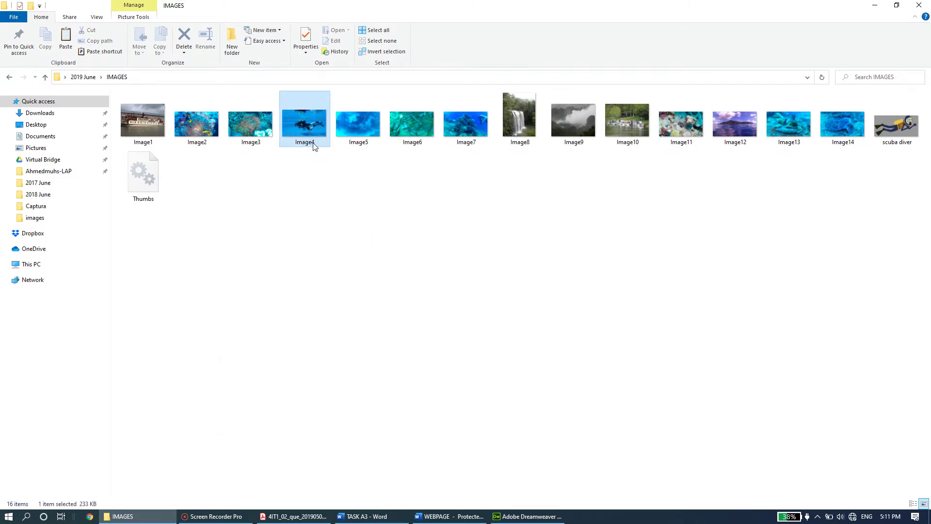
click(528, 516)
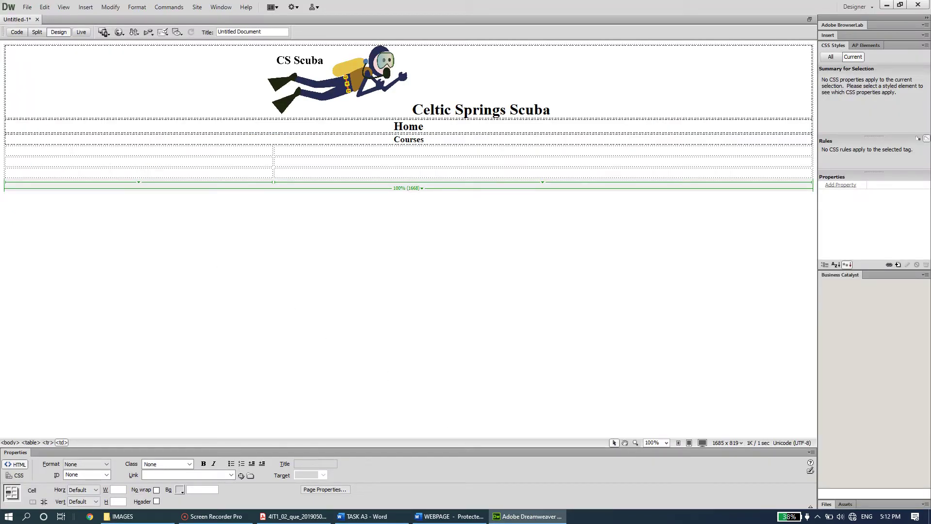
- Centre the first cell and insert the Image4 photo with alt text 'Scuba'
right_click(71, 151)
mouse_move(97, 192)
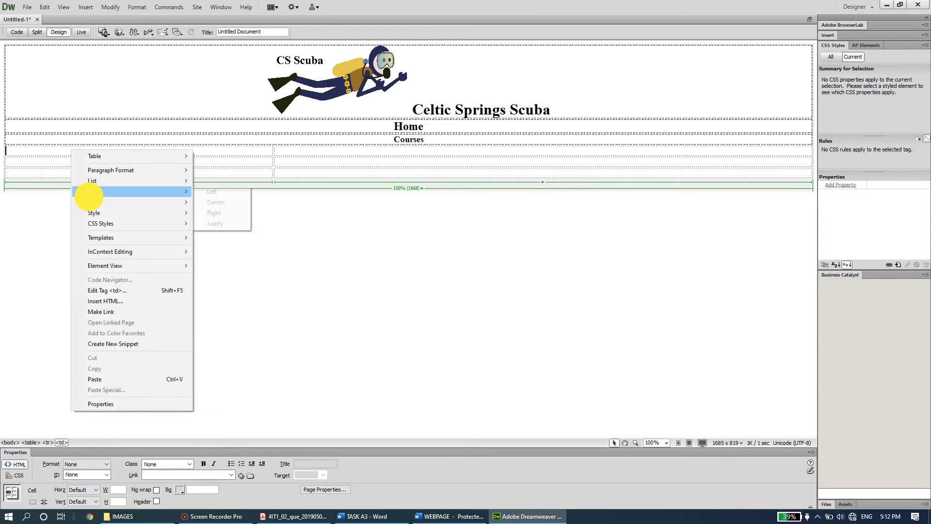
click(205, 202)
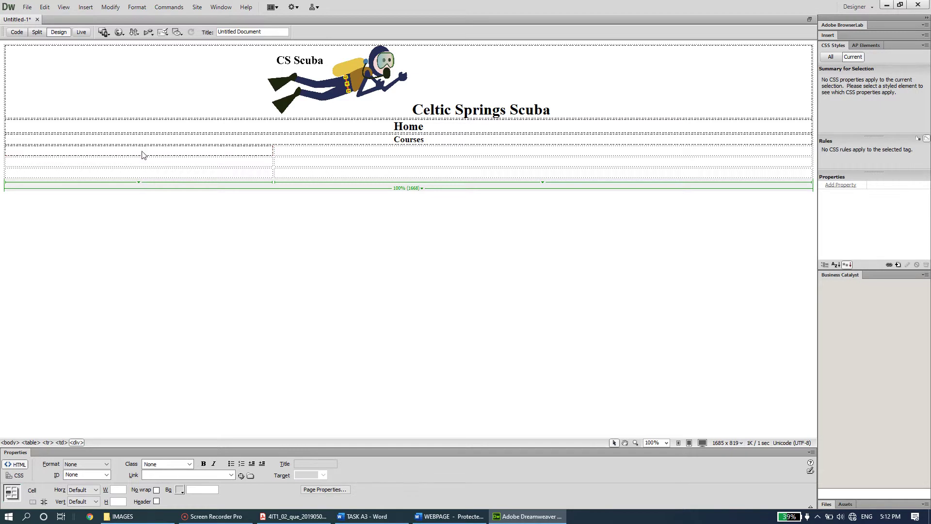
key(ctrl+alt+i)
click(463, 290)
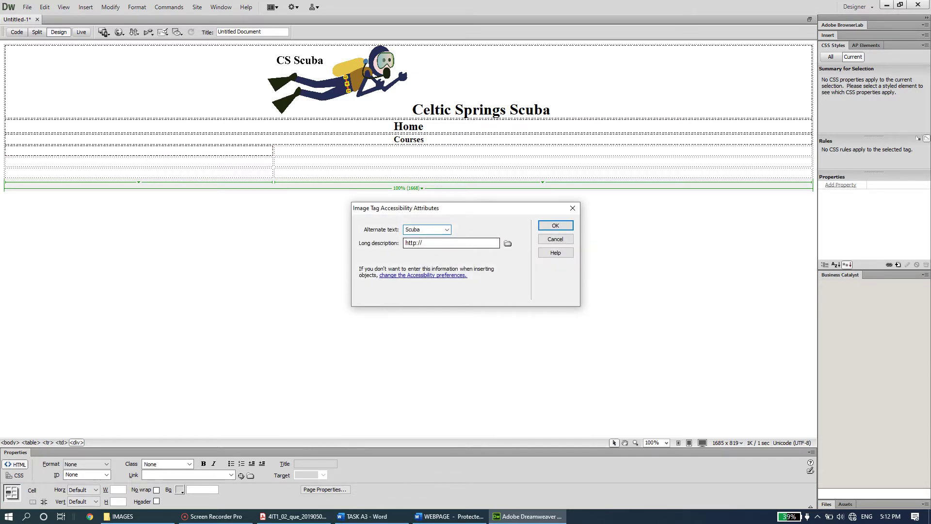
key(Return)
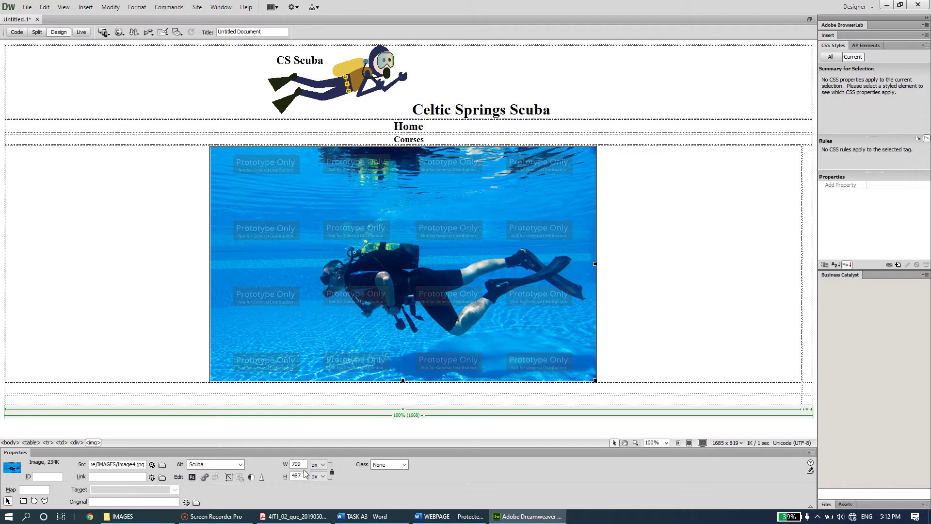
- Resize the diver photo to 250 × 250 px with proportions unlocked
click(286, 464)
text(250)
key(Return)
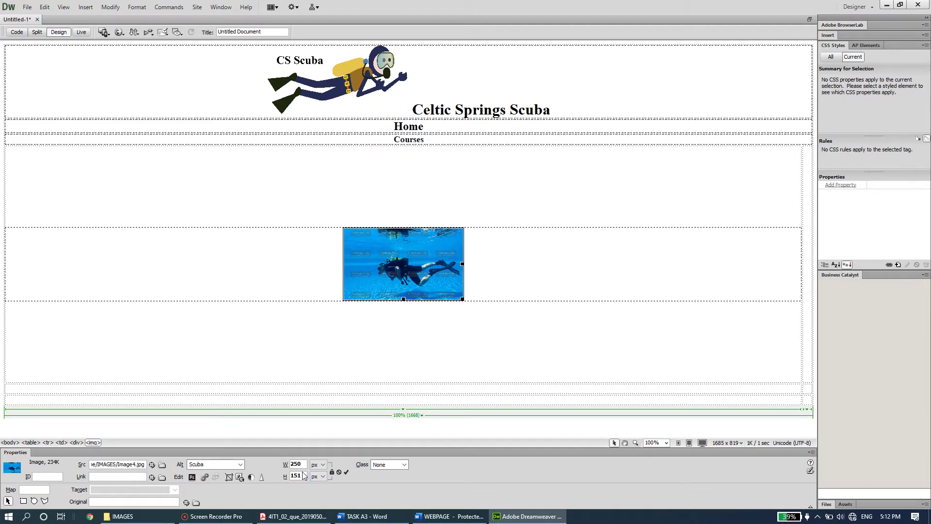
click(332, 472)
double_click(297, 475)
text(250)
key(Return)
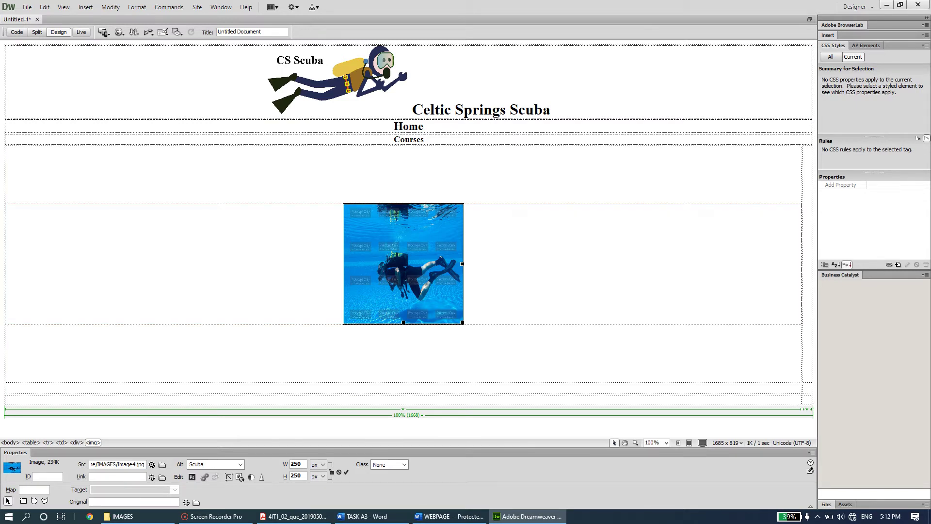
- Narrow the left column to fit the photo and check the second image's size in the brief
drag(804, 284, 783, 285)
drag(781, 230, 192, 197)
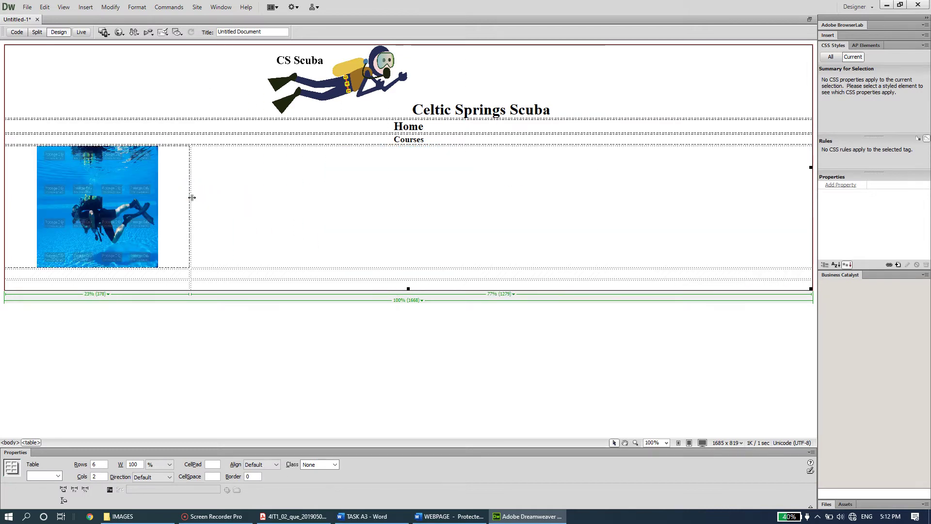
click(130, 274)
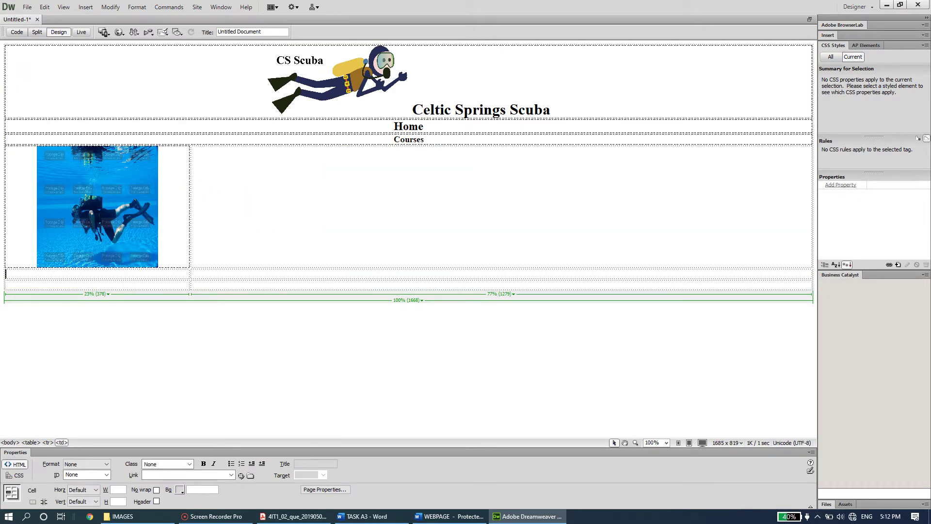
click(293, 516)
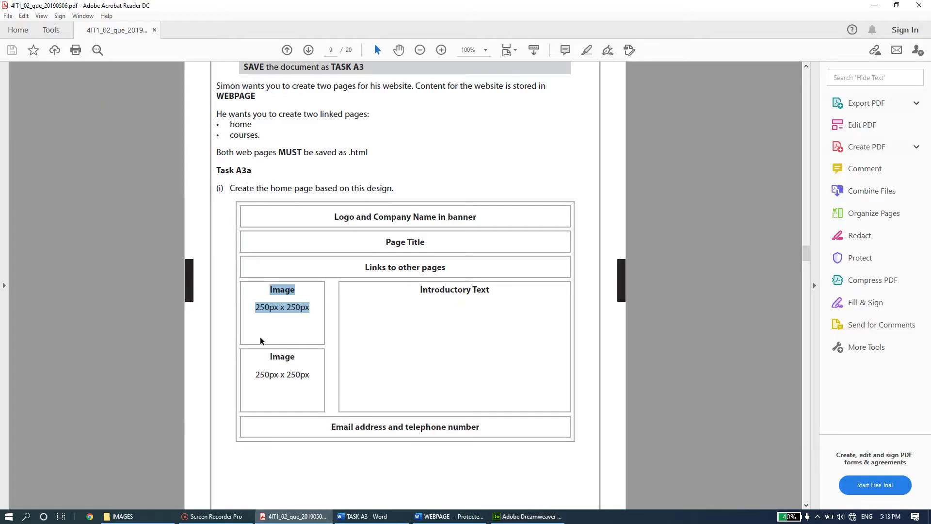
drag(270, 358, 316, 385)
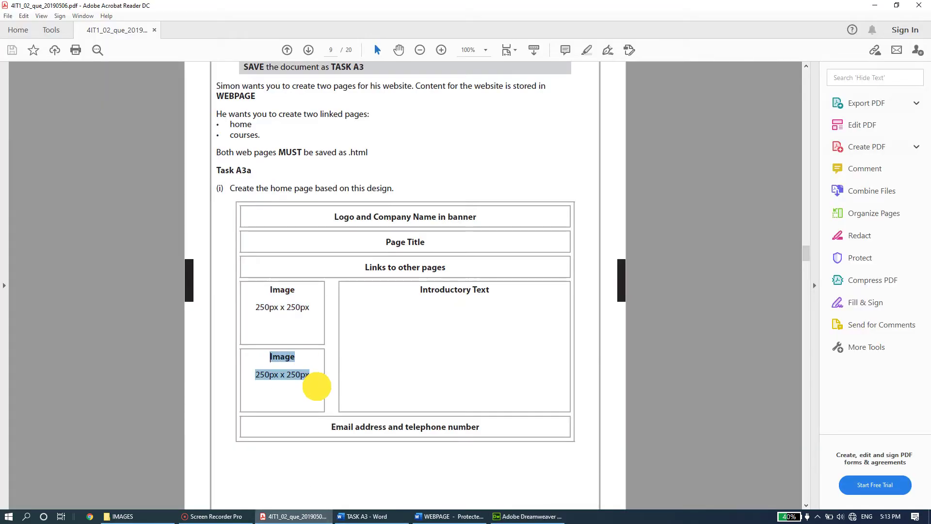
click(871, 6)
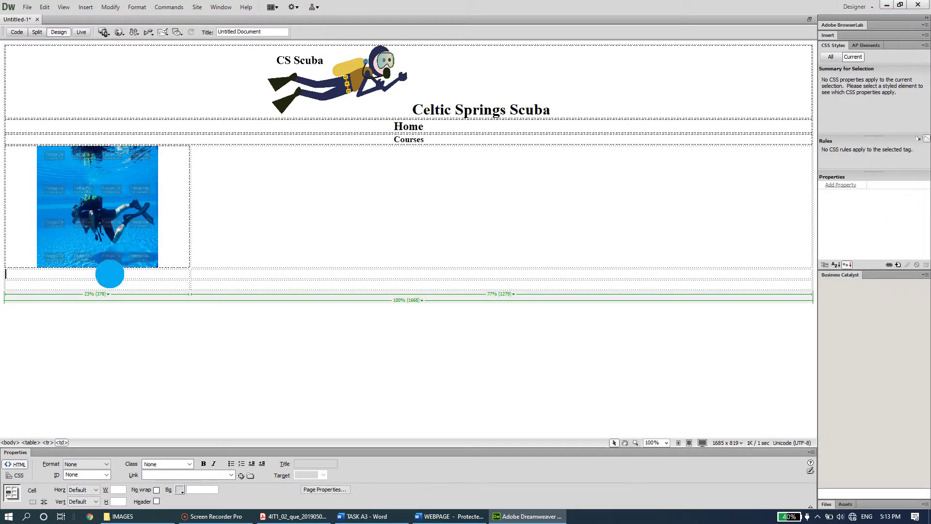
- Centre the lower cell and drop in the Image7 reef photo with alt text 'Scuba 2'
right_click(109, 274)
mouse_move(136, 50)
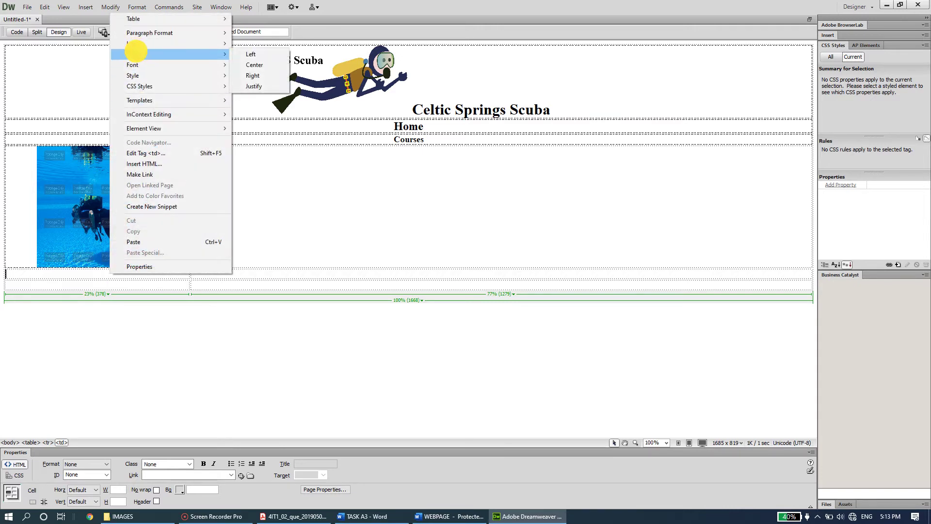
click(254, 65)
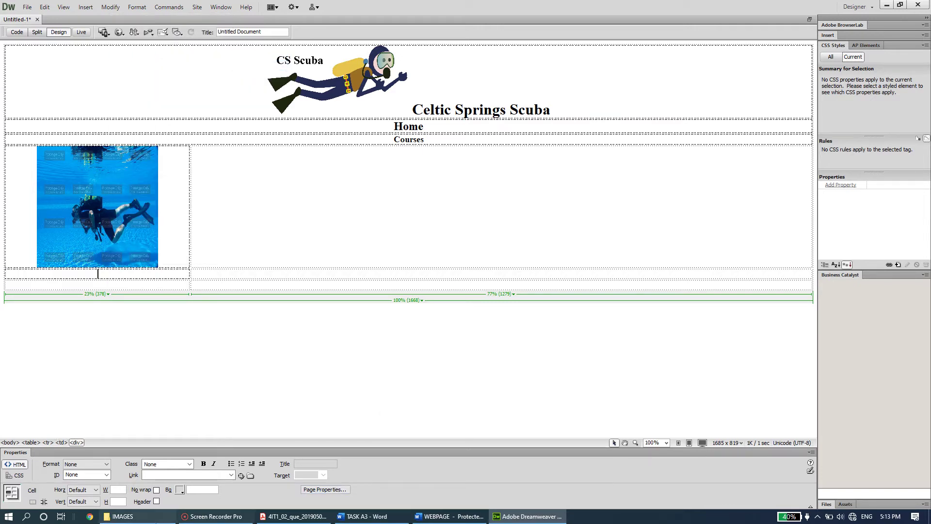
click(121, 516)
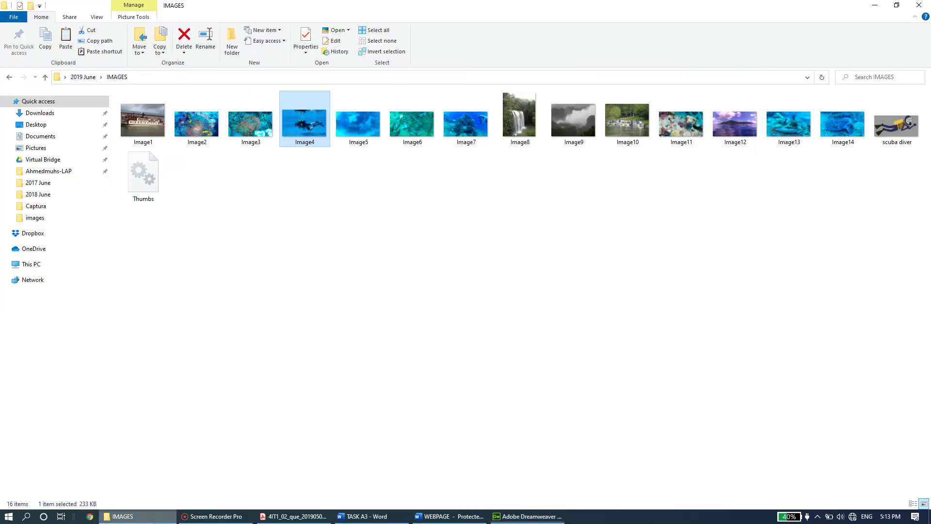
click(479, 147)
drag(479, 147, 344, 321)
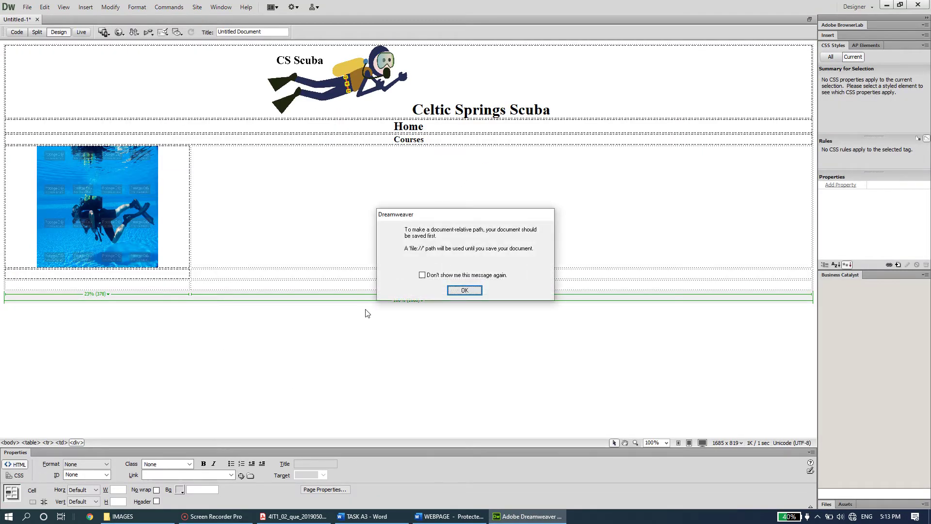
click(465, 290)
text(Scuba 2)
key(Return)
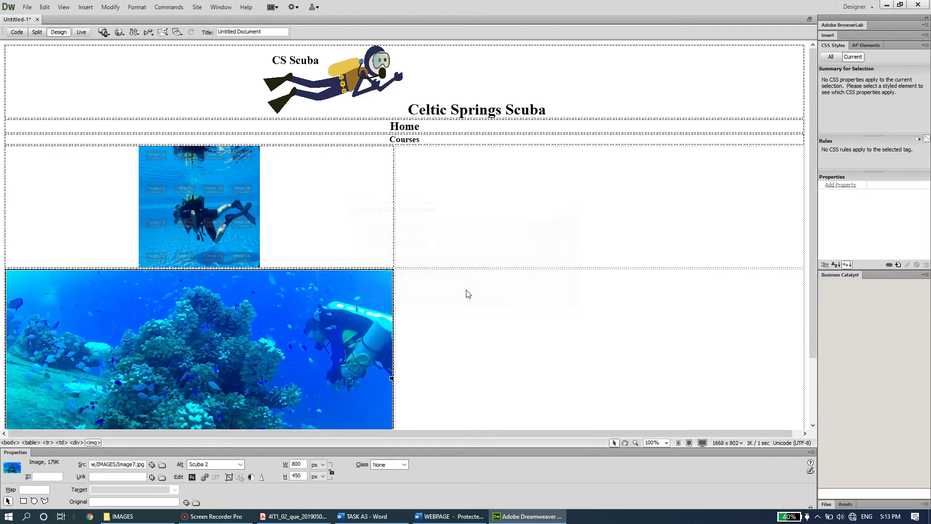
- Resize the reef photo to 250 × 250 px
scroll(325, 301, down, 2)
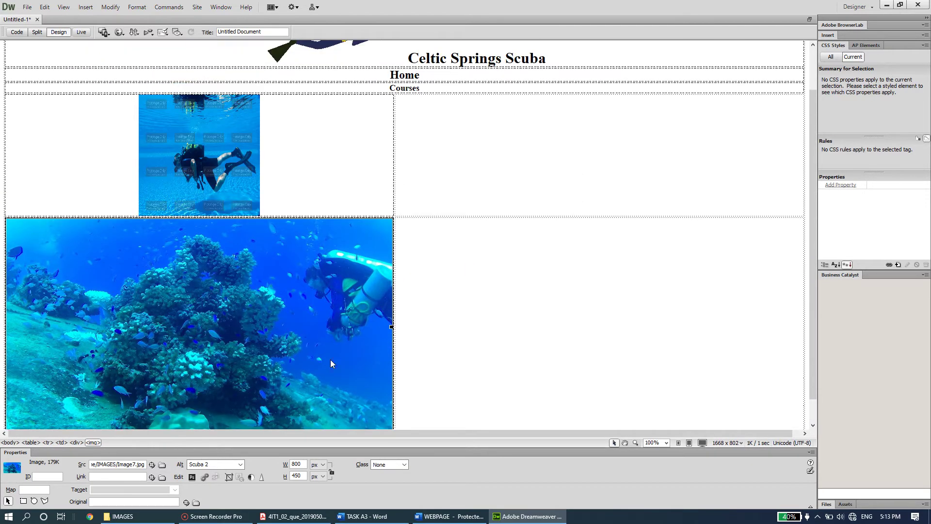
double_click(300, 464)
text(250)
click(297, 475)
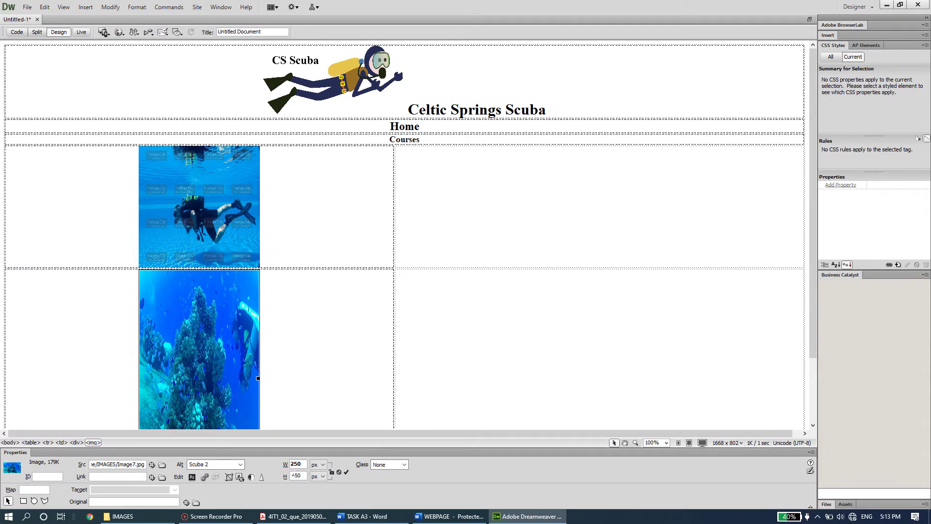
text(2)
key(Return)
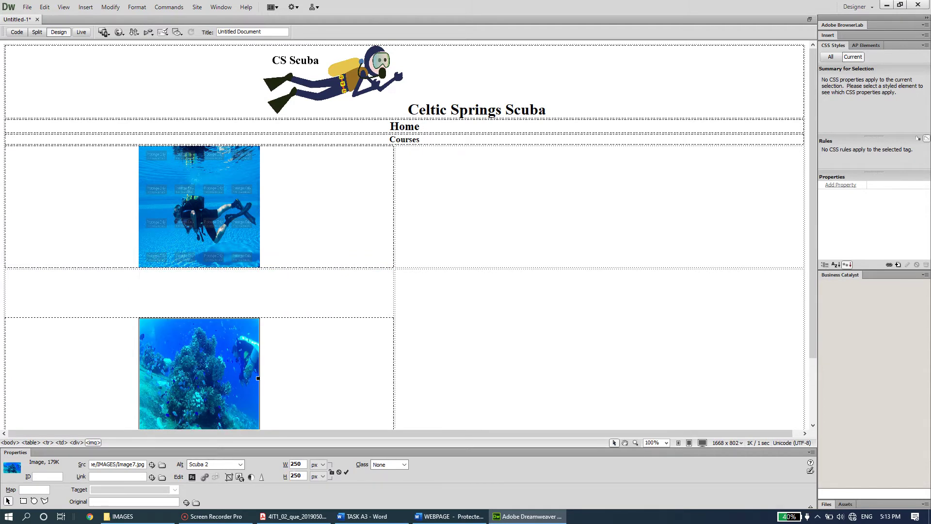
scroll(405, 238, down, 3)
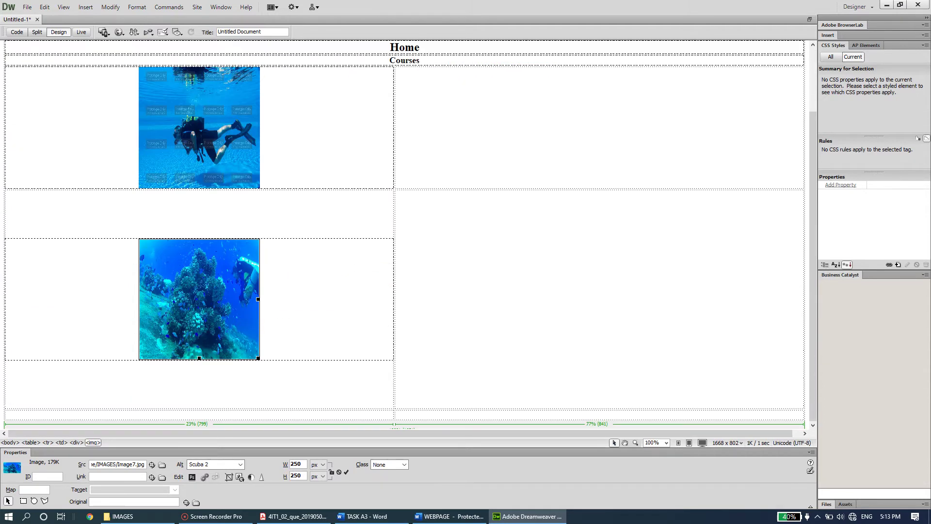
click(395, 290)
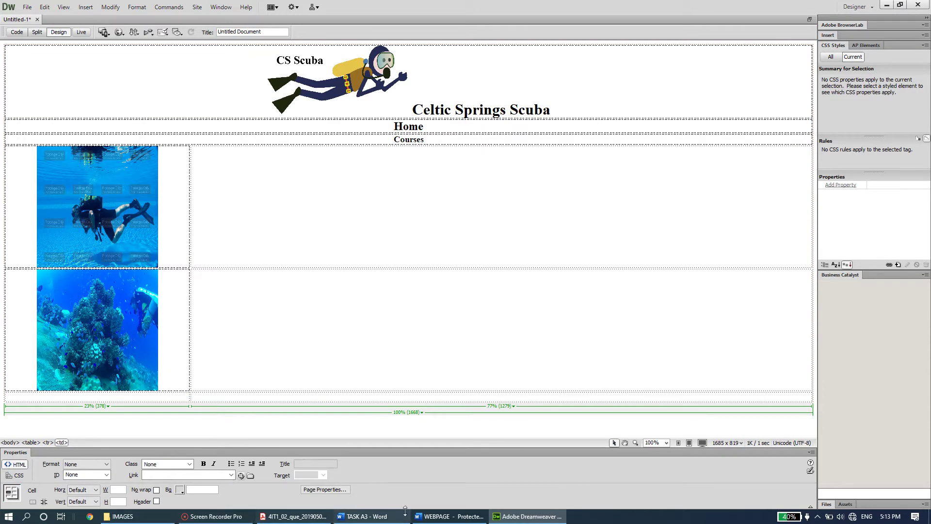
click(311, 519)
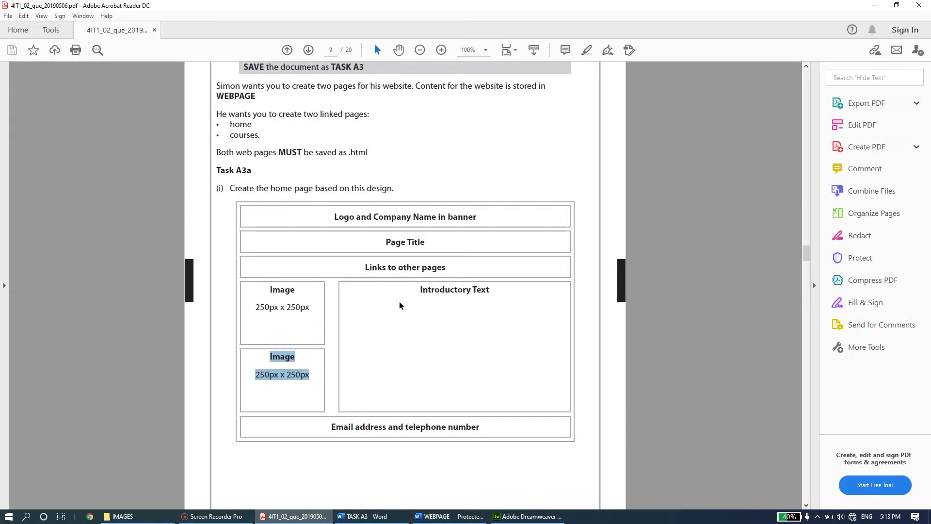
- Check the Introductory Text placement in the brief, then select both right-column cells in Dreamweaver
scroll(413, 291, down, 1)
drag(418, 270, 505, 281)
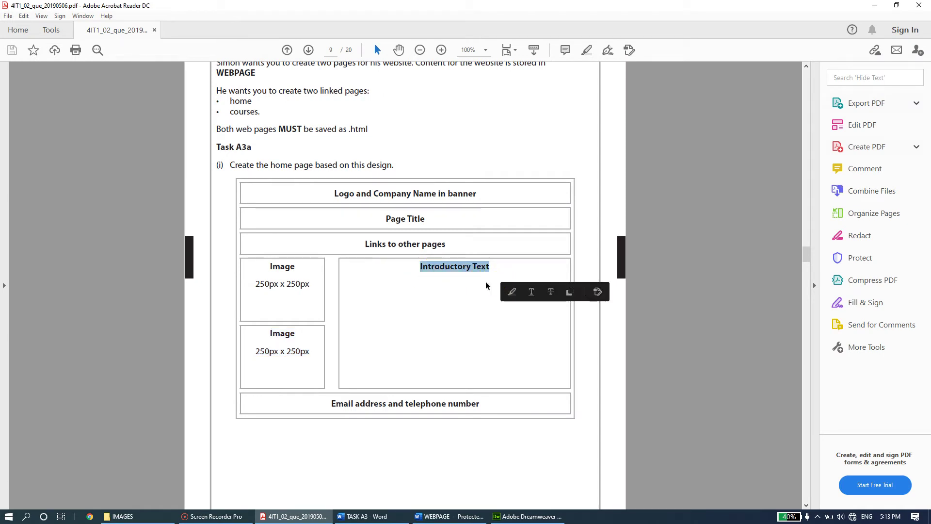
click(360, 279)
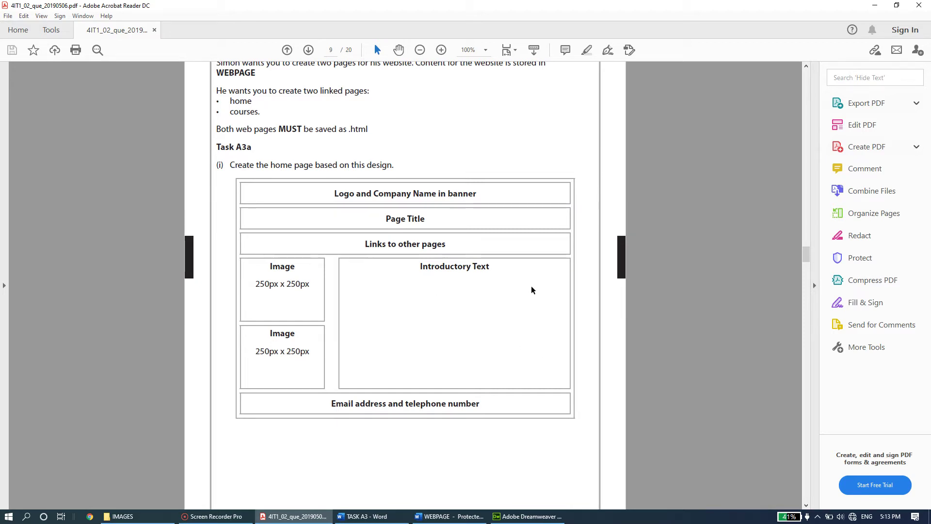
click(534, 516)
drag(385, 256, 392, 308)
- Merge the two right-hand cells into one tall cell and compare with the design brief
right_click(413, 238)
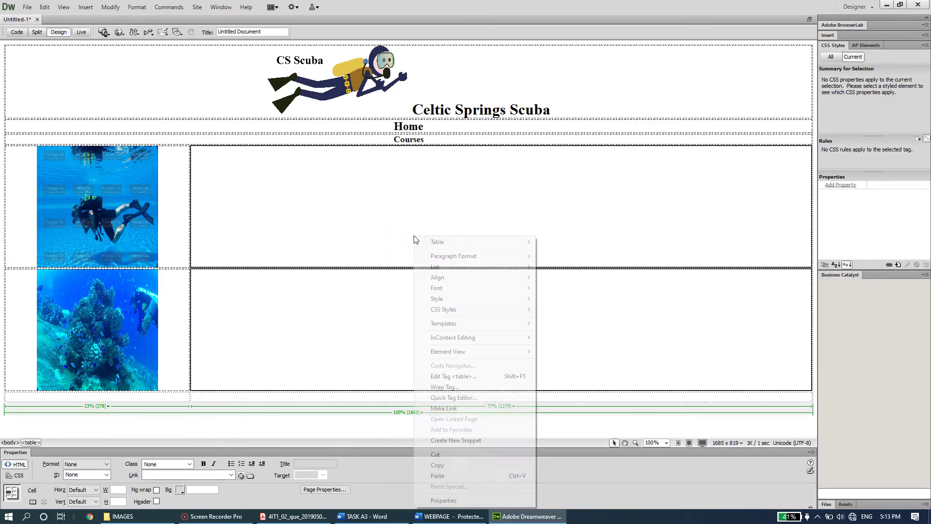
mouse_move(461, 242)
click(582, 258)
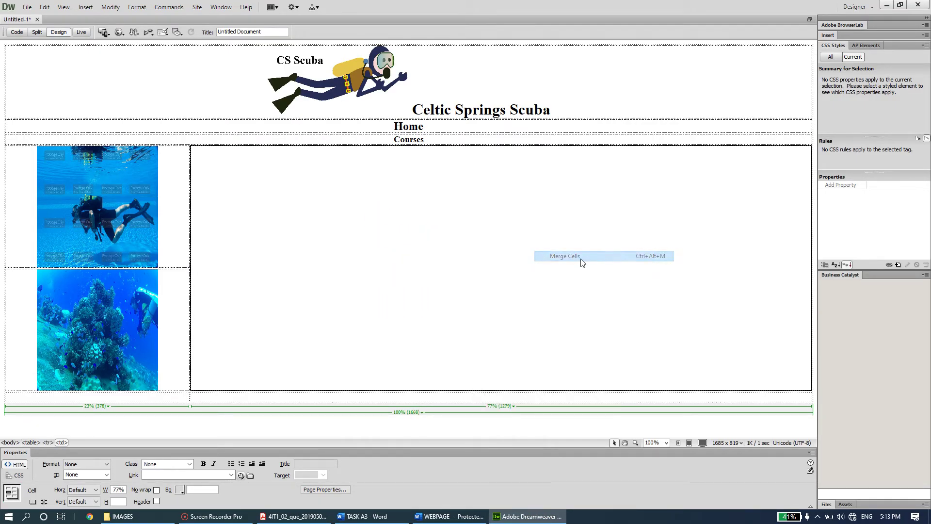
click(392, 230)
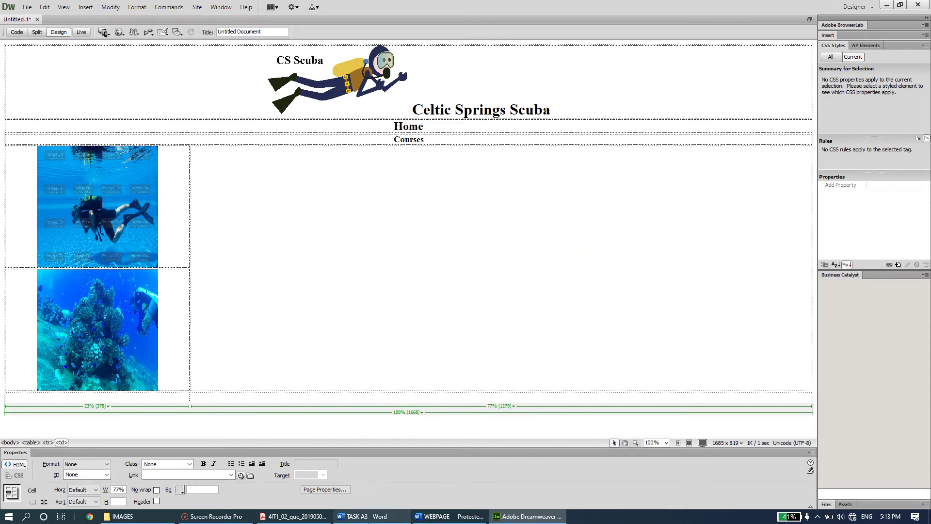
click(294, 516)
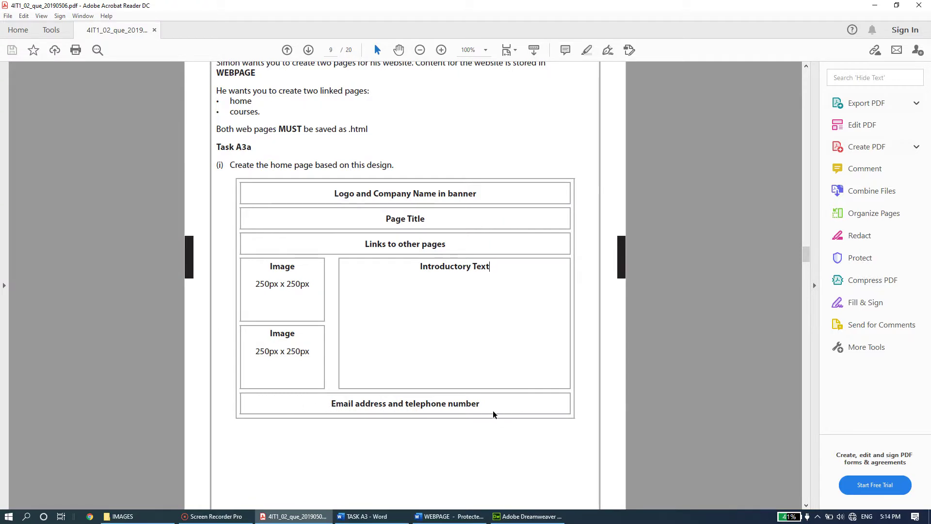
click(509, 516)
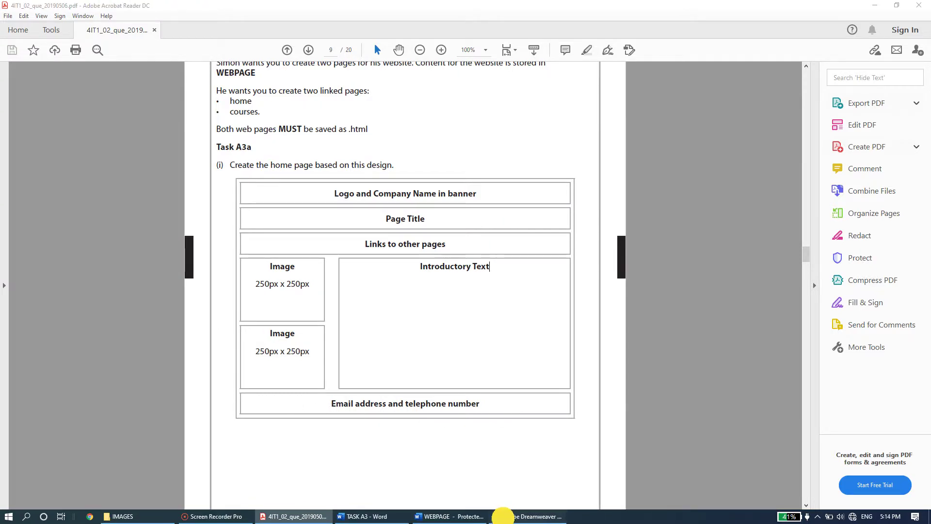
- Merge the bottom table row into a single centred cell
click(247, 399)
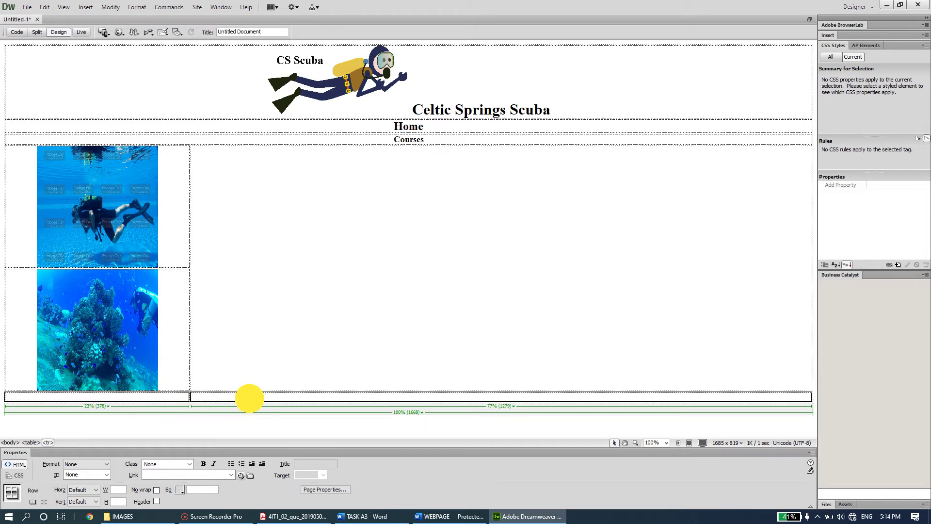
right_click(250, 399)
mouse_move(295, 137)
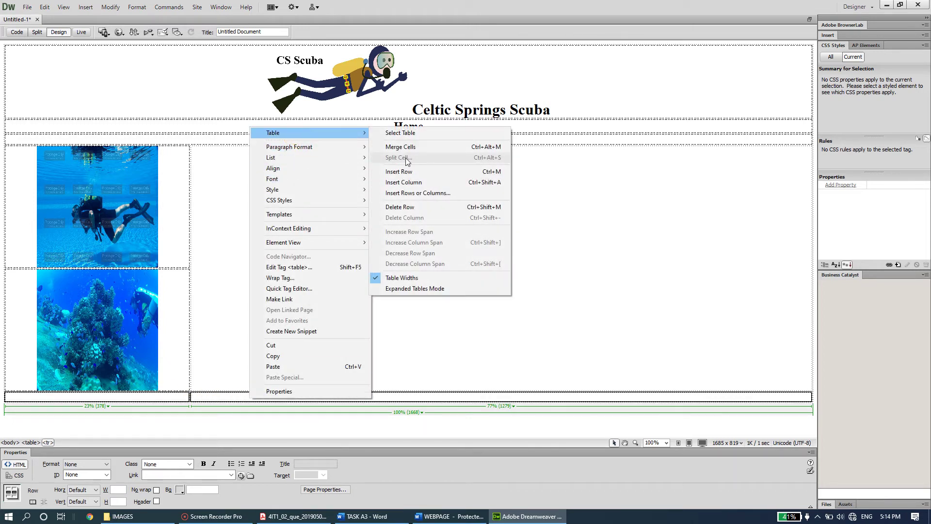
click(410, 146)
right_click(365, 398)
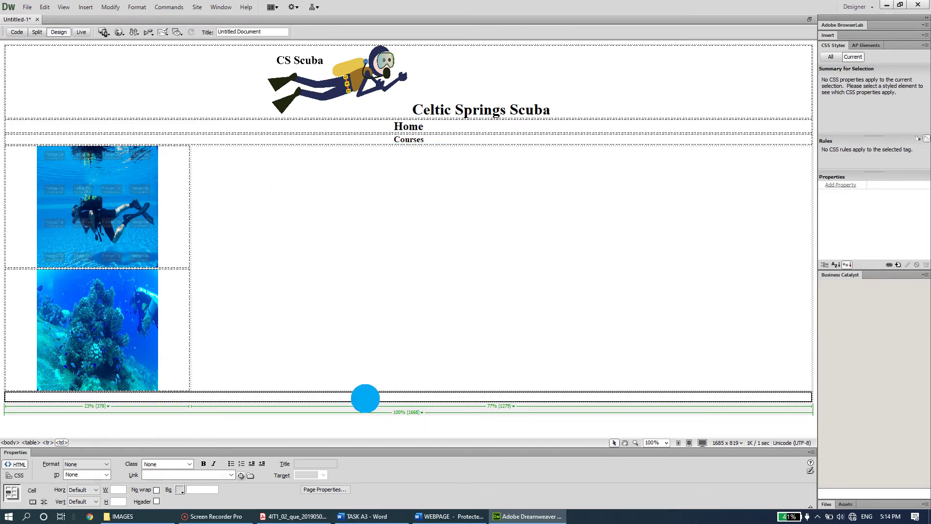
mouse_move(410, 179)
click(507, 189)
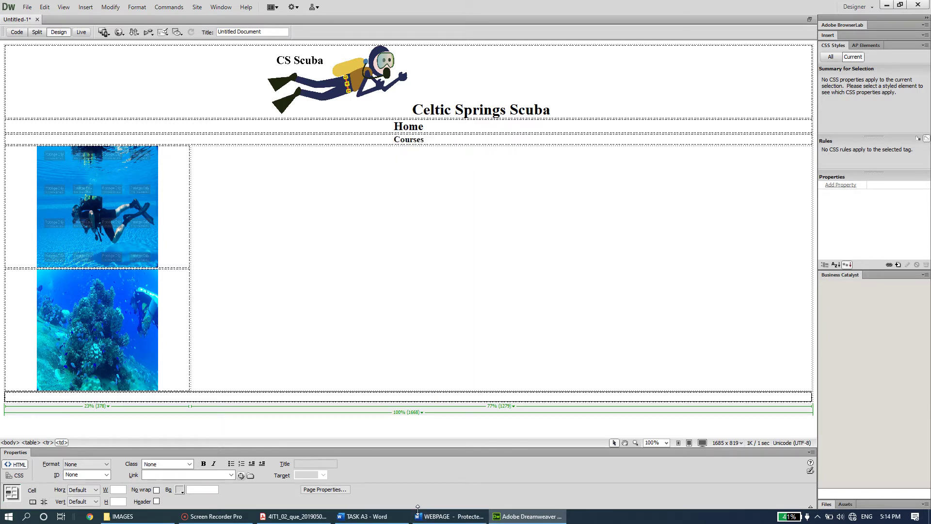
click(351, 398)
- Type 'Email:' and 'Telephone Number:' on separate lines, then look up the contact details in the brief
text(E)
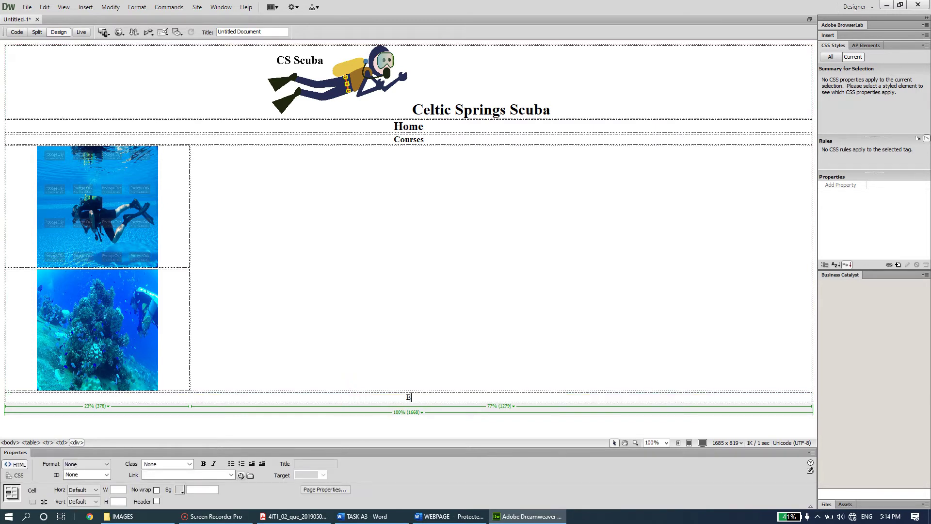
text(mail:)
key(Return)
text(T)
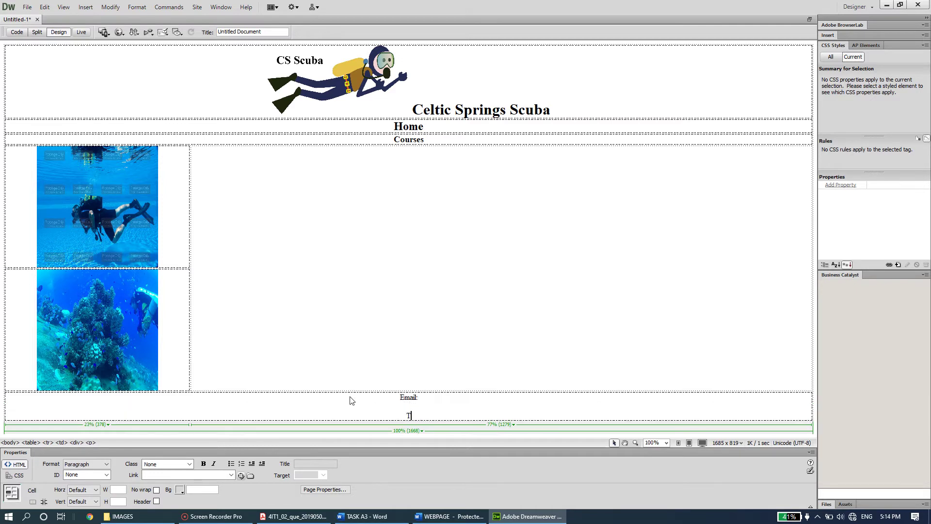
text(elephone Number:)
click(418, 396)
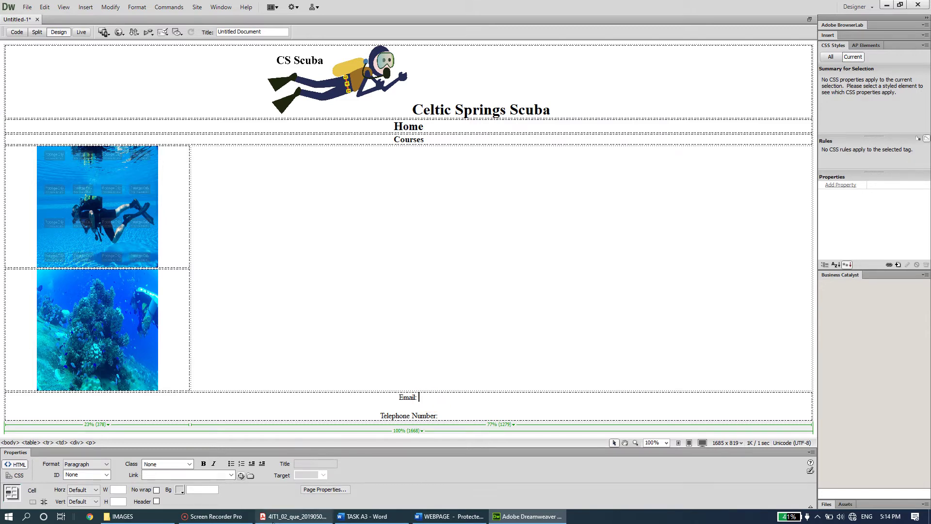
click(294, 517)
scroll(349, 333, up, 5)
drag(805, 249, 815, 125)
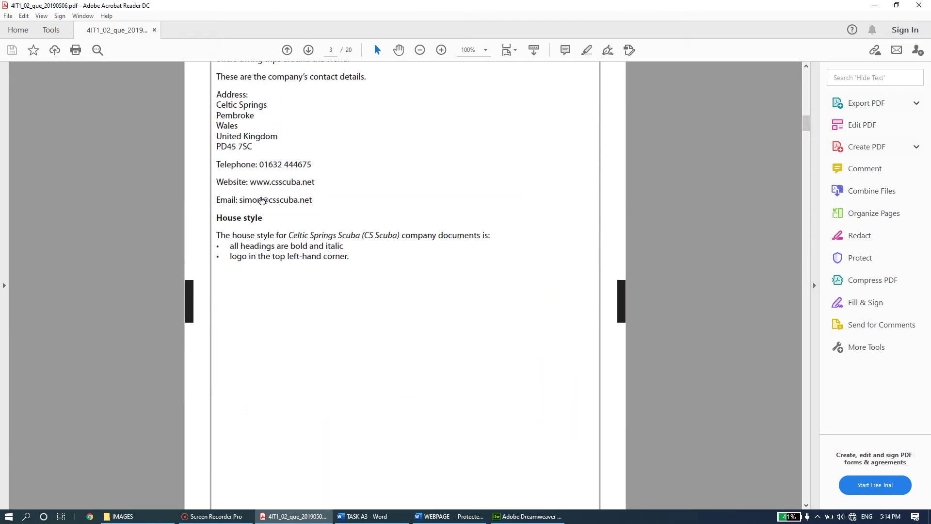
click(503, 518)
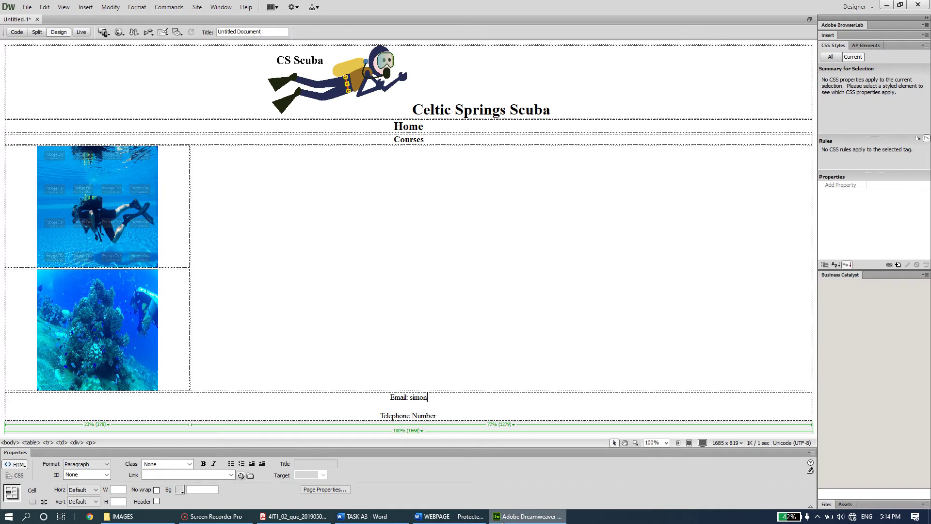
- Enter the company's email address and telephone number after their labels
key(alt+Tab)
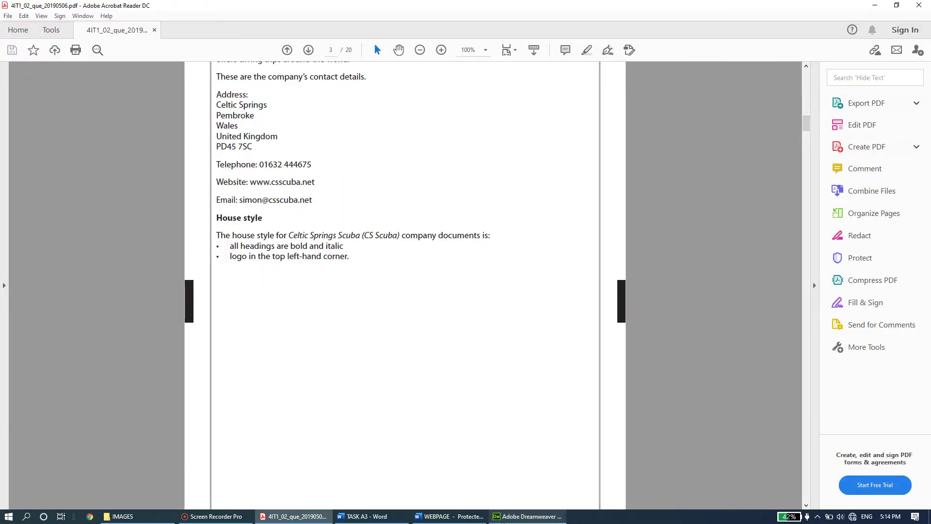
click(503, 518)
key(alt+Tab)
click(503, 518)
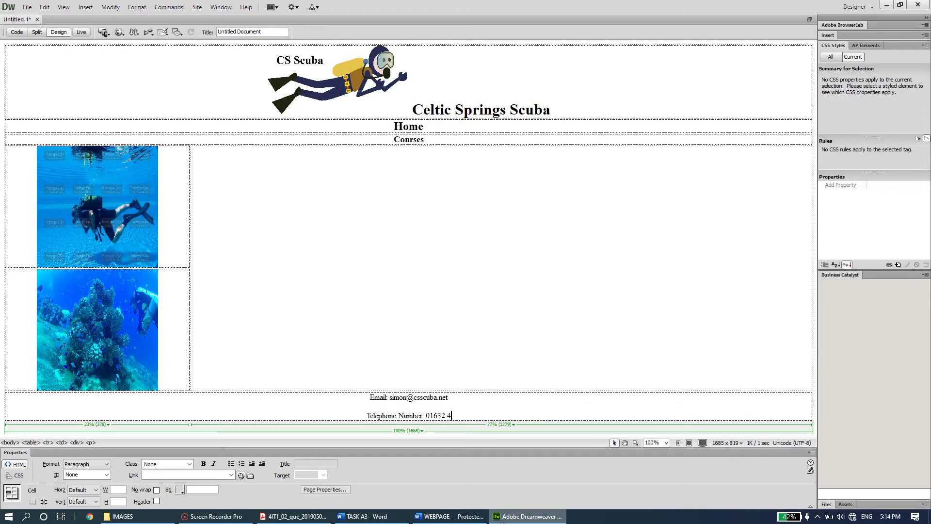
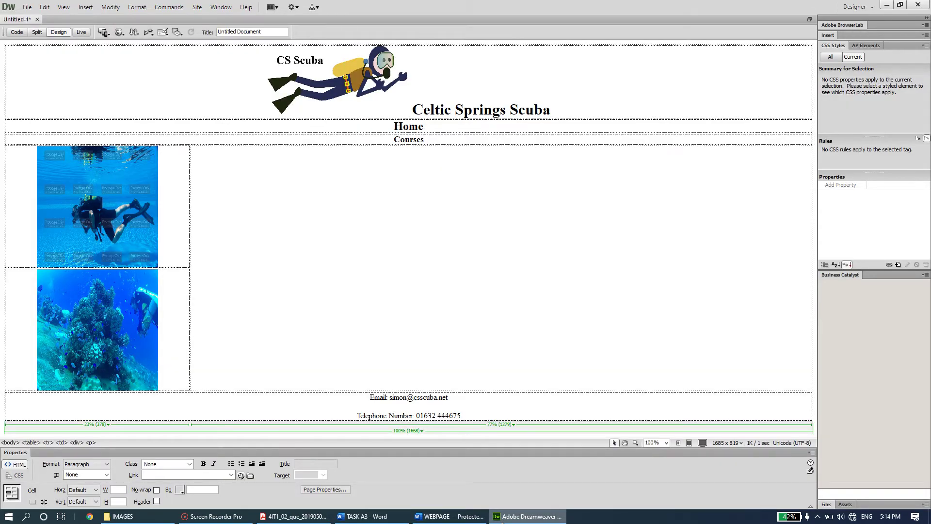
- Place the cursor in the empty right cell and page forward through the task PDF
click(407, 216)
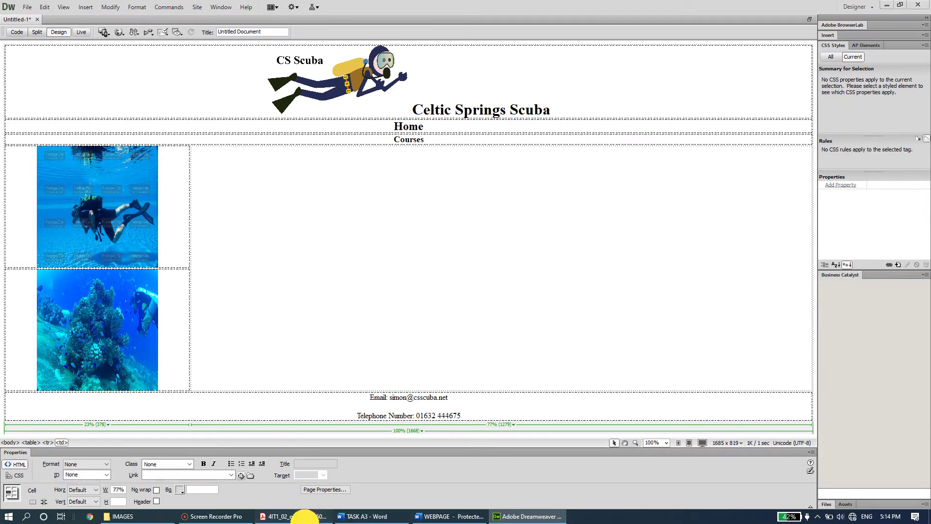
click(297, 516)
click(308, 50)
click(309, 50)
click(309, 50)
click(310, 50)
click(311, 51)
- Go to page 9 and highlight the Task A3a lines on WEBPAGE content and its storage location
click(310, 51)
scroll(373, 162, down, 3)
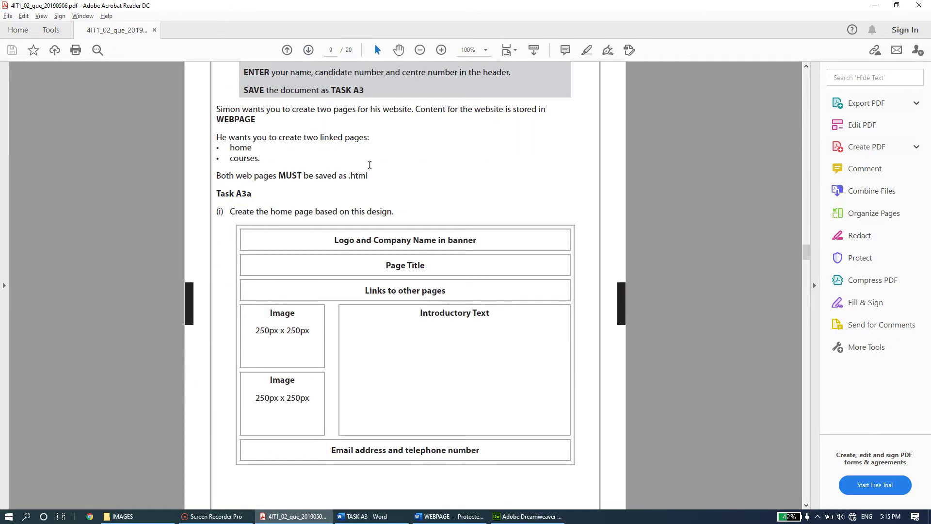
scroll(343, 239, down, 10)
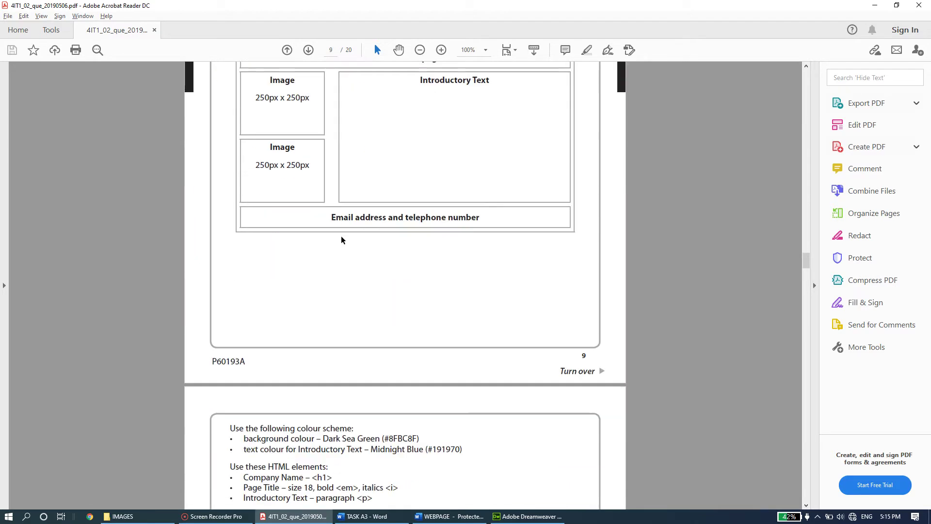
scroll(332, 346, down, 2)
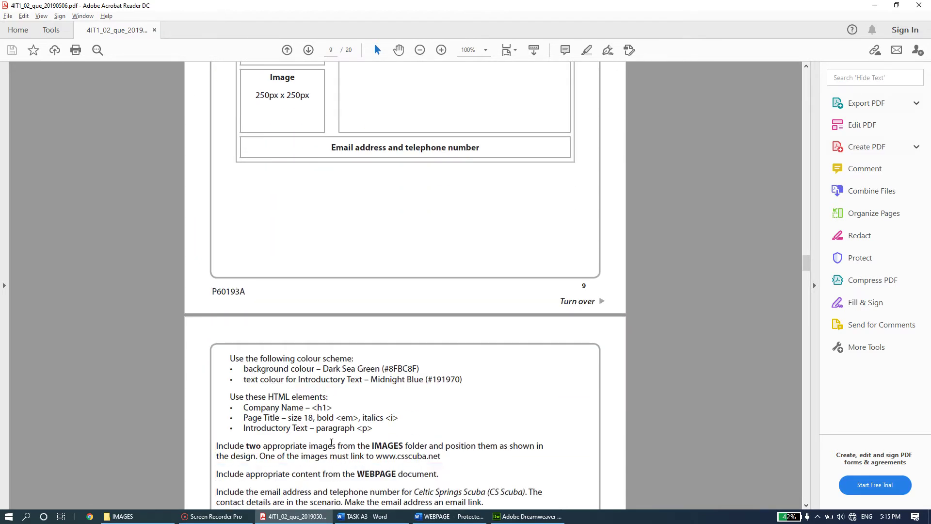
scroll(346, 429, down, 3)
drag(220, 406, 437, 406)
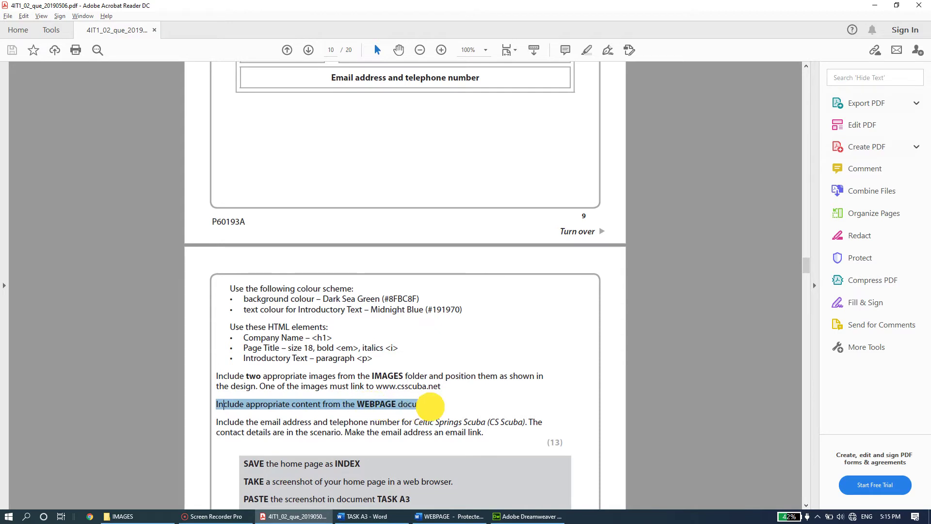
scroll(406, 341, up, 8)
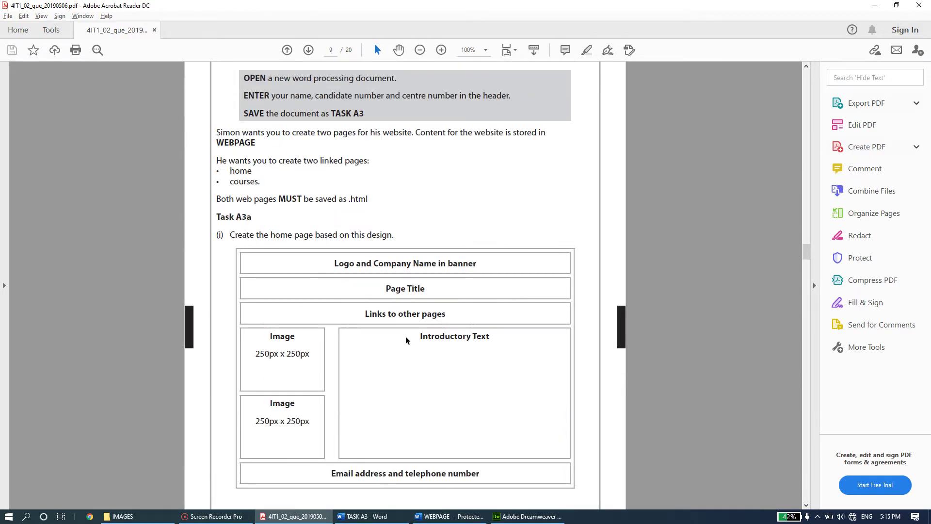
drag(415, 132, 547, 135)
click(245, 143)
- Select the two introductory paragraphs in the WEBPAGE document and return to the merged right cell
scroll(400, 228, down, 2)
click(449, 516)
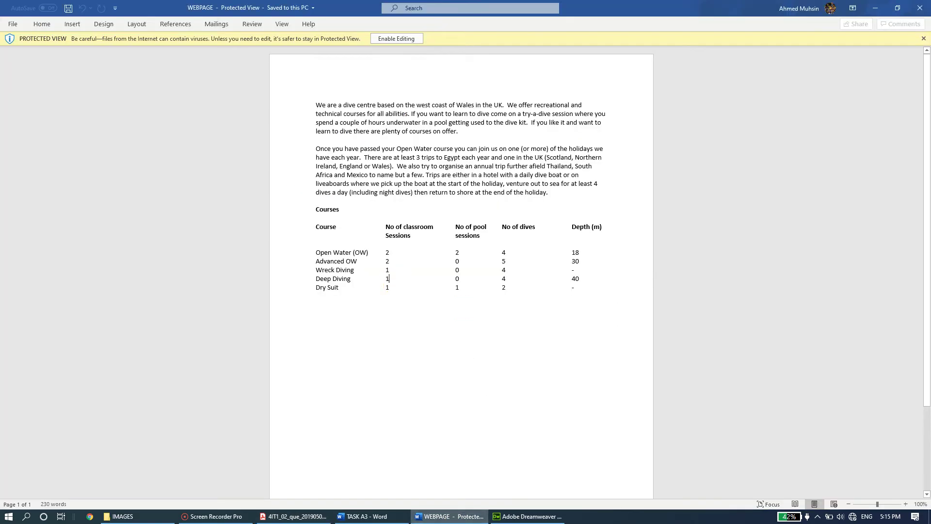
drag(309, 206, 538, 295)
click(351, 168)
drag(316, 104, 554, 194)
key(ctrl+c)
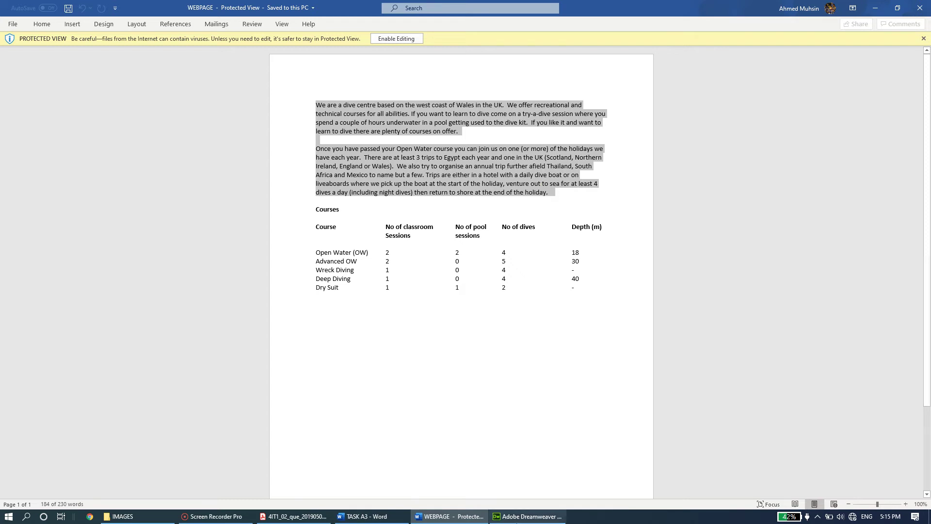
click(528, 516)
click(296, 262)
- Centre the merged right cell, paste the introductory paragraphs, and compare the page with the design
right_click(295, 262)
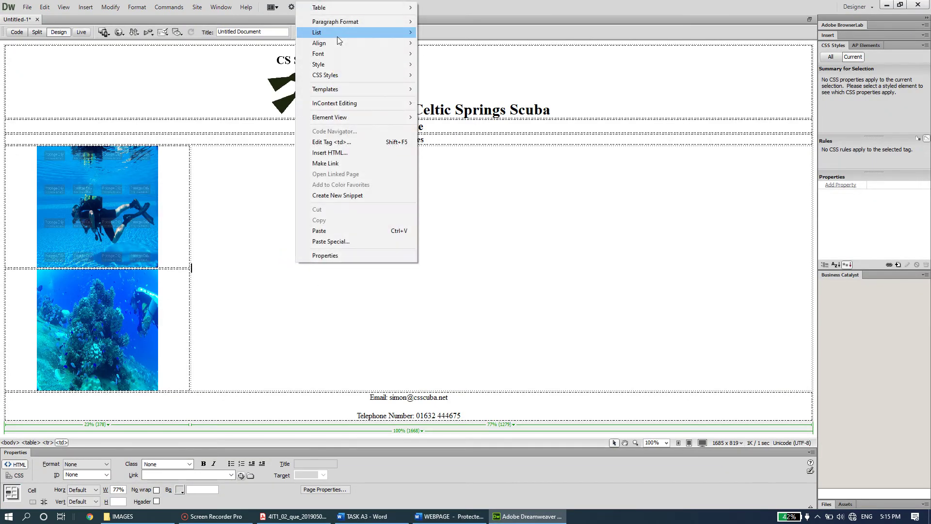
mouse_move(336, 43)
click(448, 57)
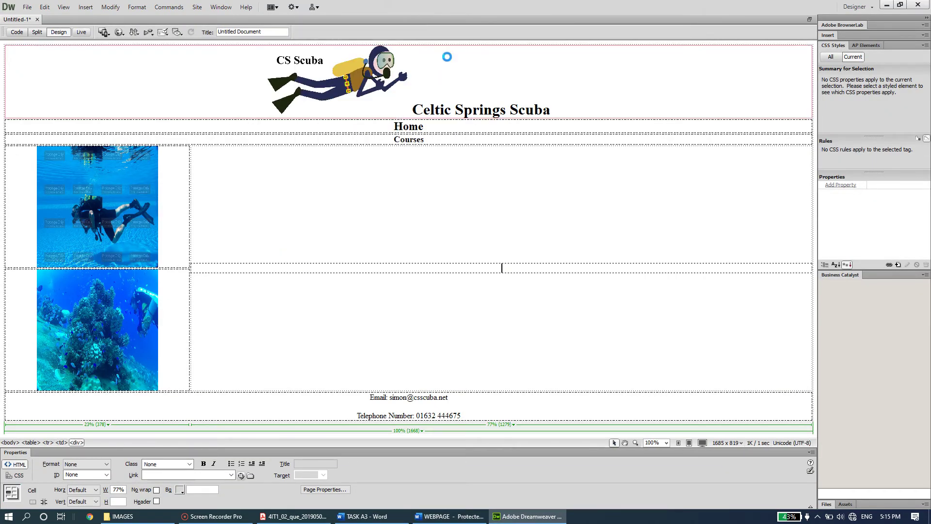
key(ctrl+v)
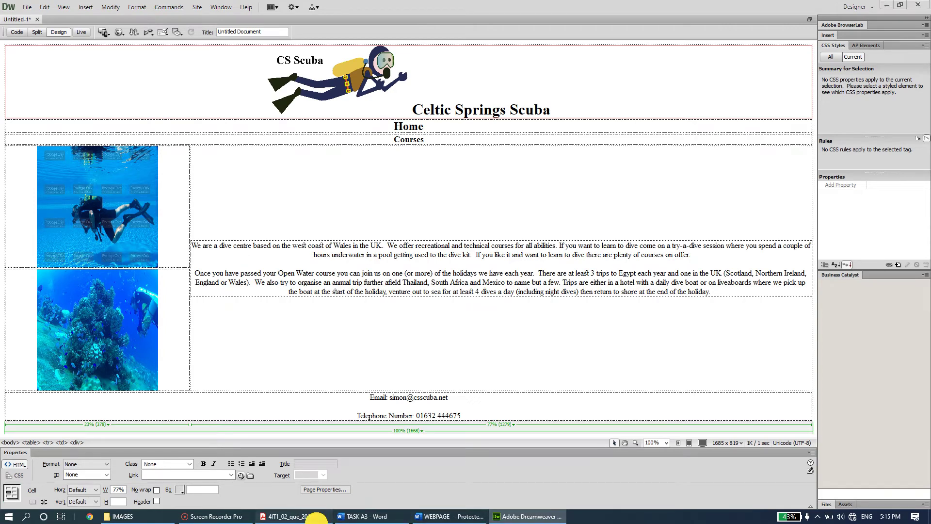
click(294, 516)
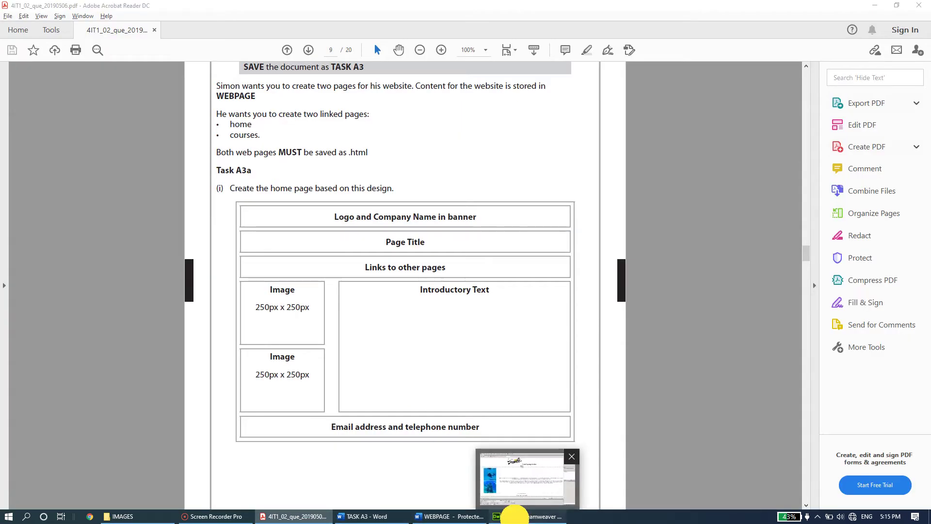
click(516, 518)
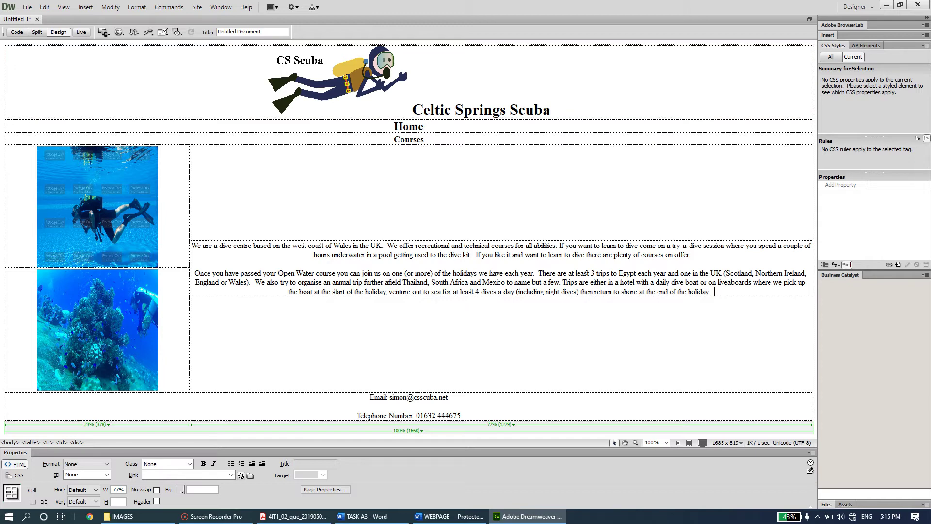
click(295, 516)
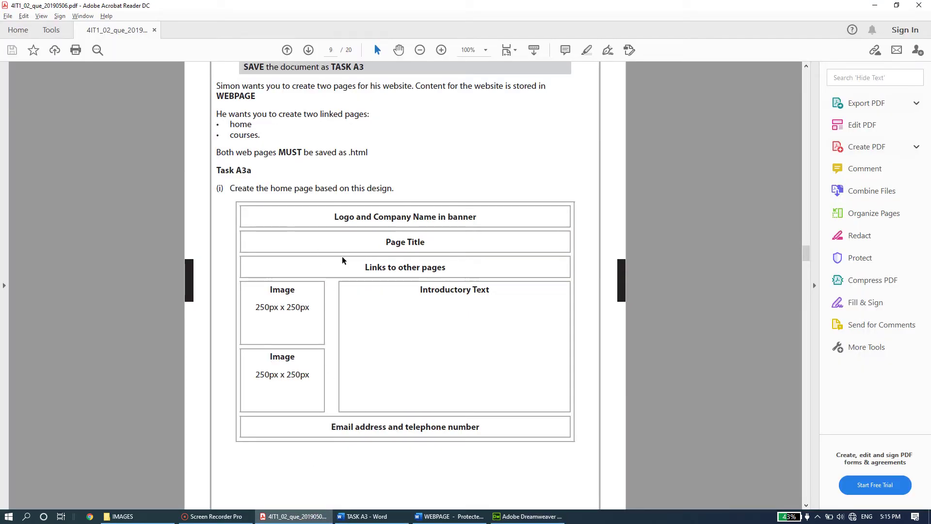
- Note the Dark Sea Green #8FBC8F background requirement on page 10, then return to Dreamweaver
scroll(342, 259, down, 10)
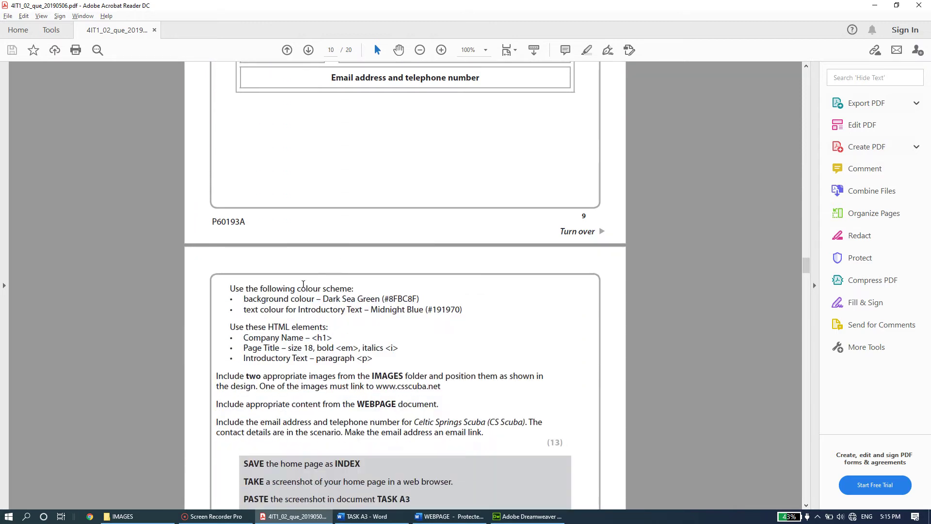
drag(266, 302, 420, 305)
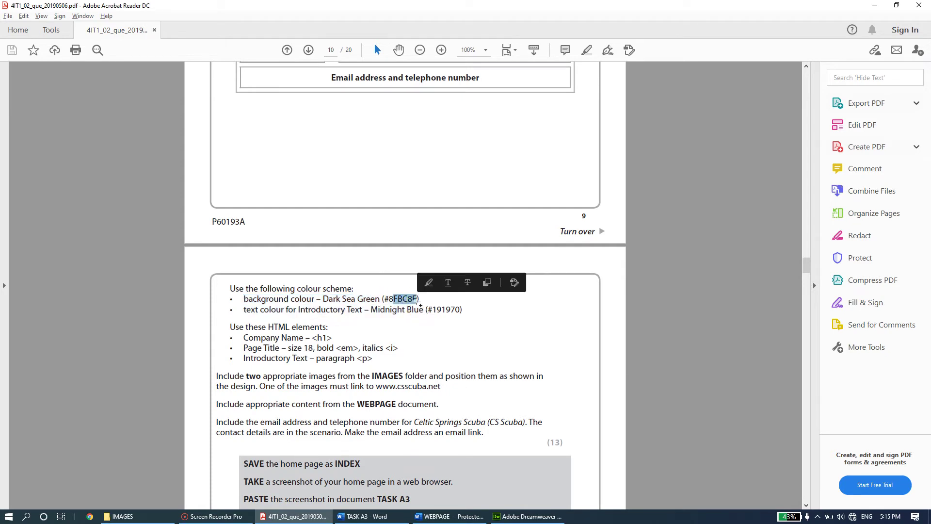
drag(297, 311, 363, 310)
click(370, 309)
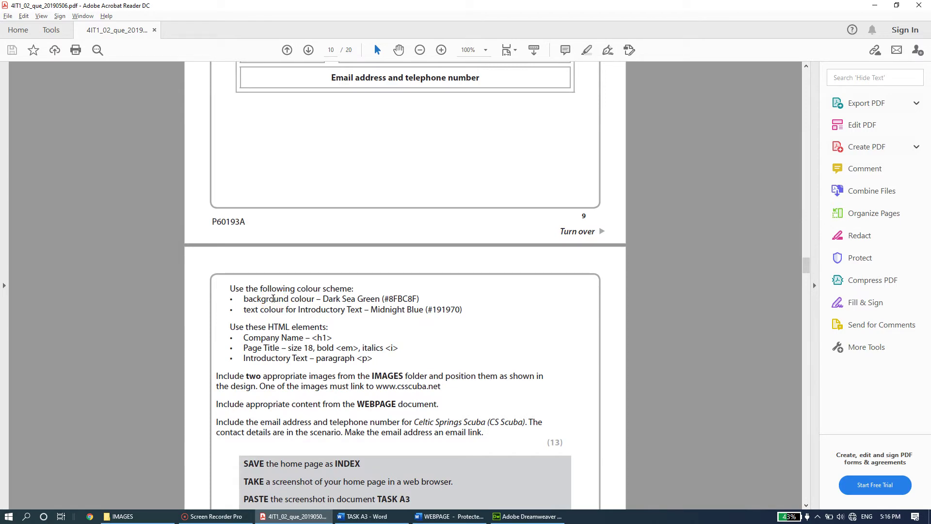
click(528, 516)
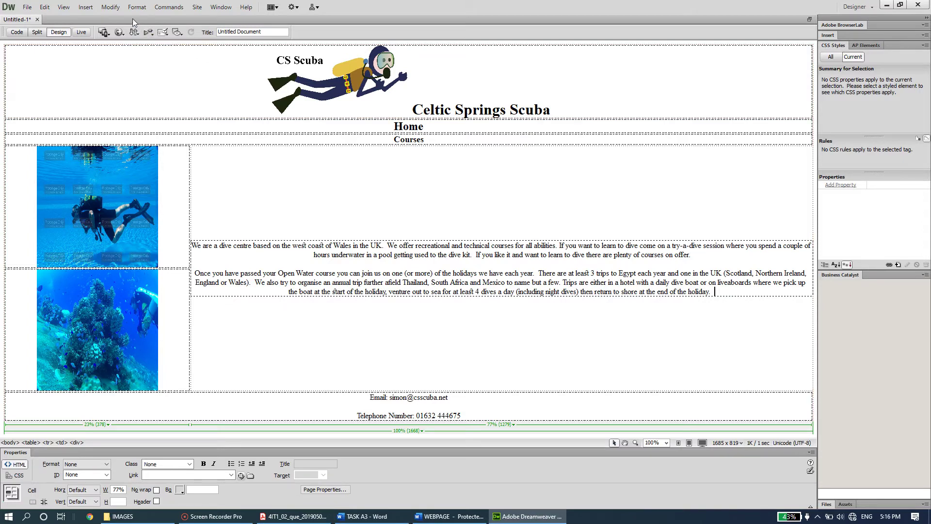
- Set the page background colour to Dark Sea Green #8FBC8F in Page Properties and apply it
click(111, 7)
click(124, 14)
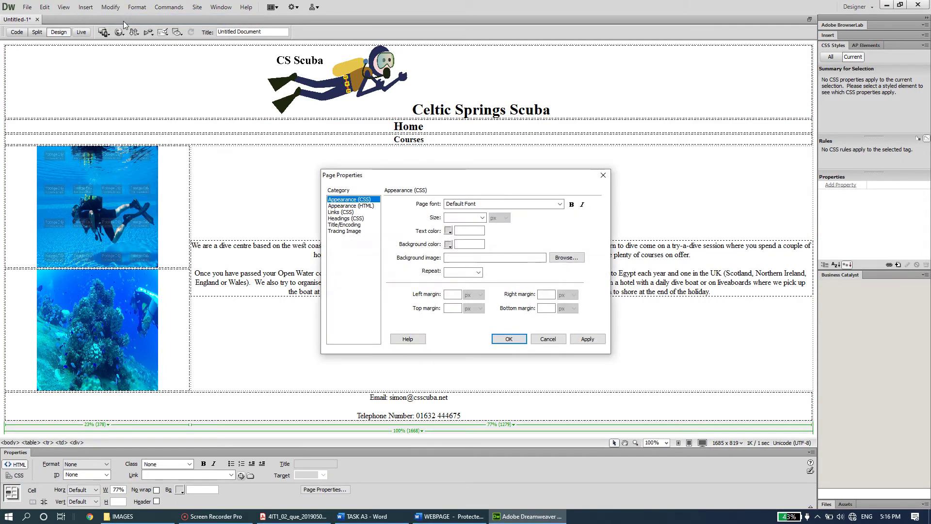
click(470, 244)
text(#)
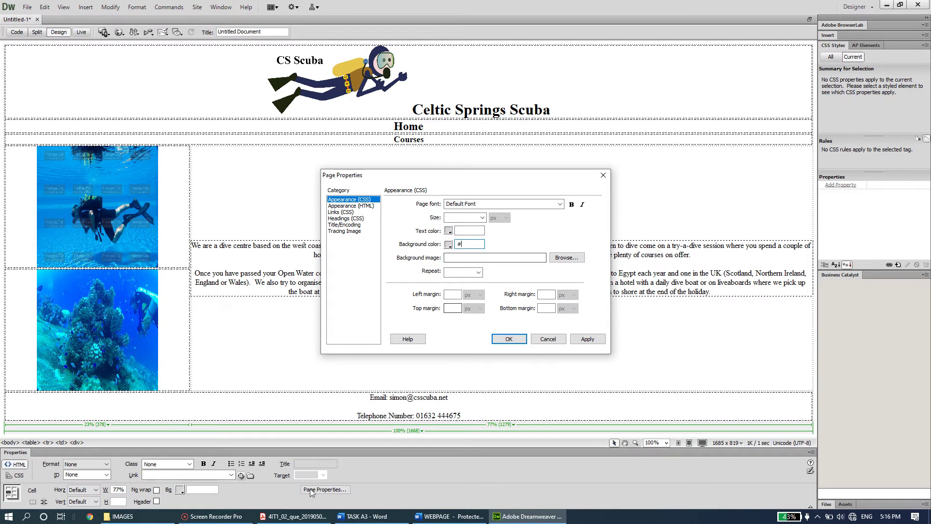
key(alt+Tab)
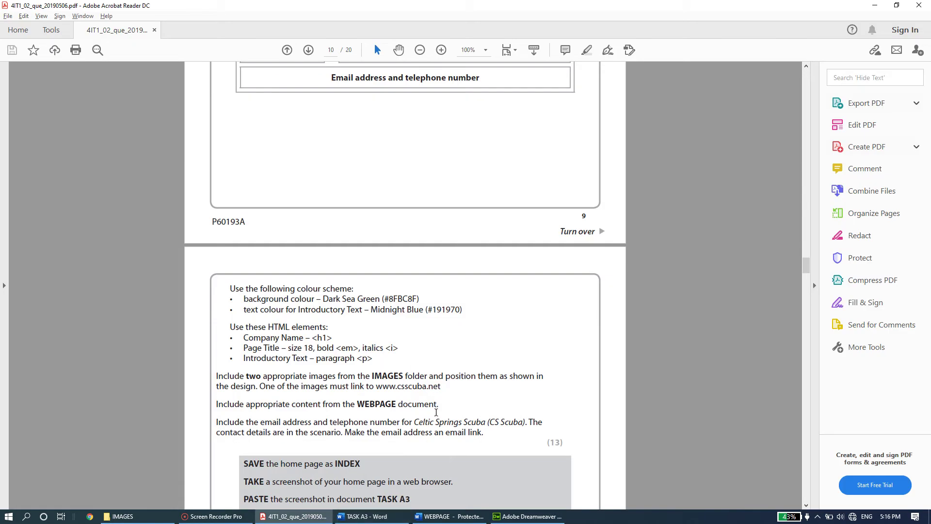
key(alt+Tab)
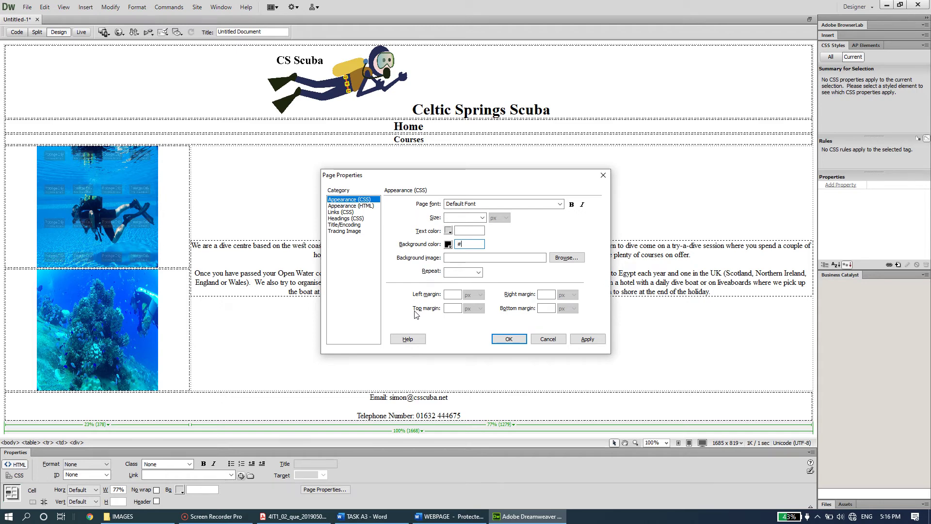
text(8fbc8f)
click(588, 339)
click(514, 339)
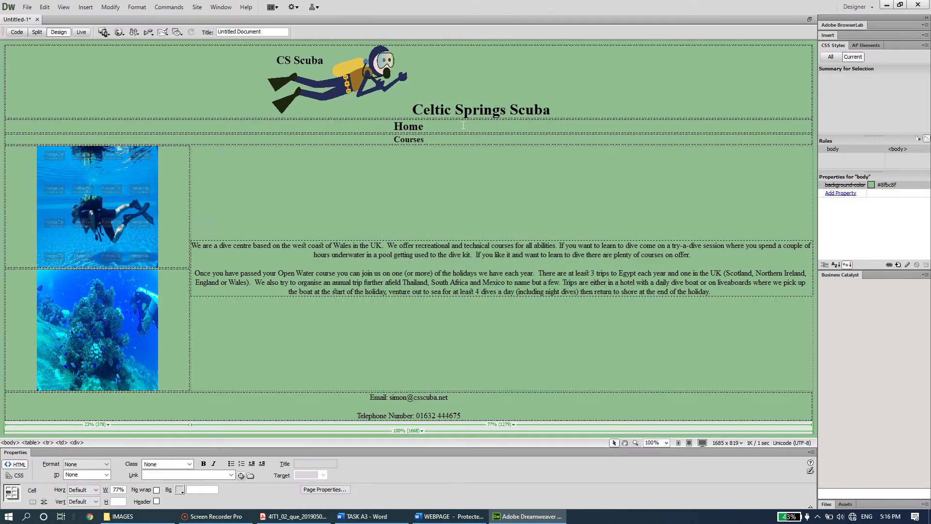
key(alt+Tab)
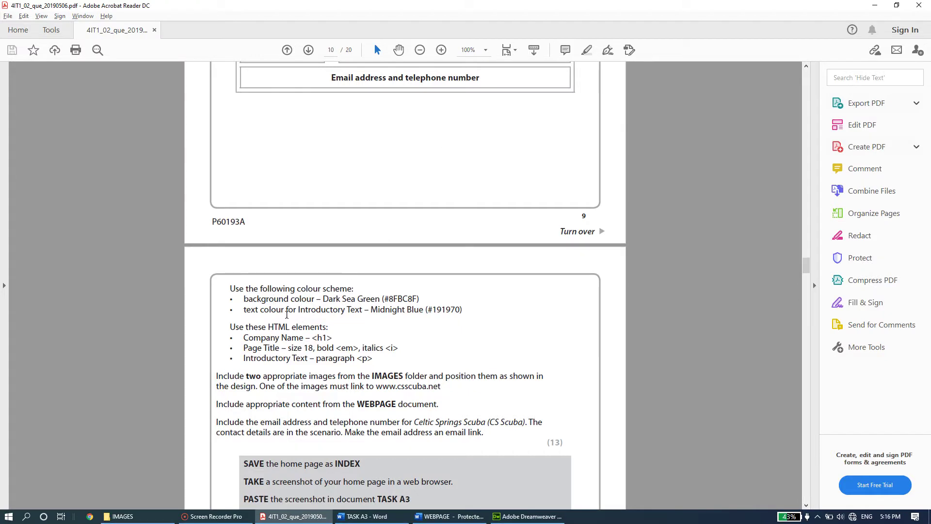
double_click(271, 309)
drag(299, 309, 362, 313)
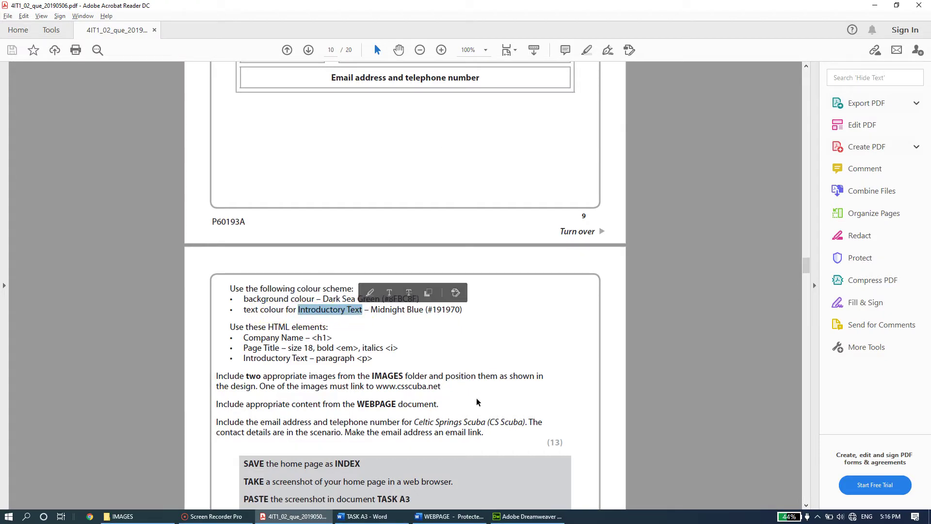
click(528, 516)
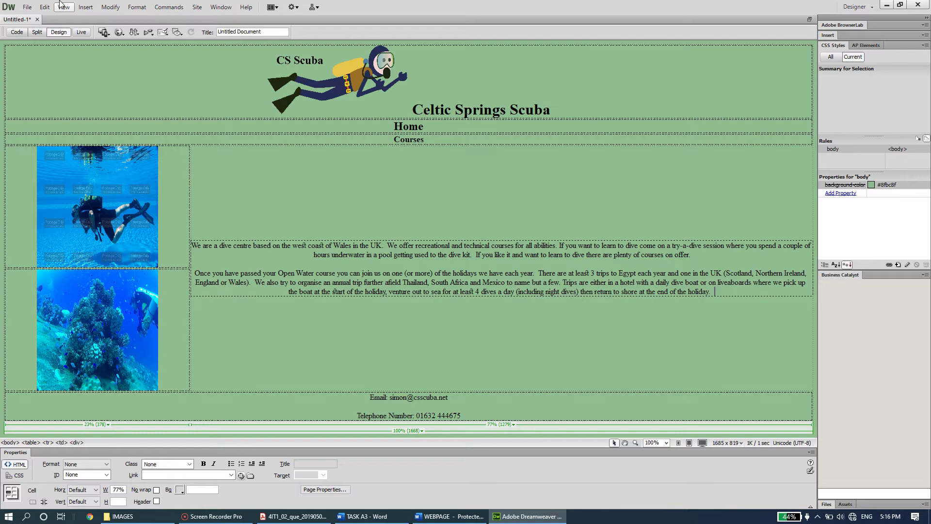
drag(222, 244, 727, 302)
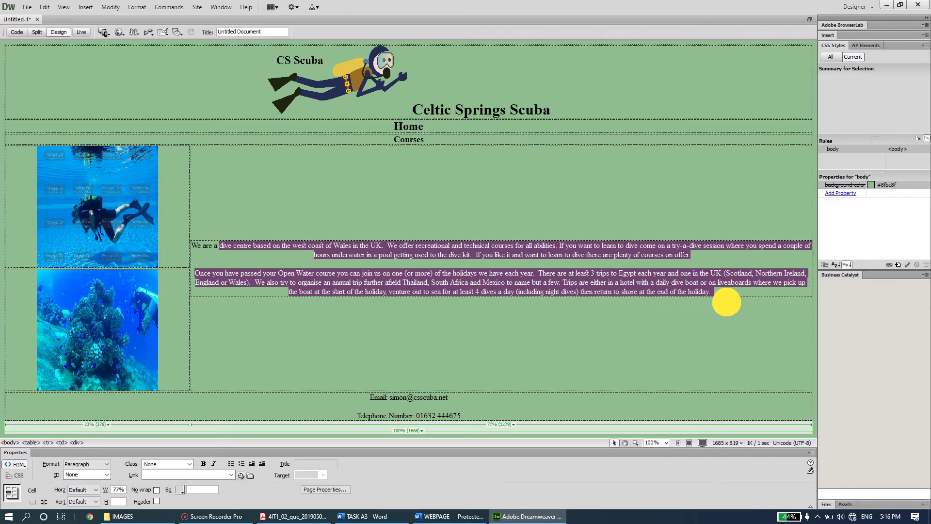
click(677, 285)
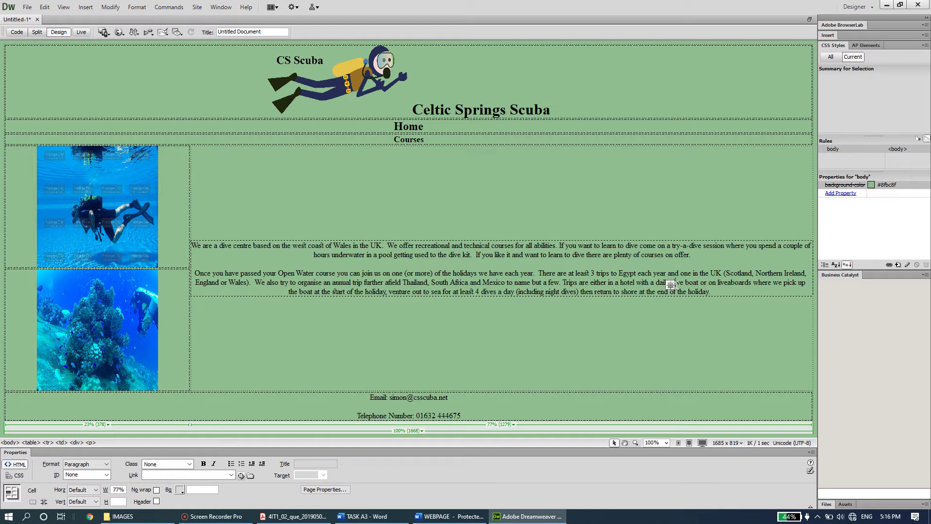
click(286, 241)
right_click(286, 241)
- Create a new CSS class style named midnightblue from the intro text's context menu
click(456, 327)
right_click(455, 326)
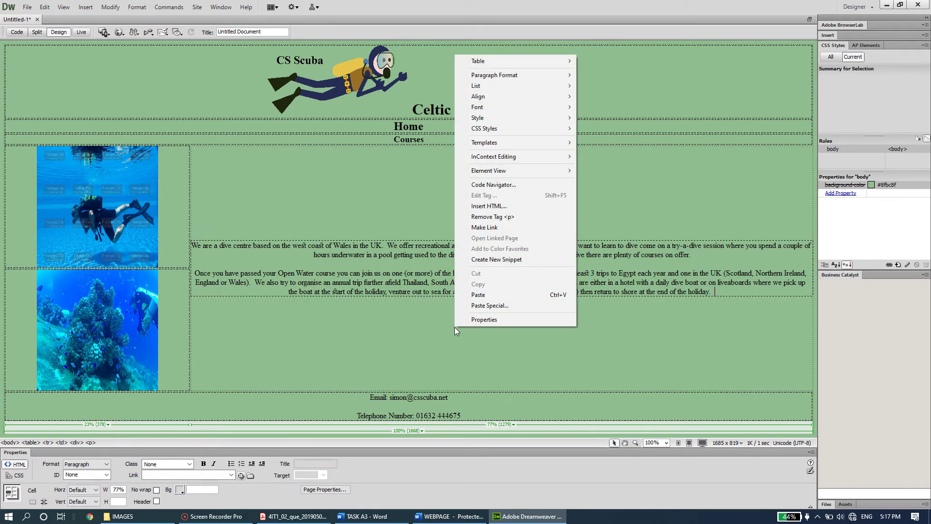
mouse_move(475, 131)
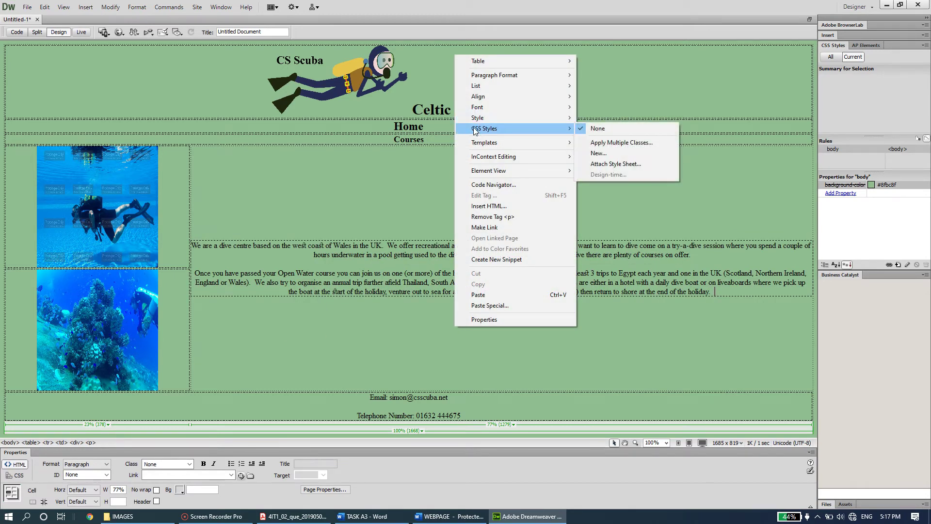
click(605, 153)
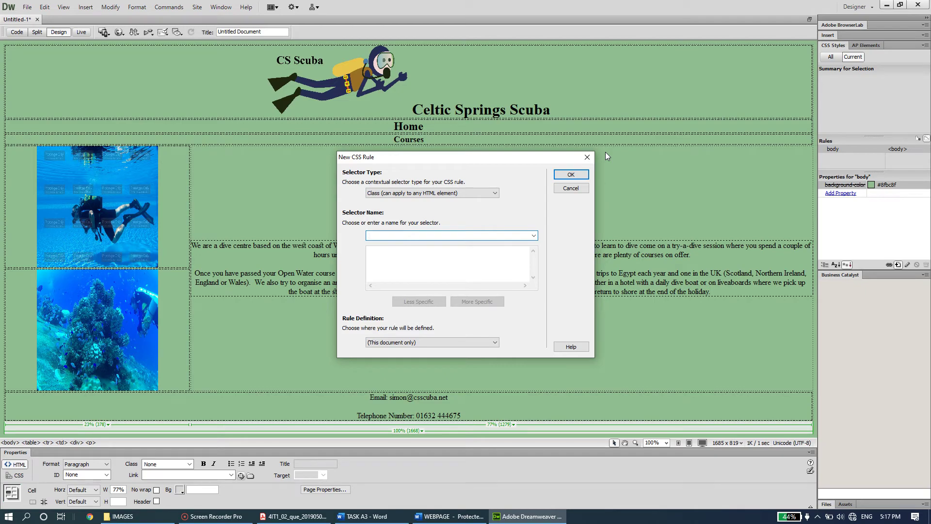
key(alt+Tab)
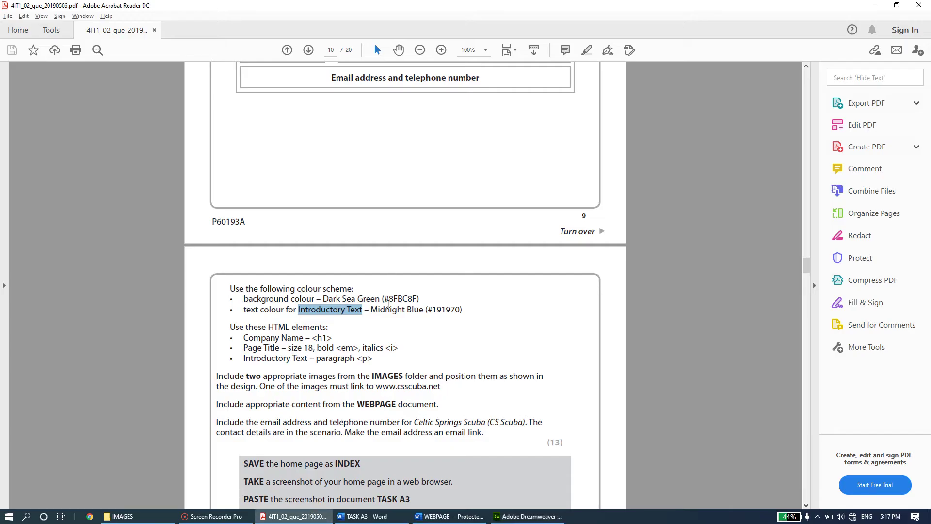
key(alt+Tab)
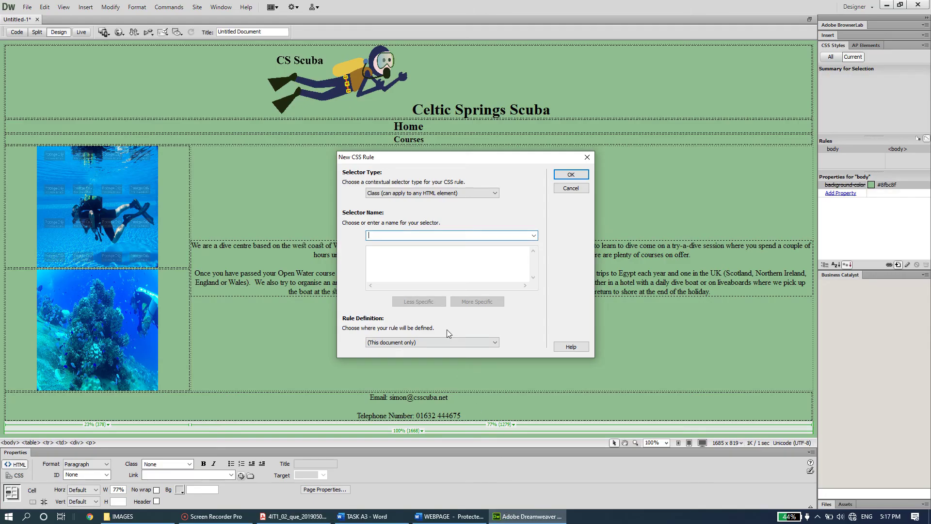
text(midnightblue)
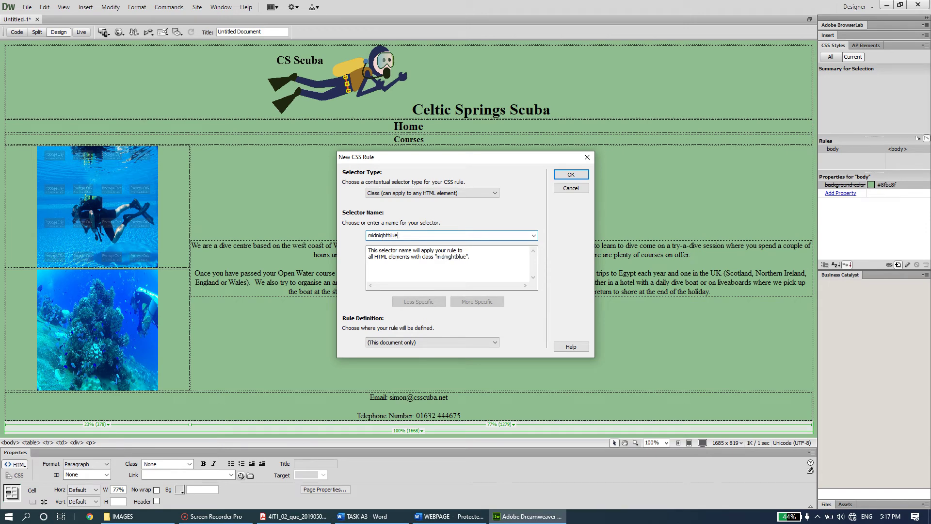
click(563, 176)
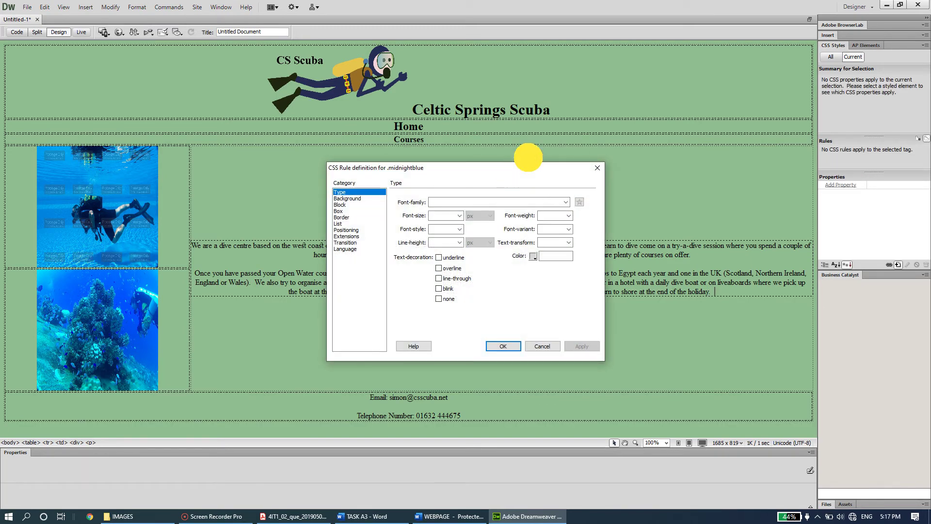
- Enter Midnight Blue #191970 as the midnightblue rule's text colour
drag(522, 168, 585, 113)
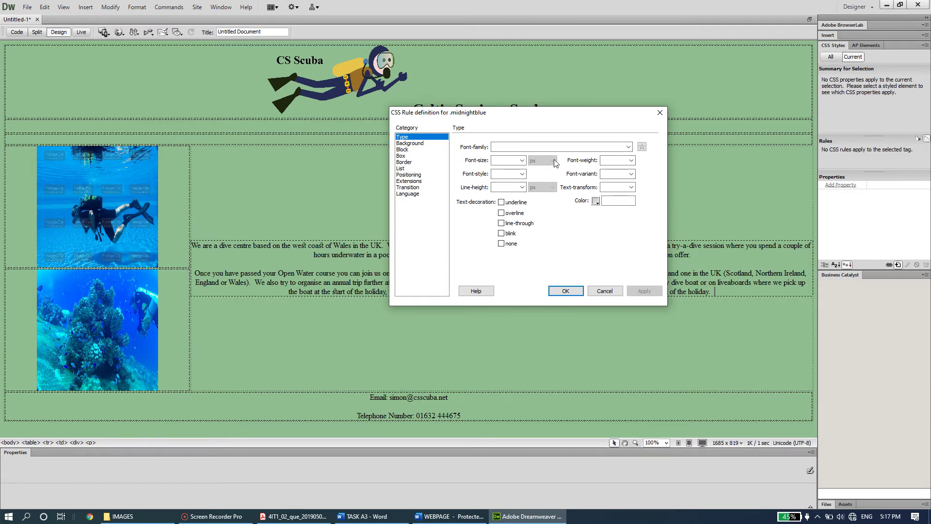
click(596, 201)
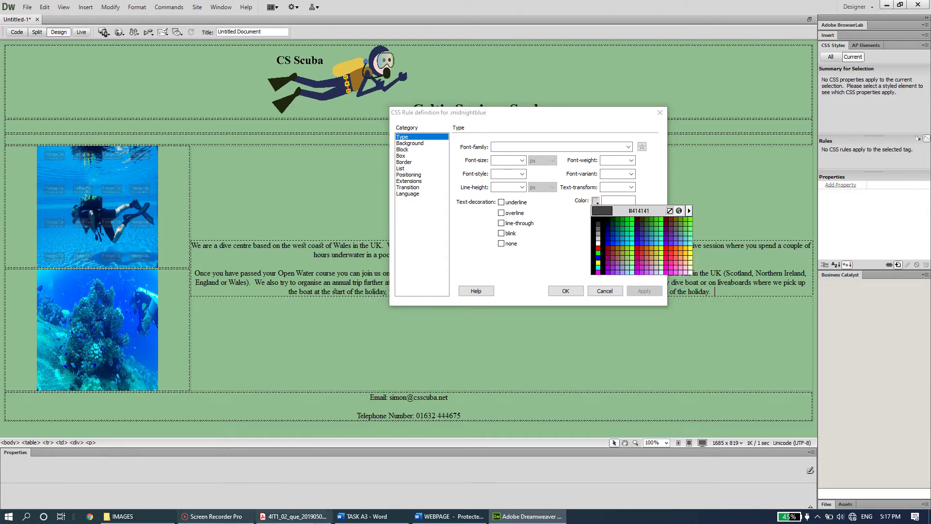
click(293, 516)
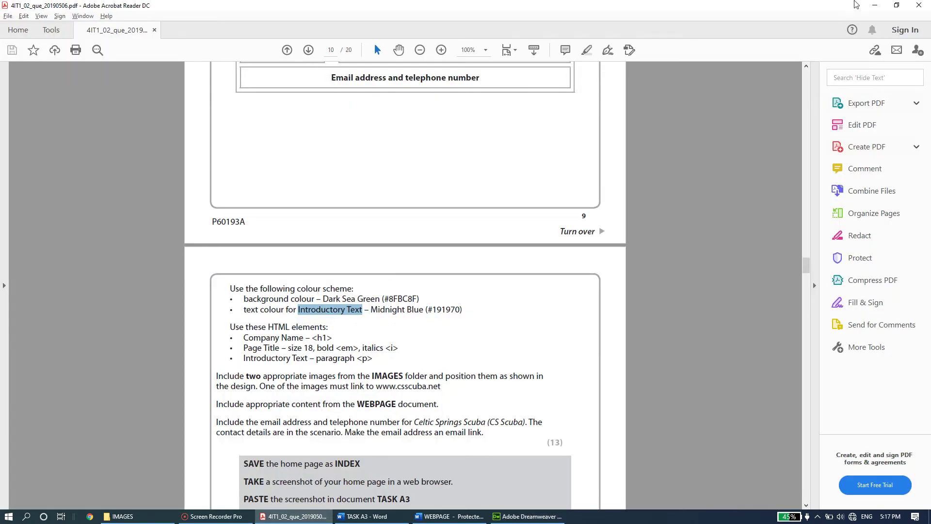
click(875, 5)
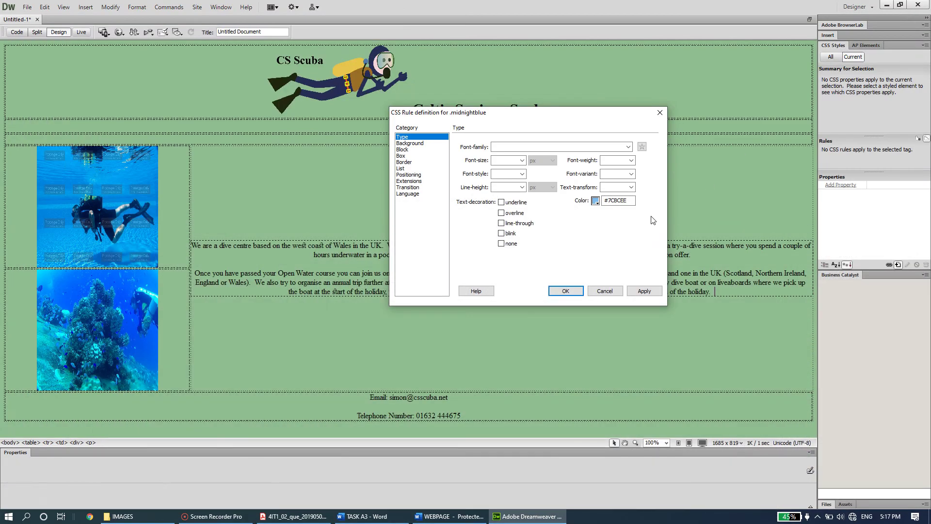
double_click(628, 199)
text(#191970)
- Save the #191970 rule and apply the midnightblue class to the introductory paragraphs
click(563, 291)
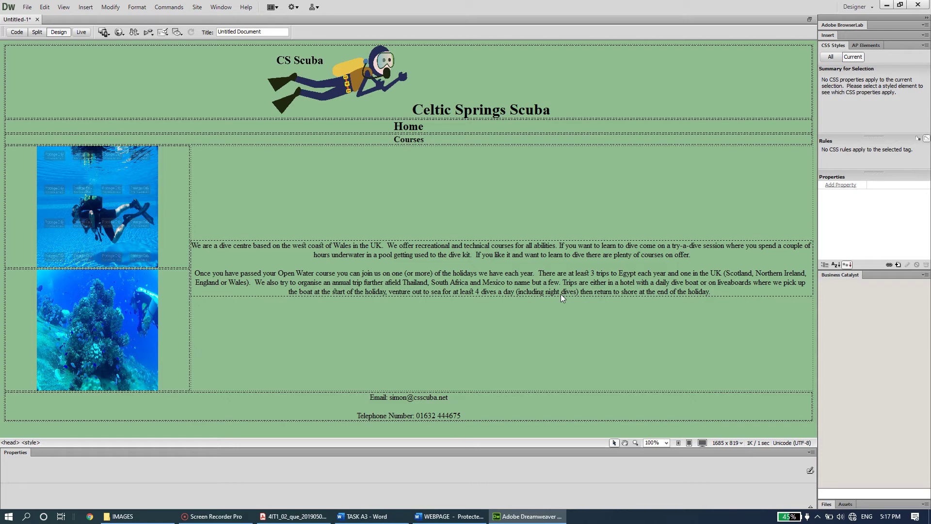
drag(193, 246, 733, 295)
right_click(481, 275)
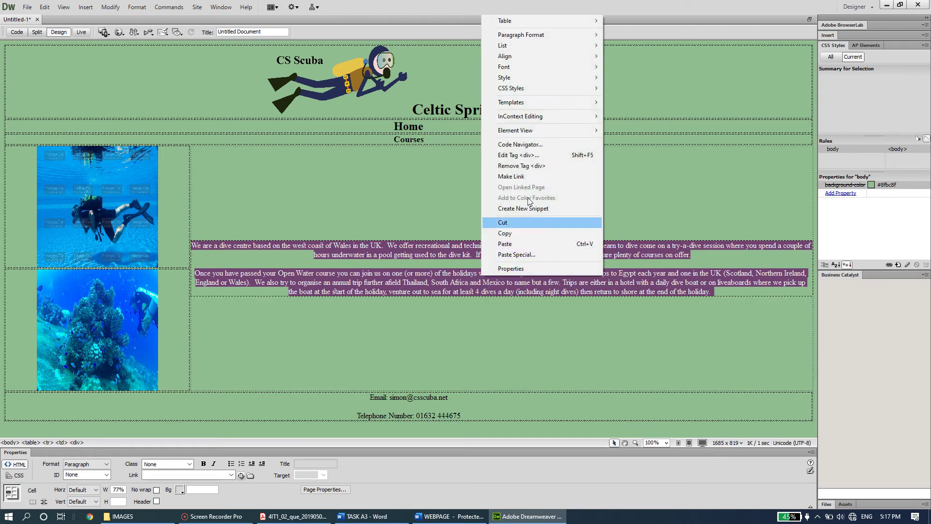
mouse_move(527, 92)
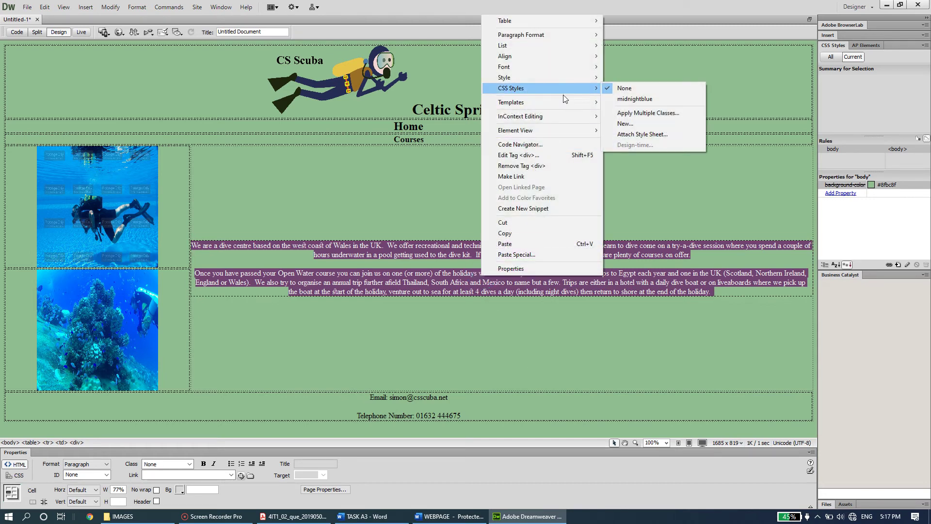
click(617, 100)
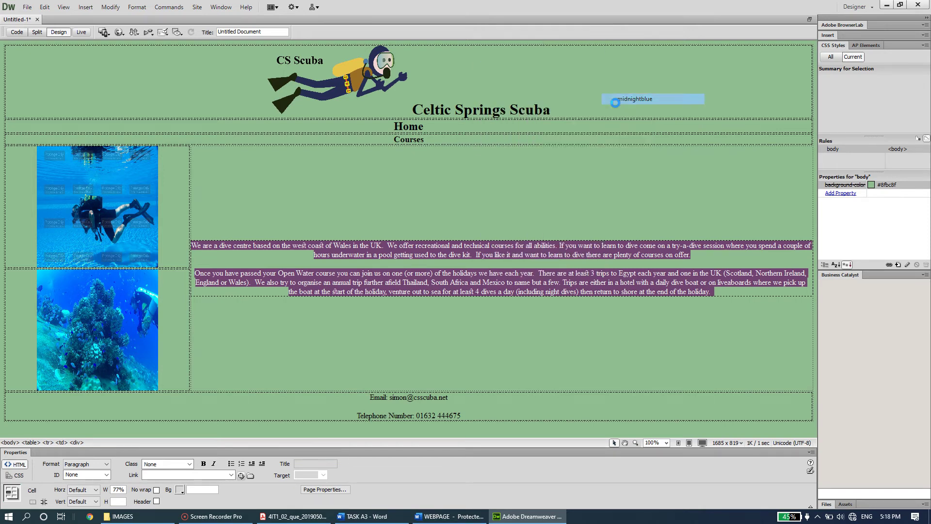
click(579, 312)
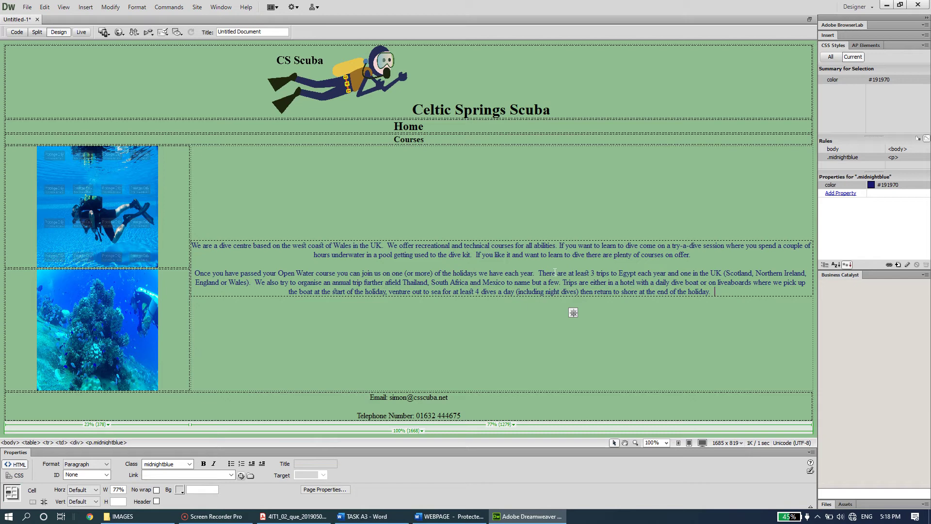
- Check the blue text across both paragraphs, then bring up the task brief PDF
drag(410, 255, 421, 290)
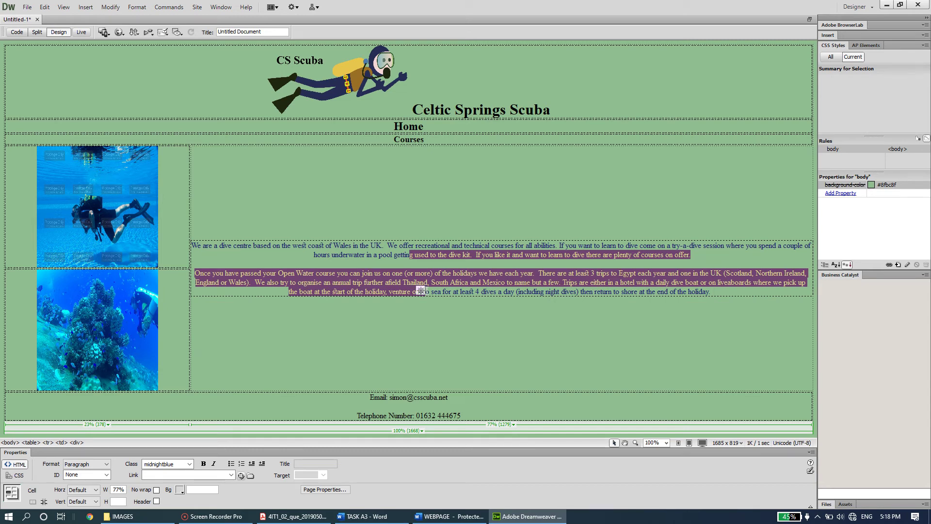
click(111, 6)
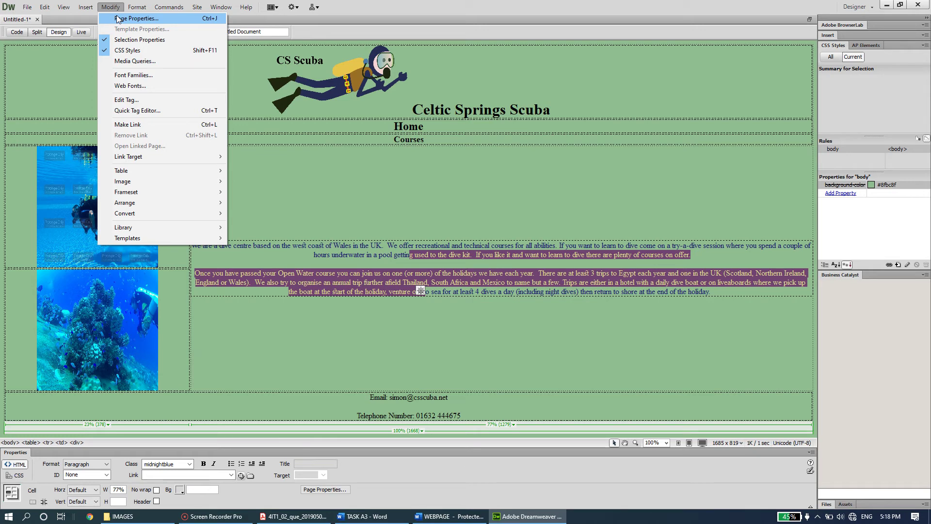
click(456, 283)
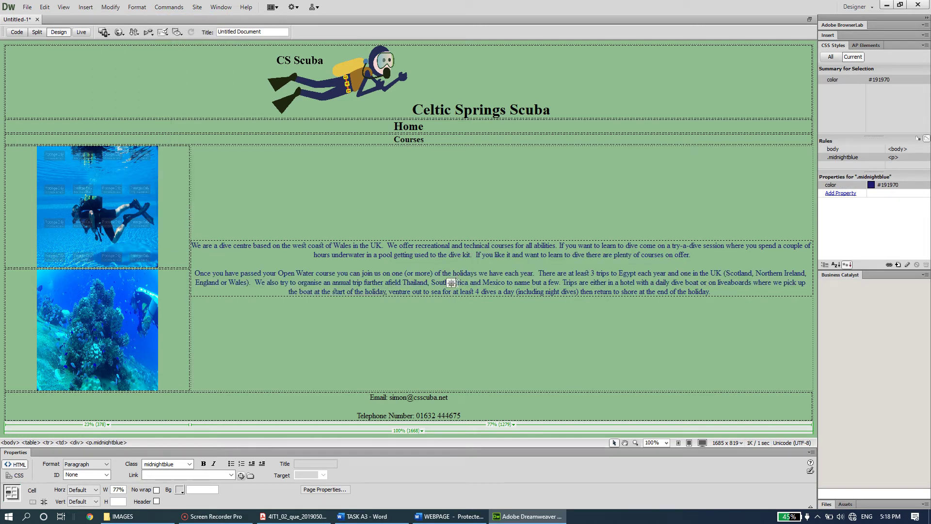
click(296, 516)
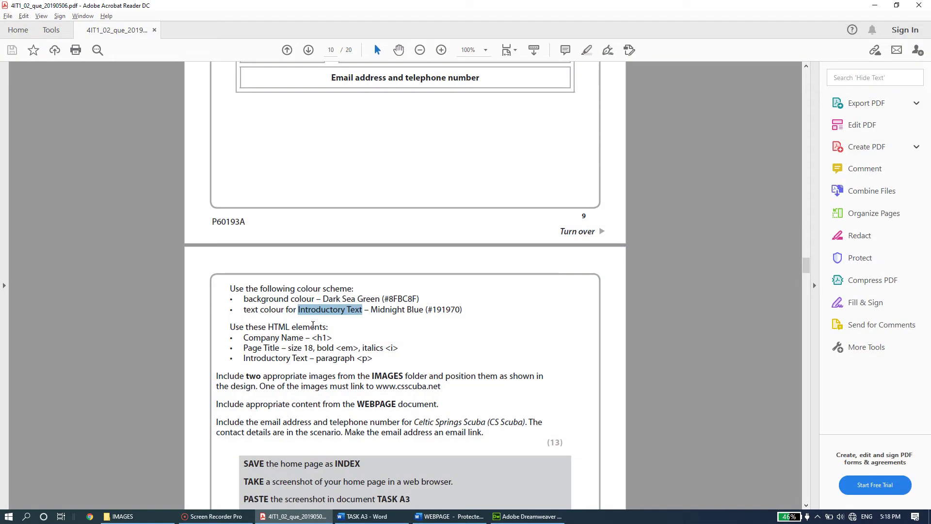
- Review the brief's HTML elements list, the Company Name h1 rule and the Page Title line
scroll(313, 324, down, 2)
click(255, 280)
drag(255, 280, 305, 292)
click(290, 290)
drag(319, 293, 328, 293)
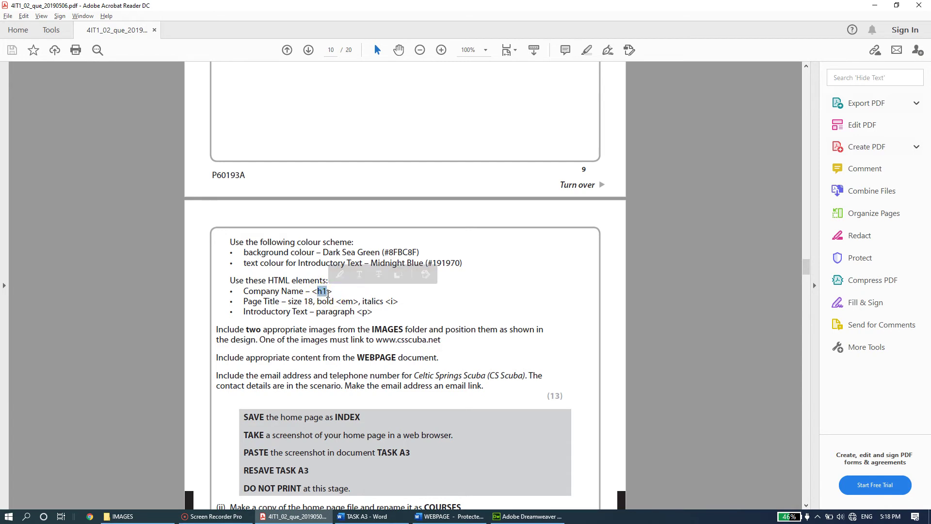
drag(244, 301, 287, 303)
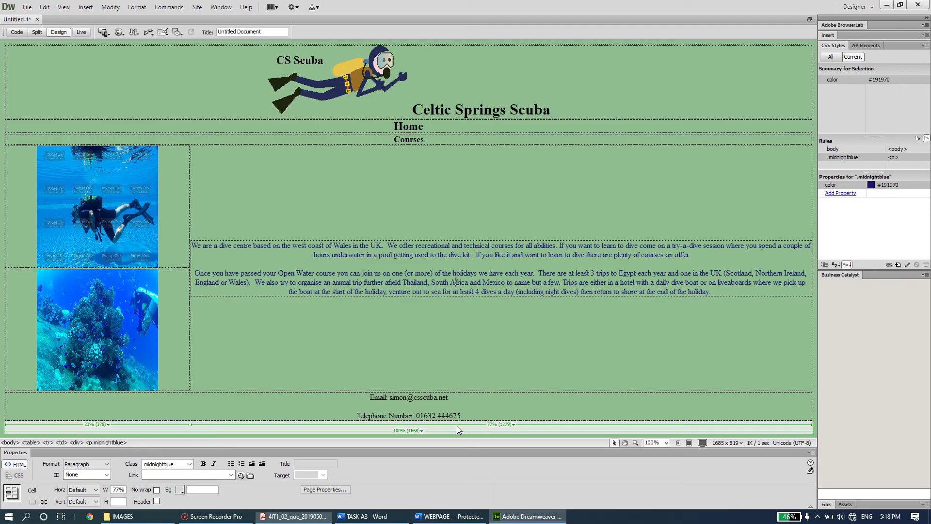
- Select the Home heading and confirm the brief's bold requirement for the Page Title
click(528, 516)
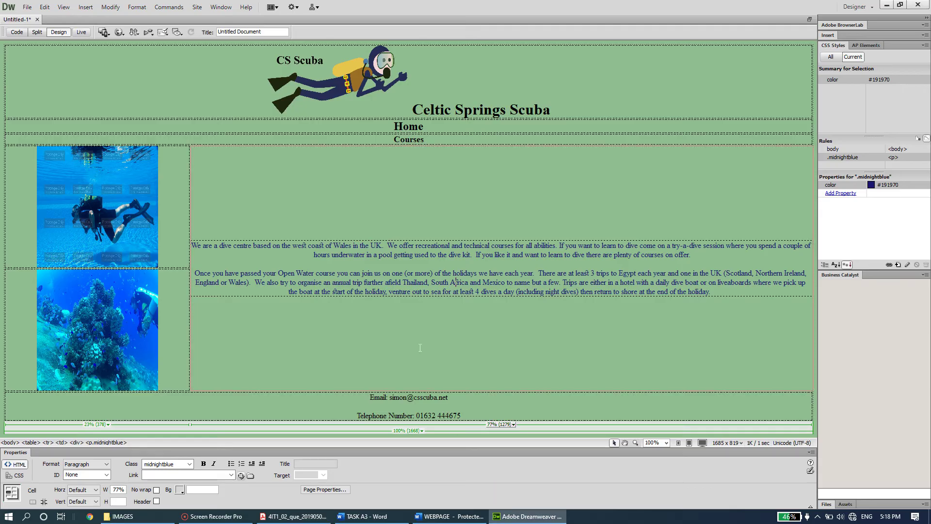
double_click(423, 128)
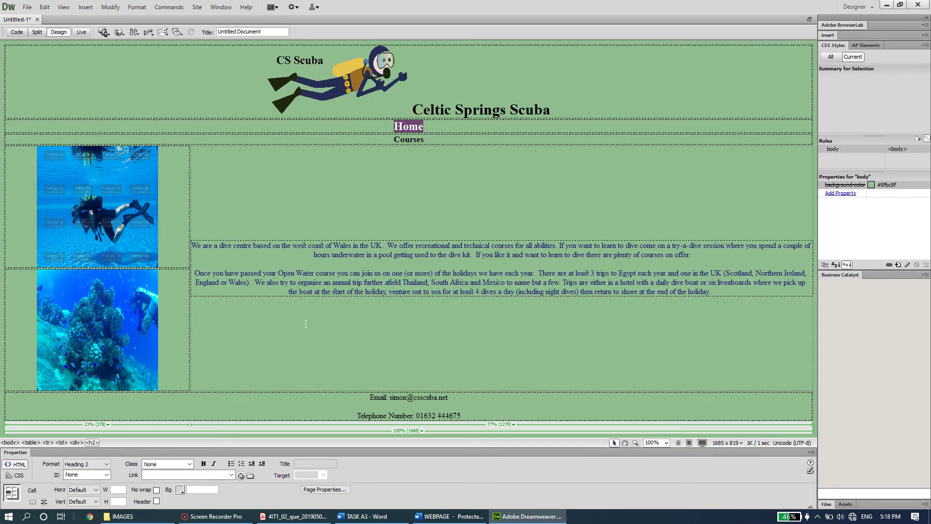
click(294, 516)
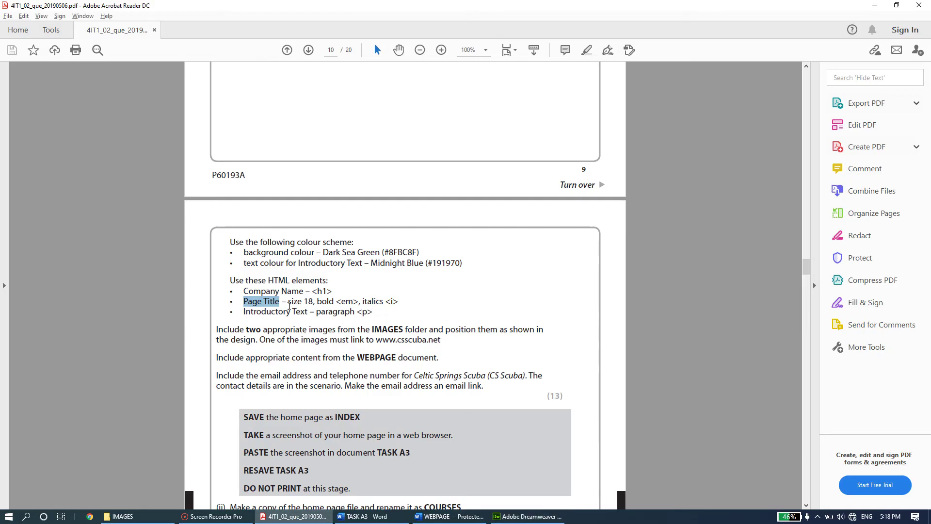
drag(326, 301, 385, 301)
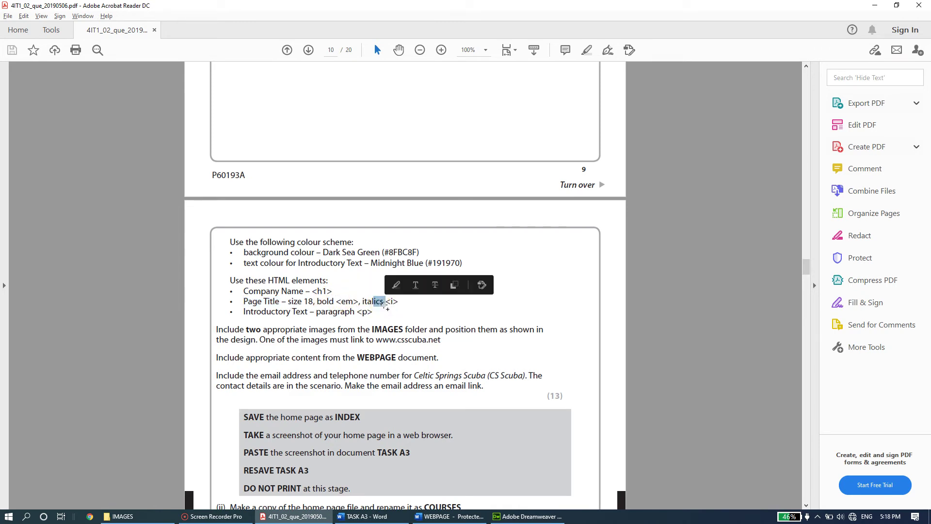
click(528, 516)
right_click(409, 127)
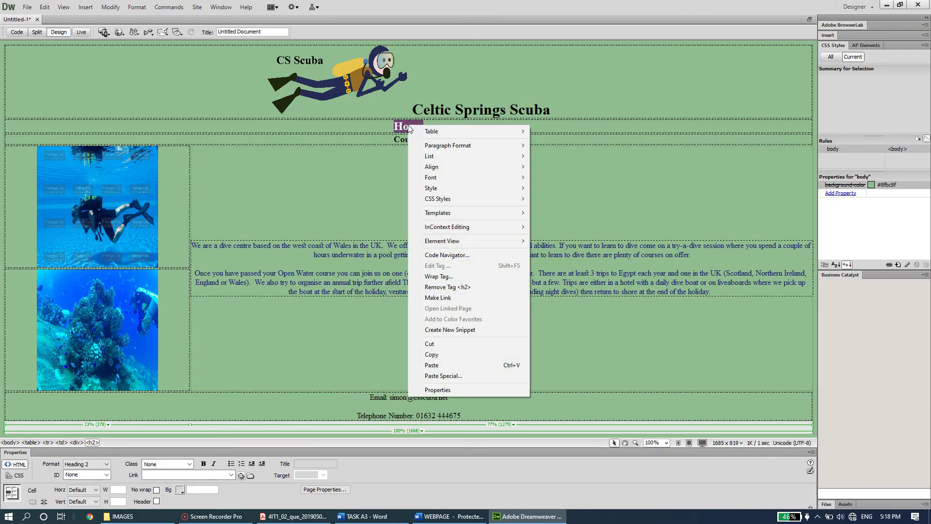
- Apply the Bold and Italic styles to the Home heading
mouse_move(439, 188)
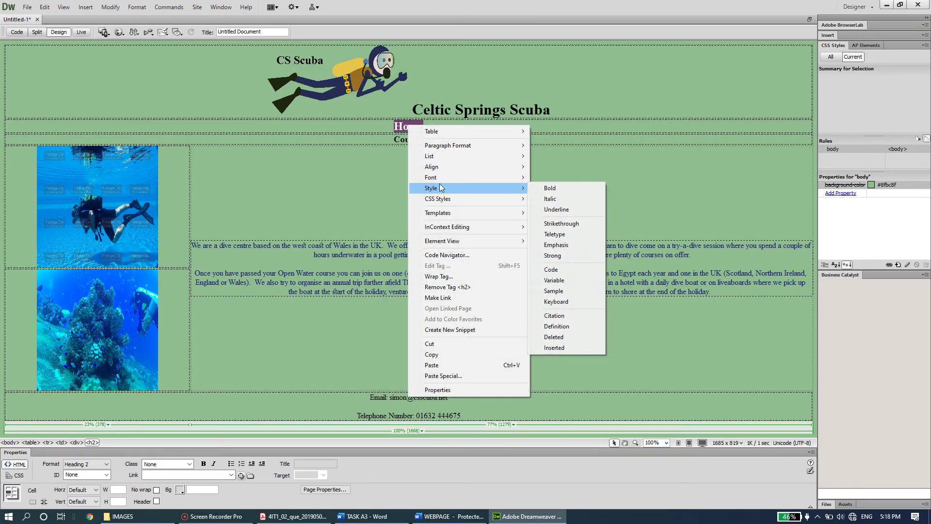
click(553, 188)
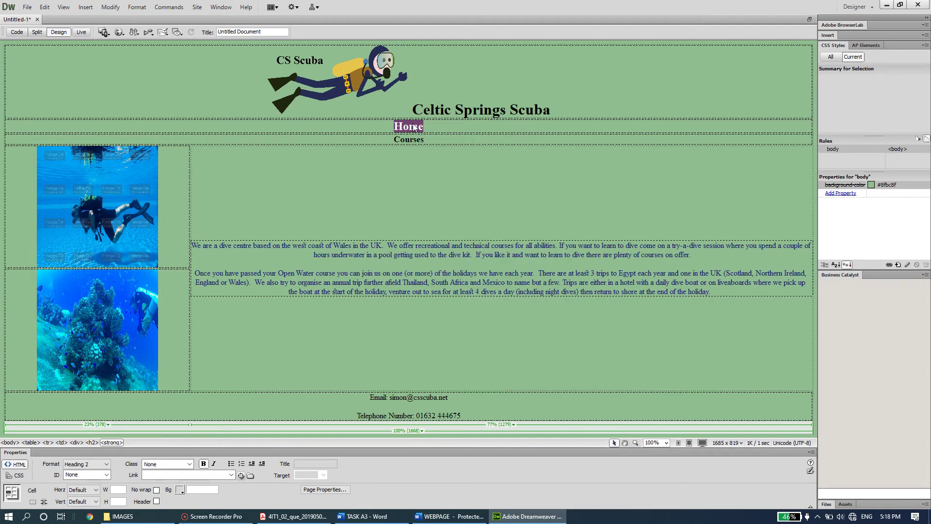
right_click(415, 127)
mouse_move(439, 187)
click(559, 198)
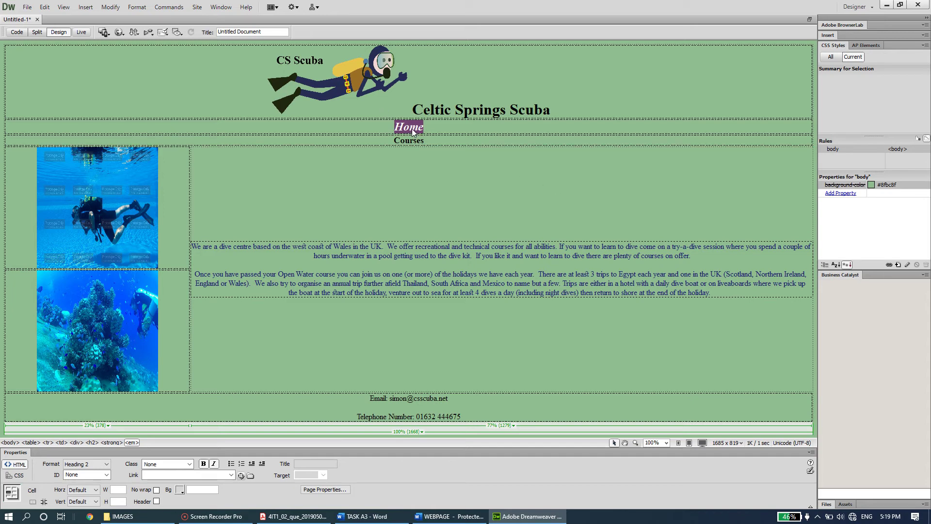
right_click(412, 130)
- Create a size18 CSS class with an 18 px font size
mouse_move(442, 207)
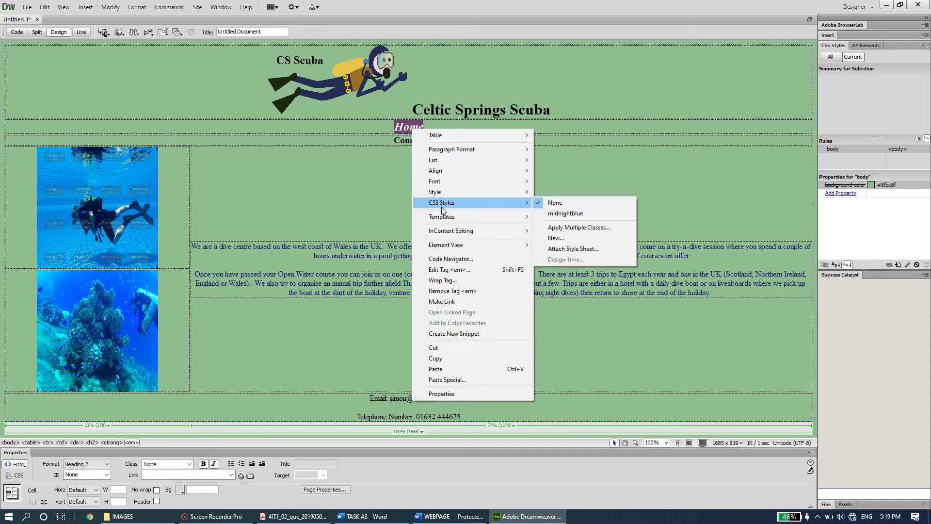
click(568, 240)
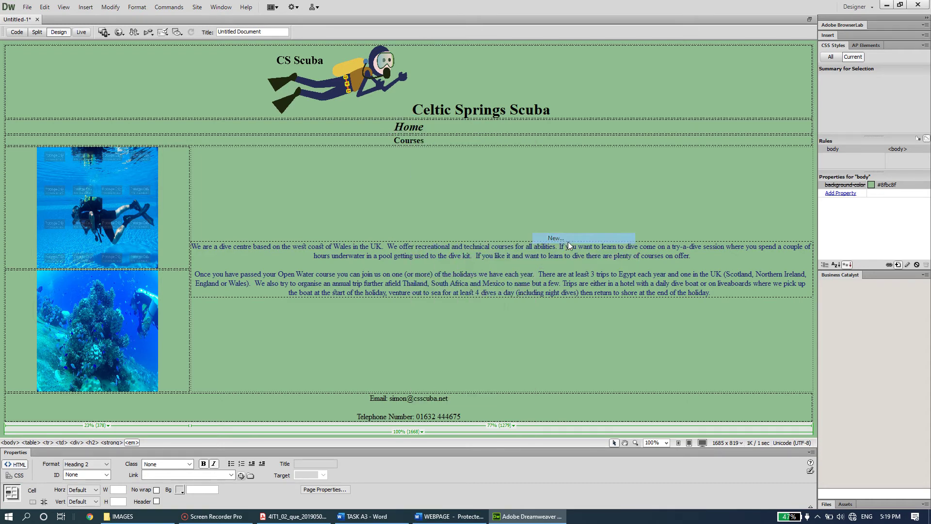
text(size18)
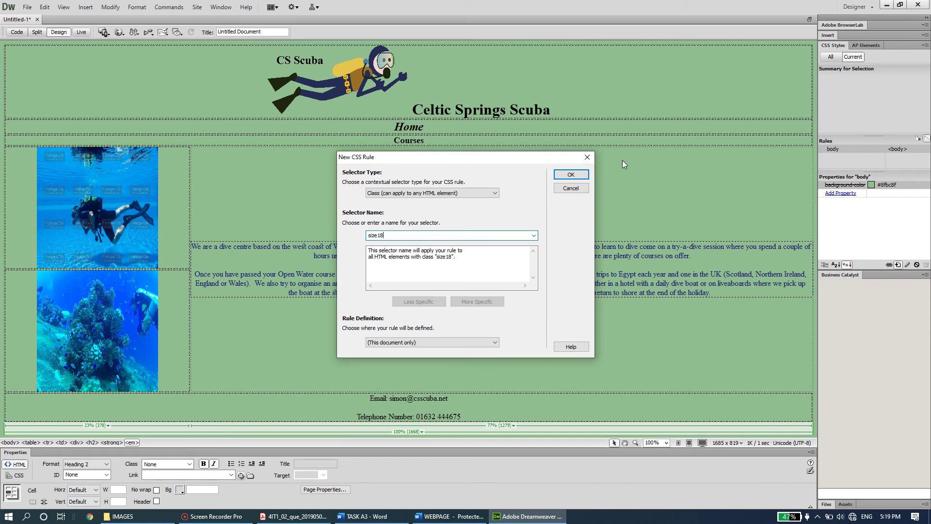
click(587, 173)
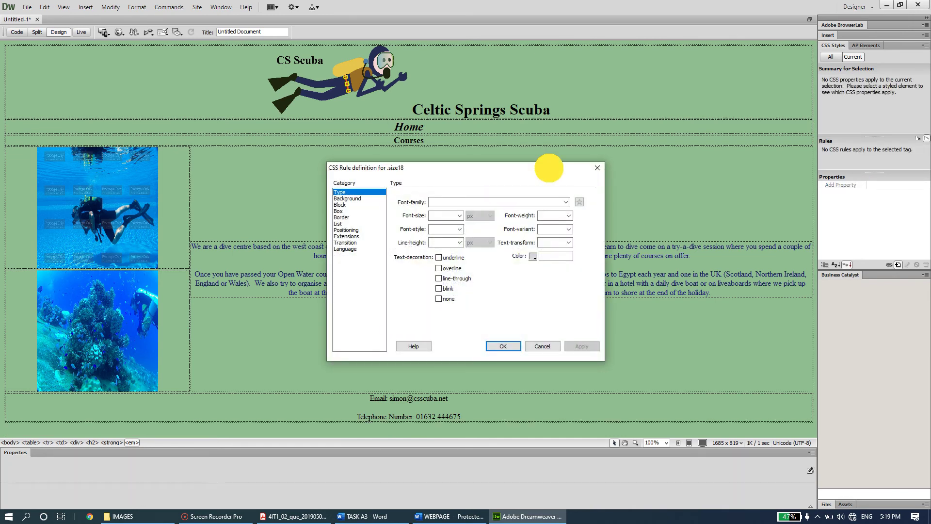
drag(549, 168, 640, 203)
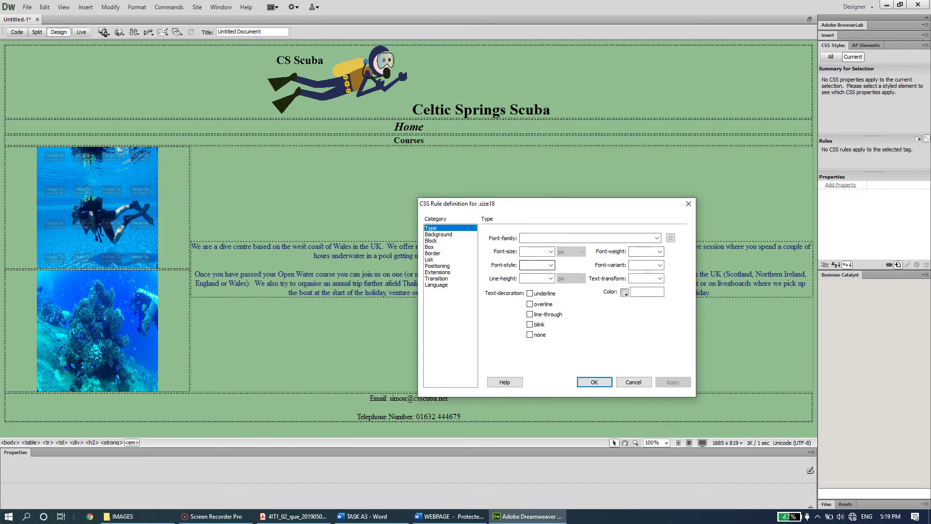
click(534, 252)
text(18)
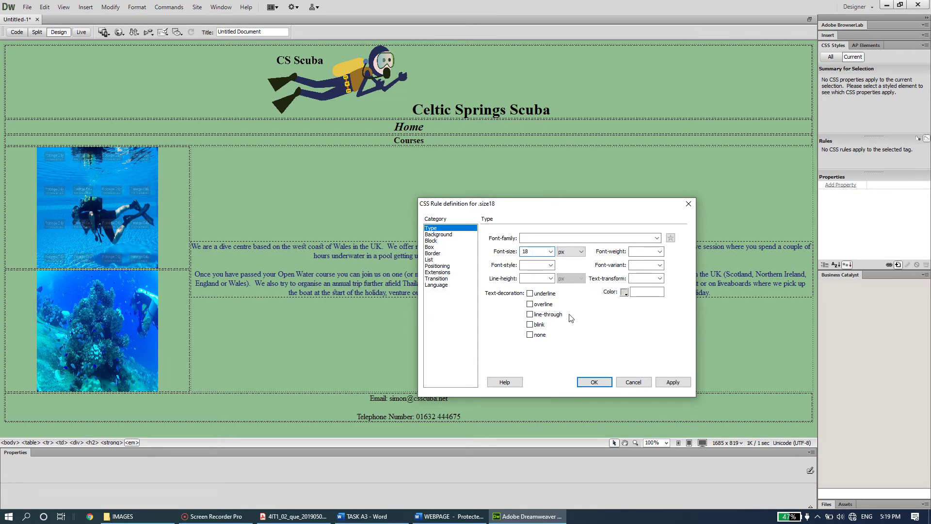
click(603, 381)
- Apply the size18 class to the Home heading
drag(393, 128, 430, 134)
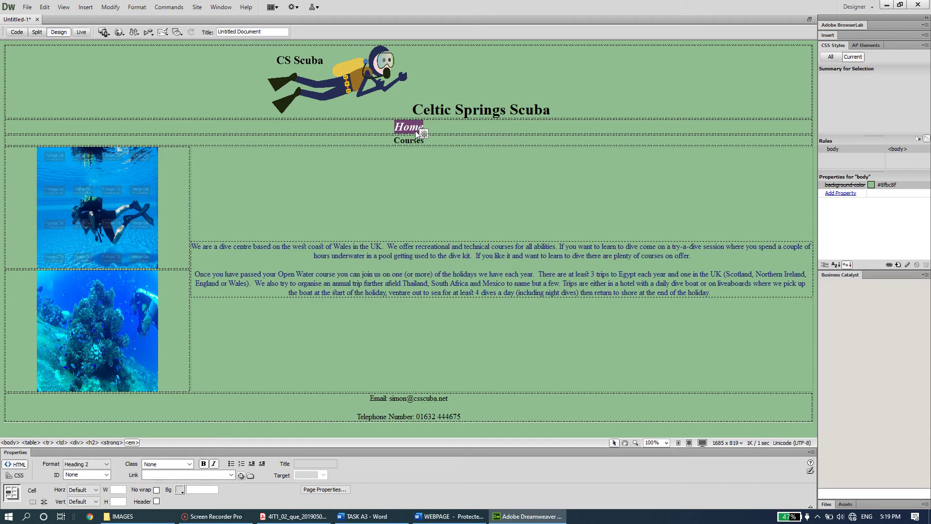
right_click(415, 130)
mouse_move(477, 203)
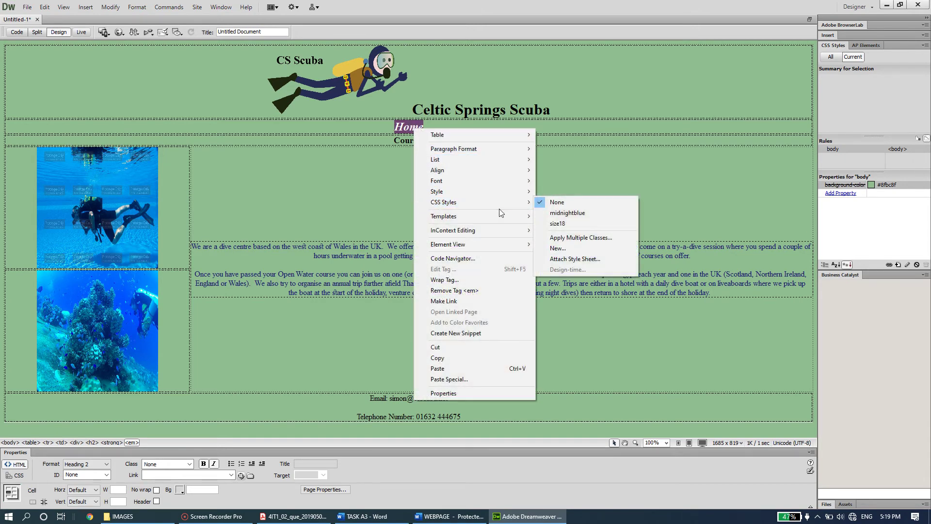
click(582, 224)
click(397, 125)
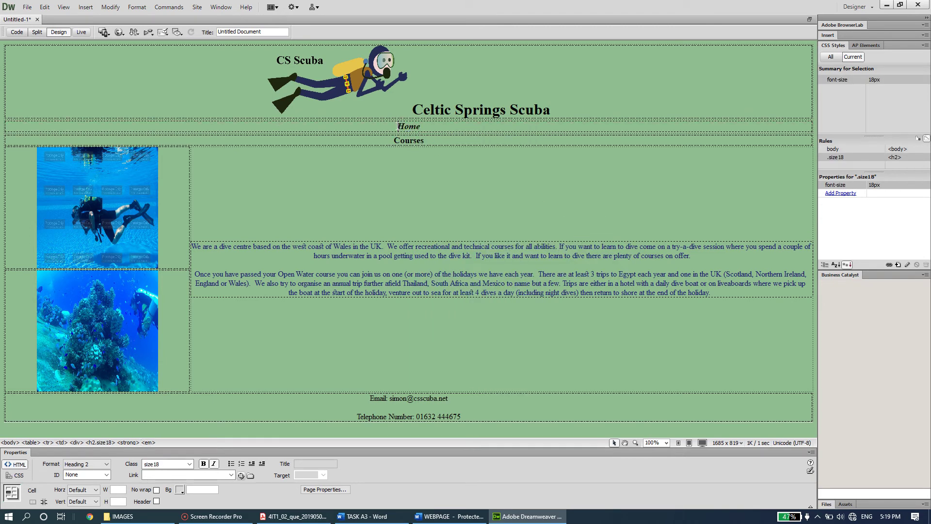
click(392, 126)
- Check the Introductory Text requirement and format the intro text as Paragraph
click(293, 516)
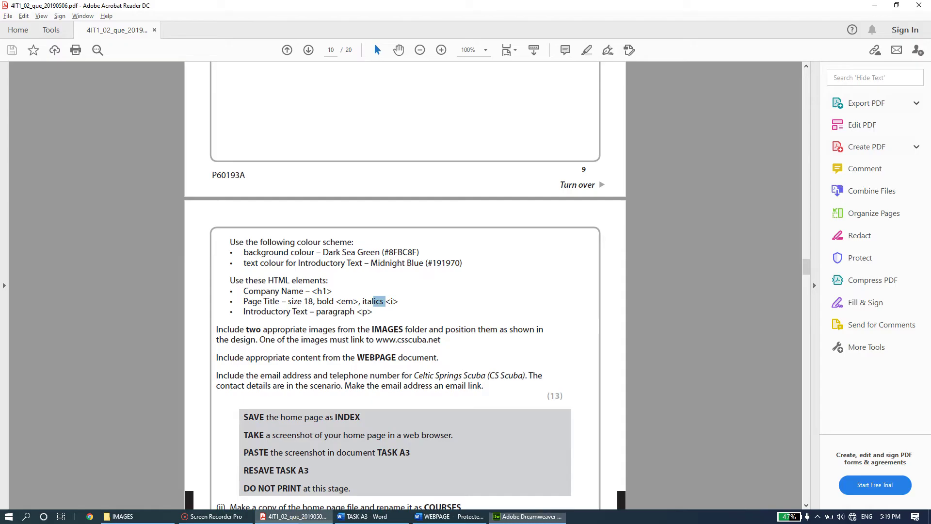
drag(244, 312, 354, 311)
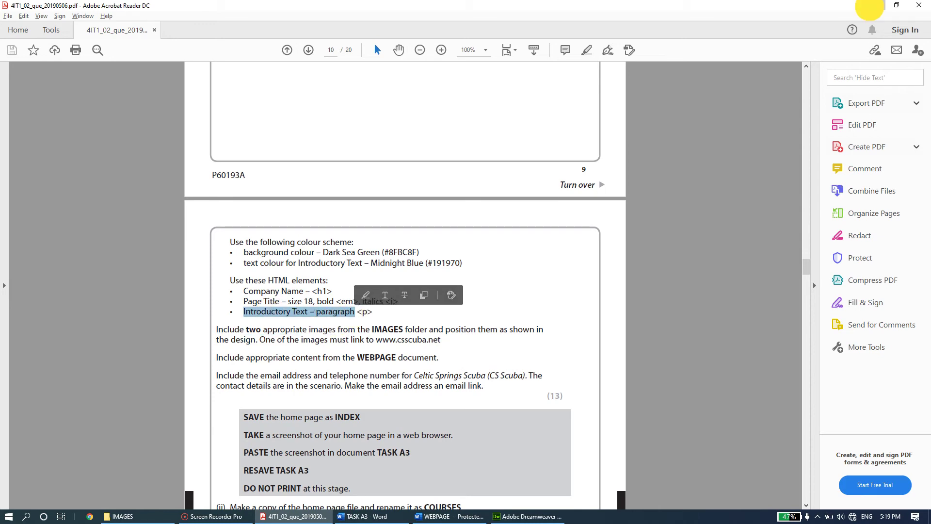
click(872, 7)
drag(382, 256, 509, 301)
right_click(500, 294)
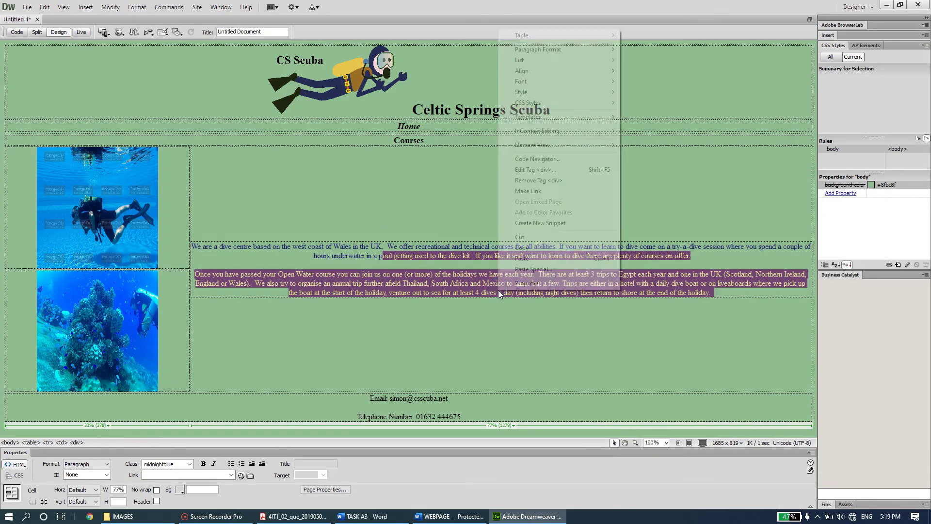
mouse_move(596, 57)
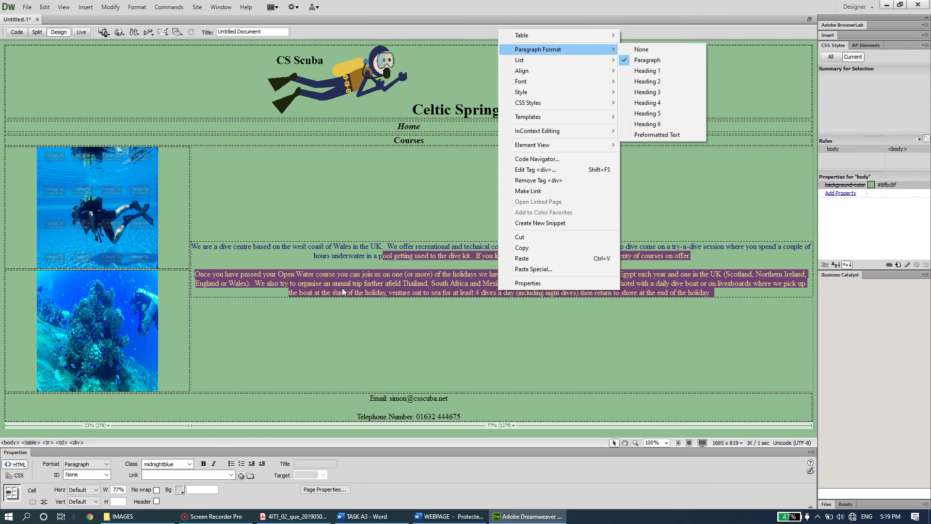
click(647, 59)
click(294, 516)
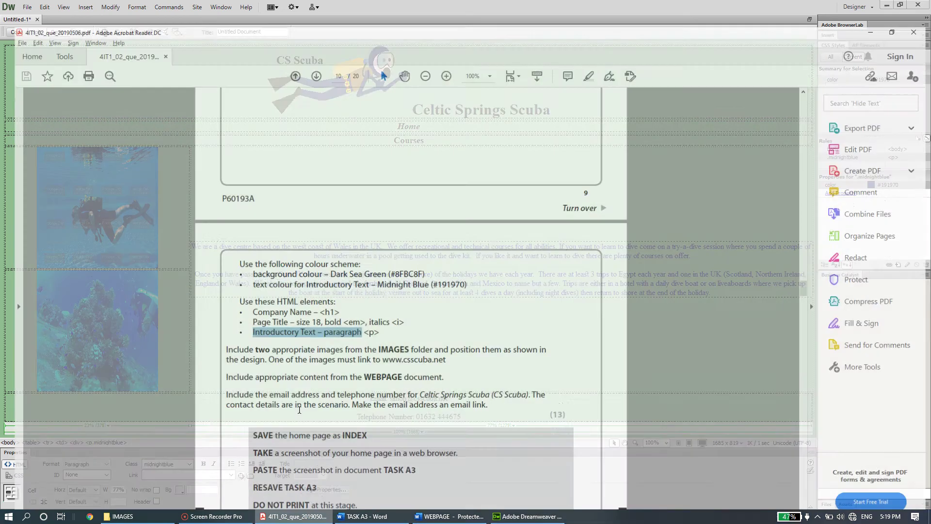
drag(246, 217, 545, 217)
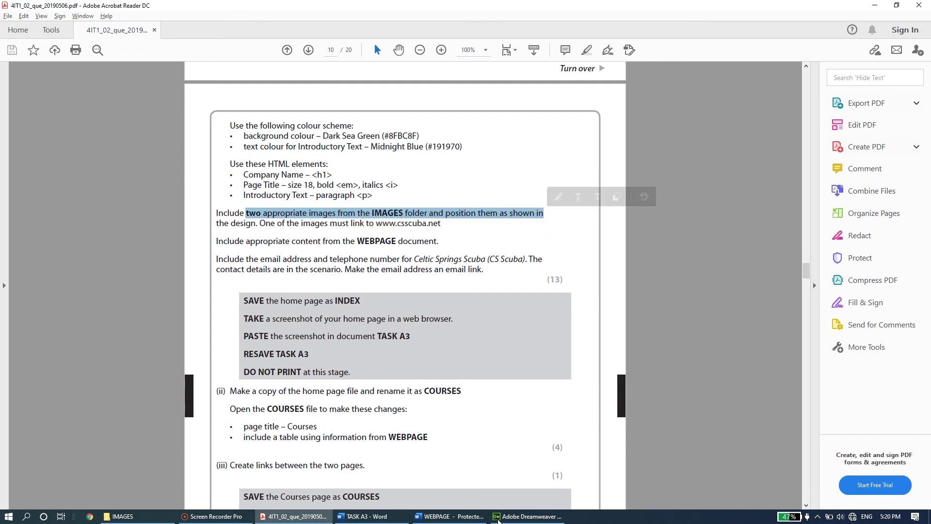
click(527, 516)
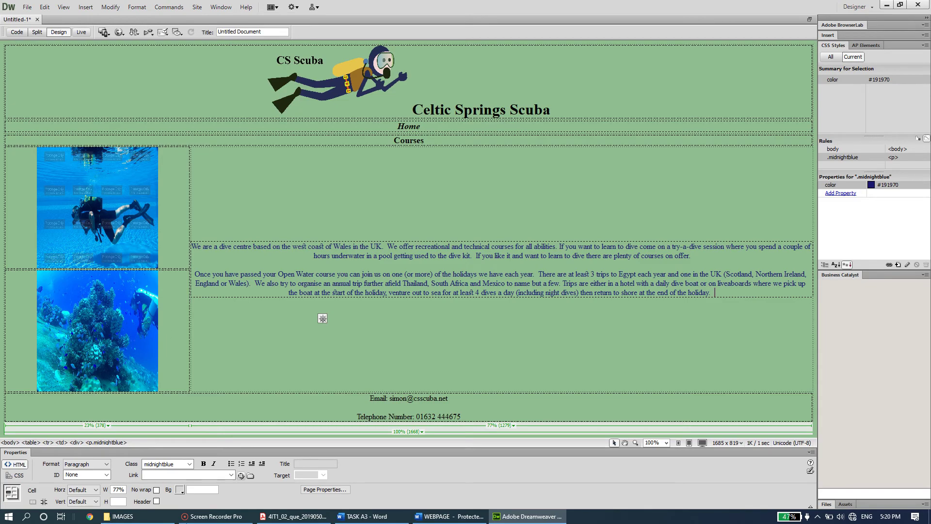
click(214, 516)
click(303, 519)
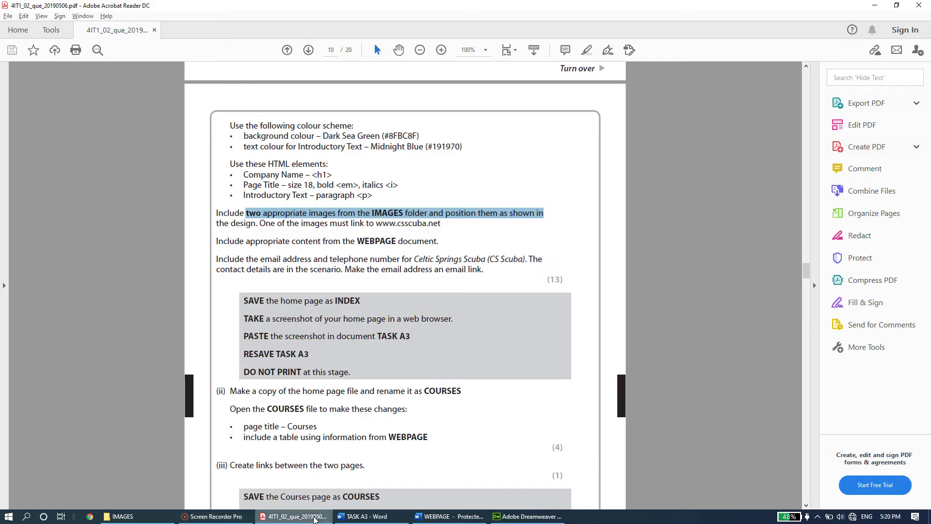
drag(275, 225, 426, 229)
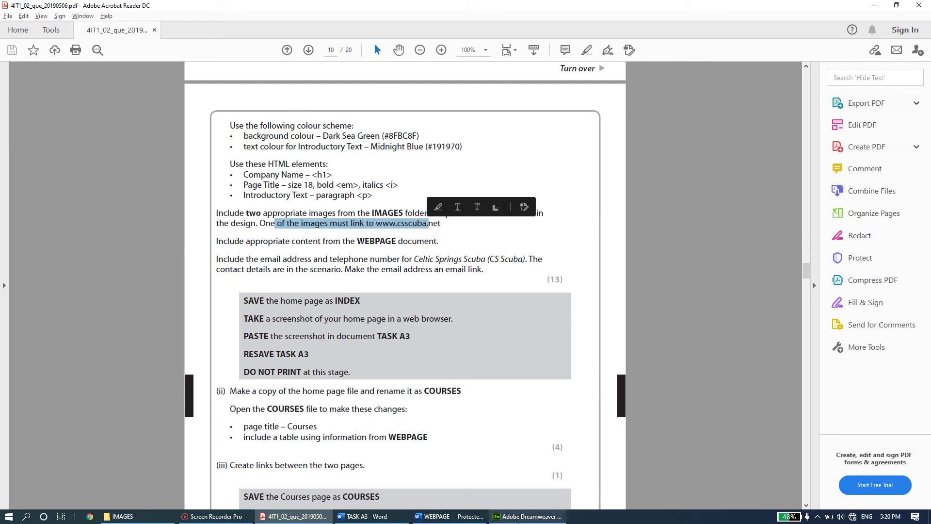
click(529, 517)
click(87, 198)
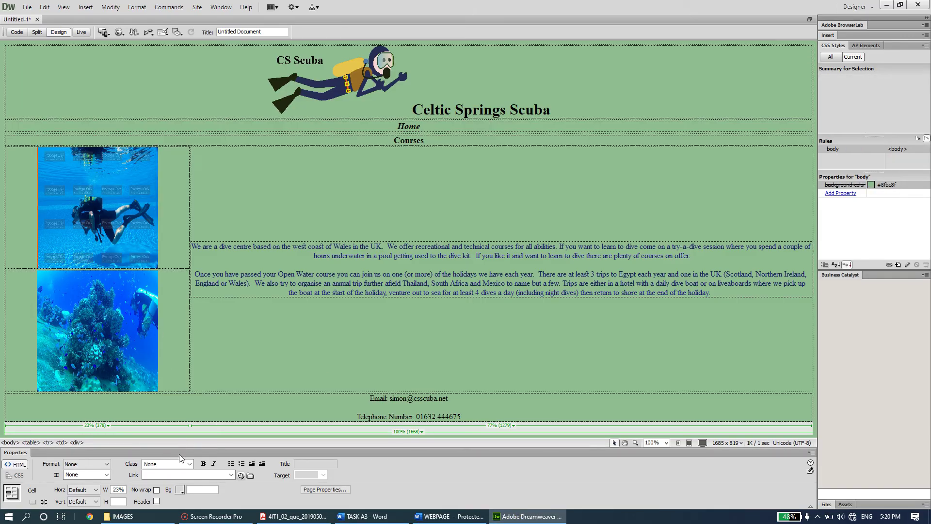
click(177, 475)
text(www.c)
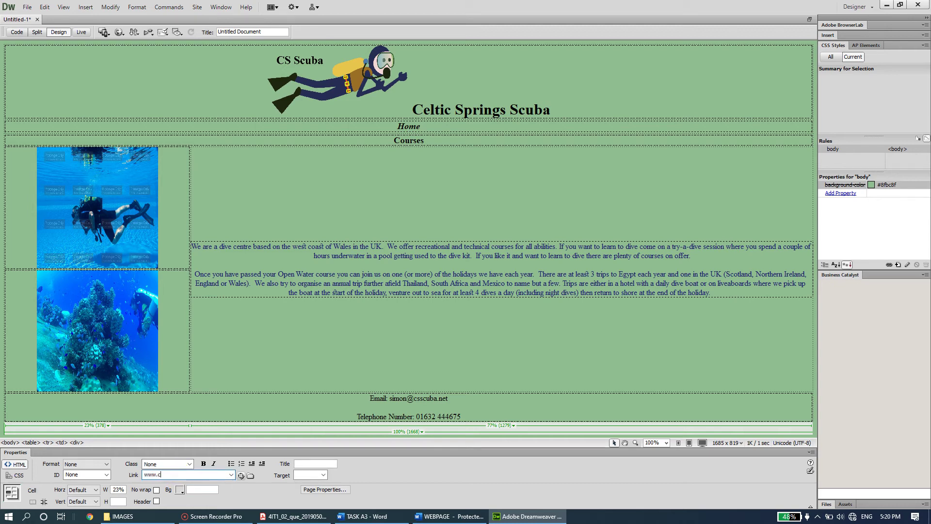
text(sscuba.net)
key(ctrl+a)
key(BackSpace)
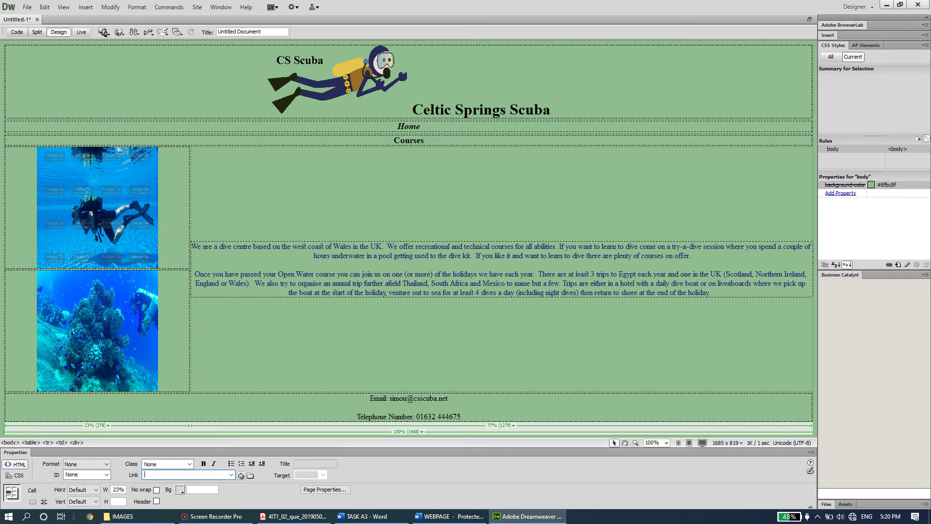
click(124, 217)
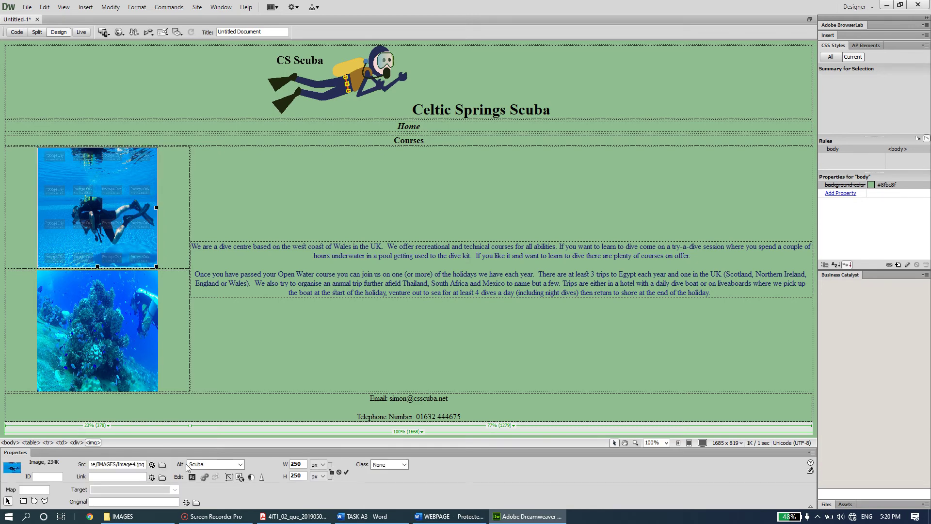
click(86, 352)
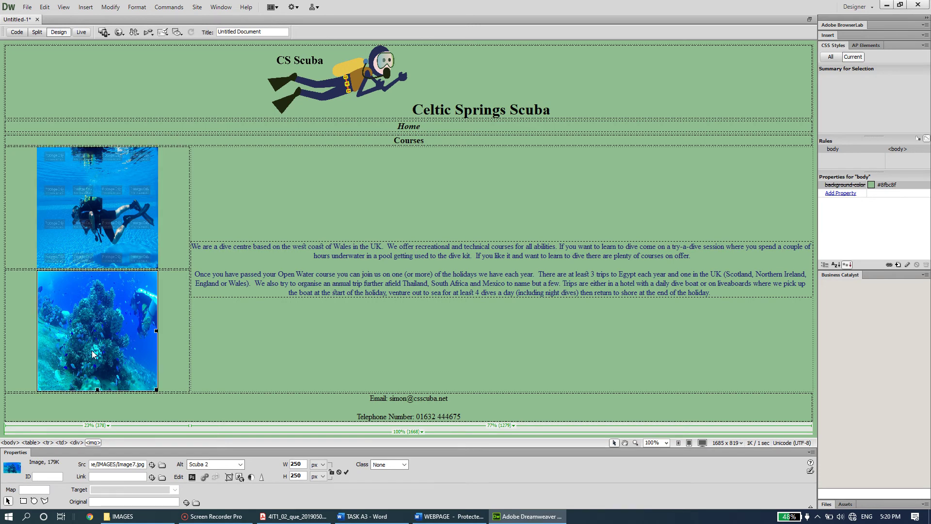
click(222, 357)
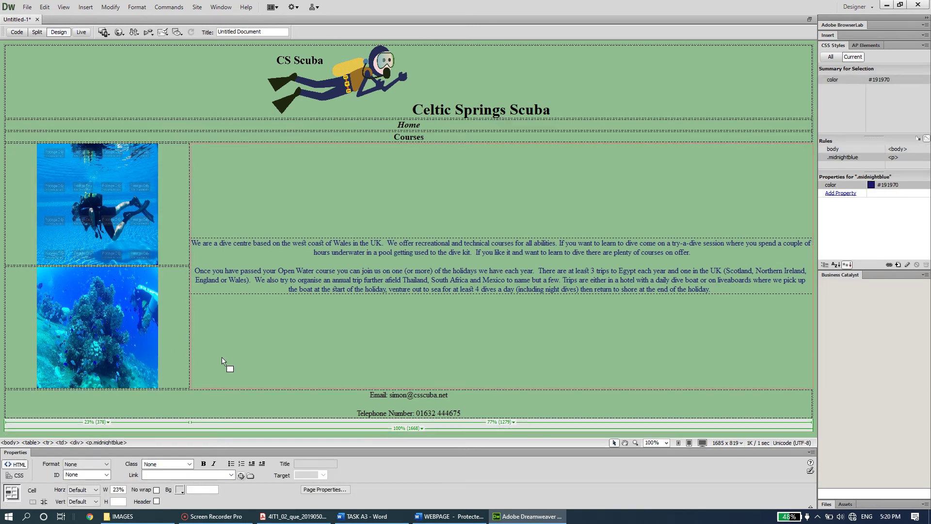
click(128, 243)
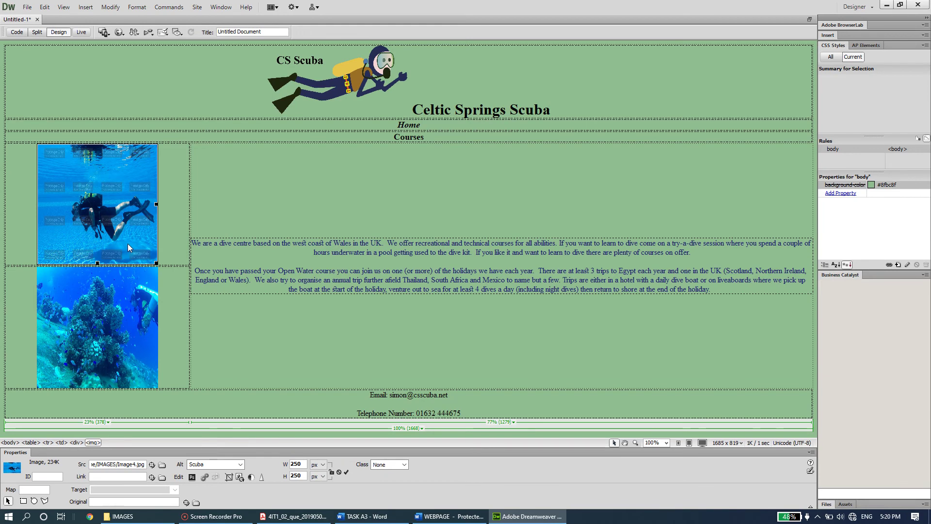
click(117, 476)
text(www.csscuba.net)
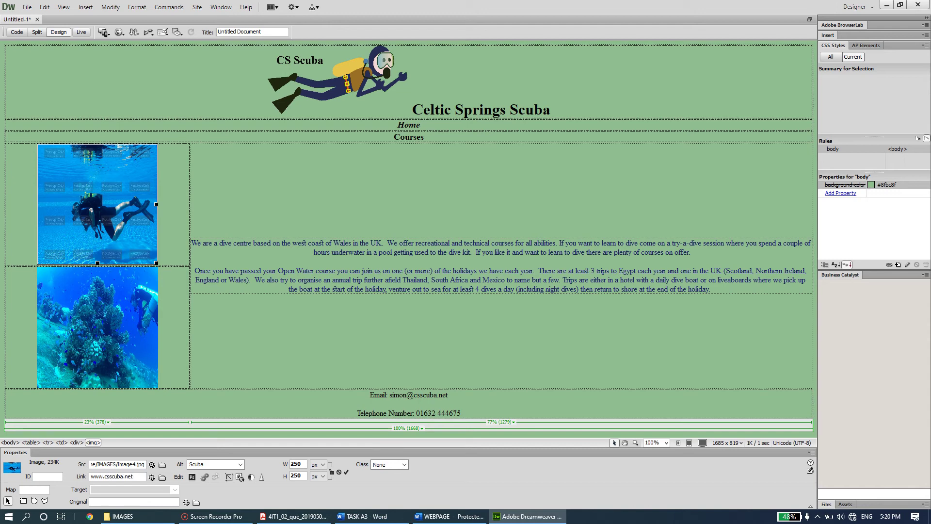
key(Return)
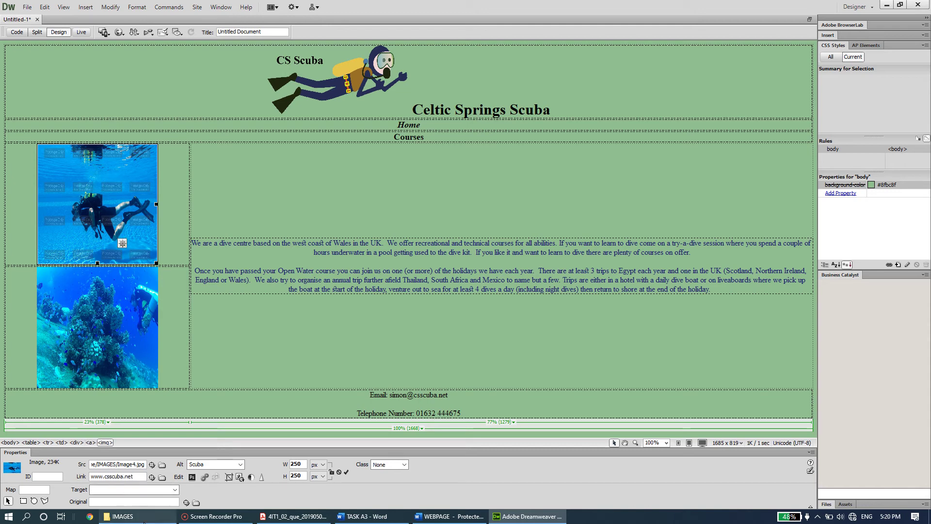
click(293, 516)
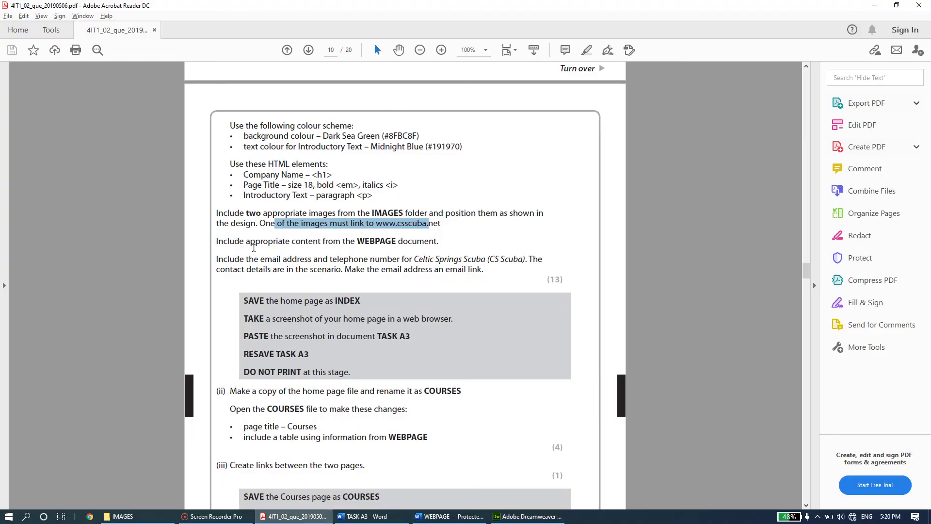
- Review the brief's WEBPAGE content, email and telephone, and email-link requirements
drag(246, 242, 641, 312)
click(528, 516)
click(294, 516)
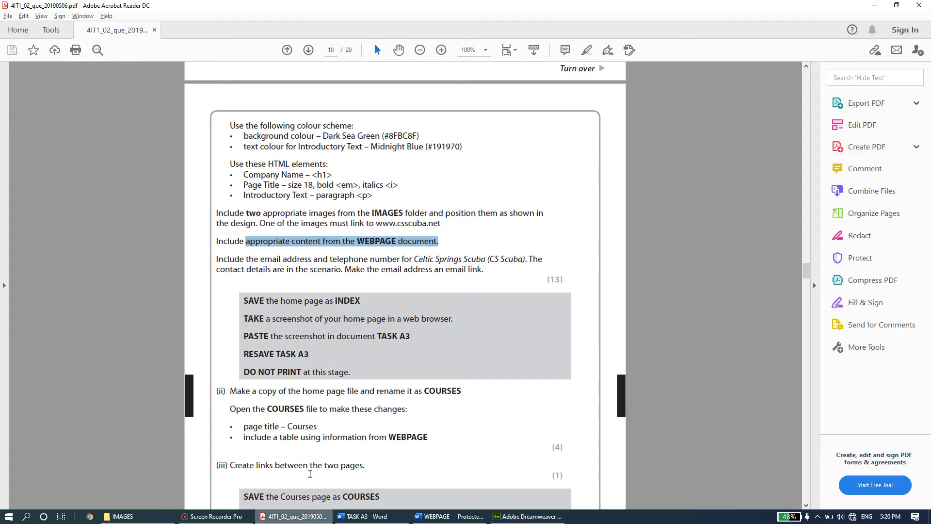
drag(247, 259, 529, 262)
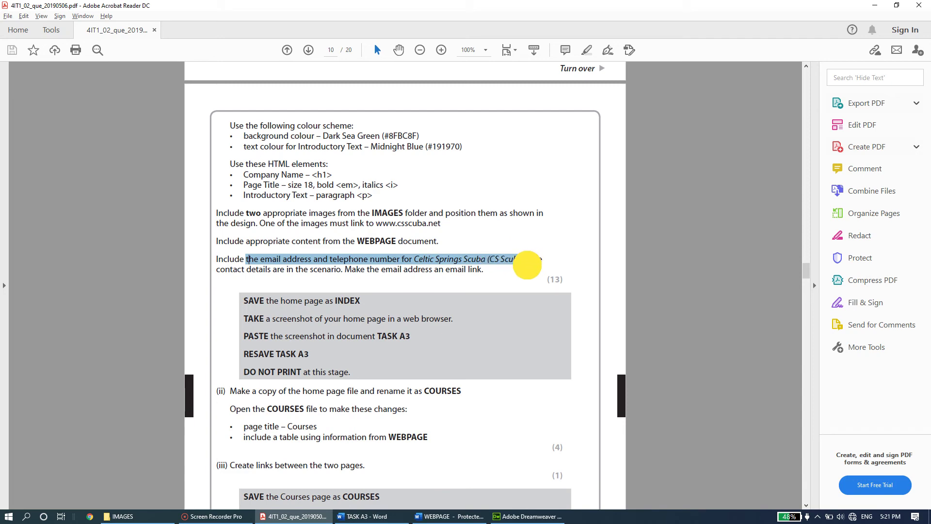
click(527, 516)
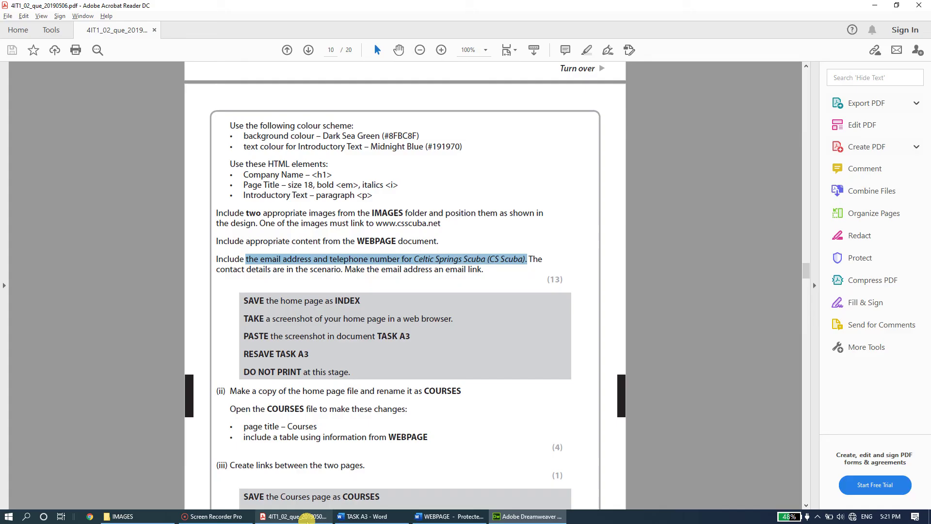
click(294, 516)
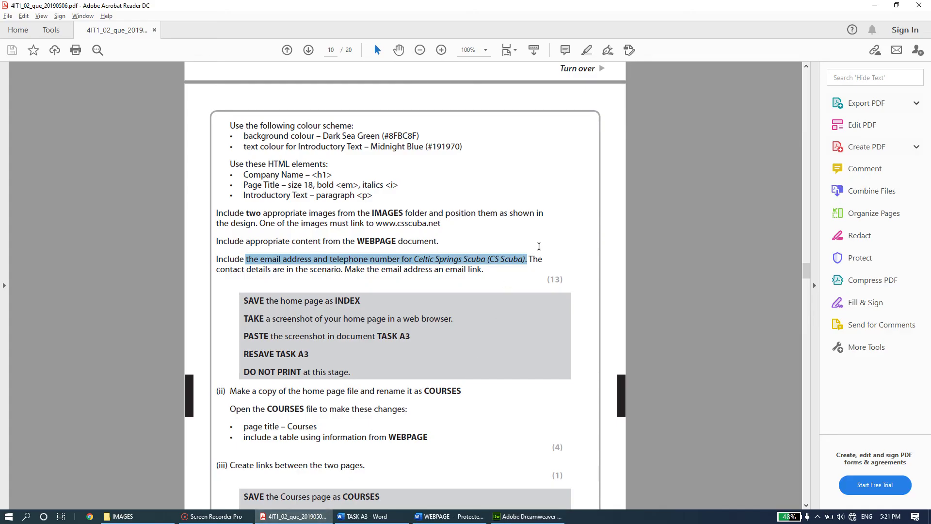
drag(246, 270, 432, 271)
click(384, 274)
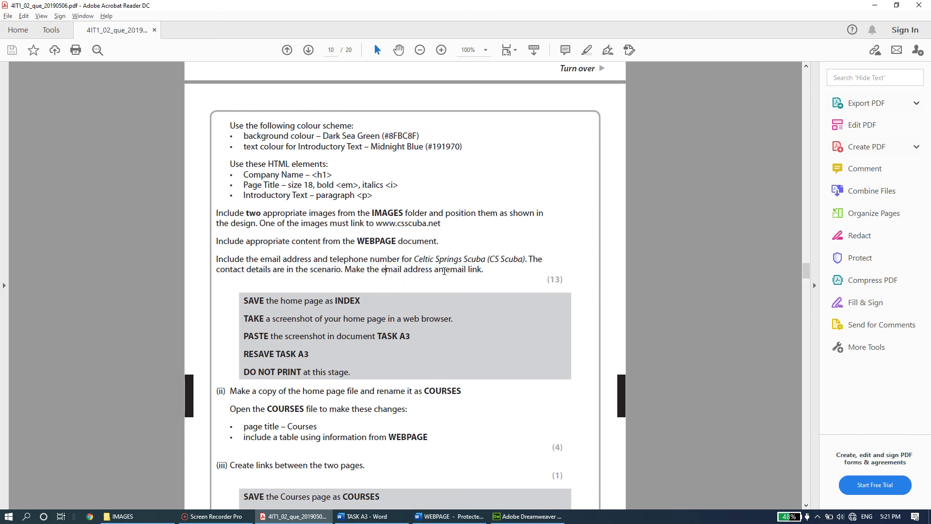
click(529, 516)
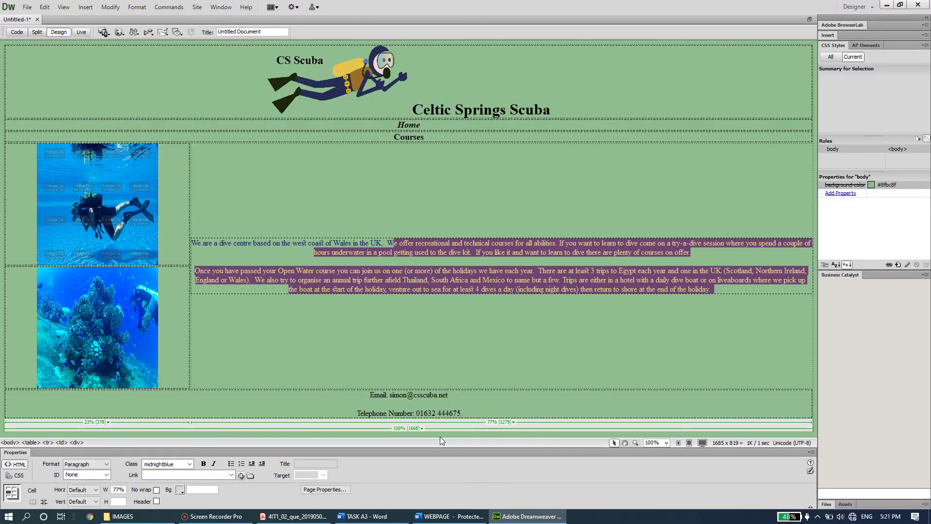
click(428, 395)
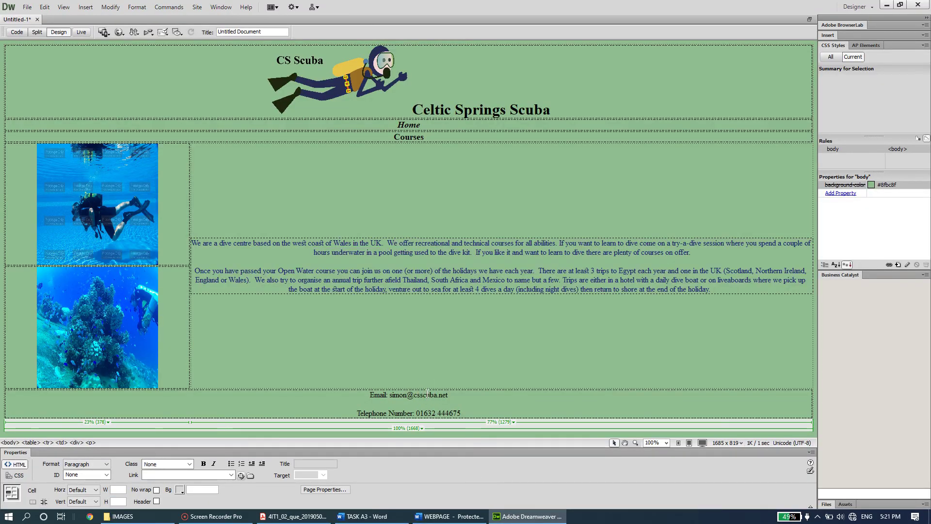
- Select the company email address and give it a mailto link in the Link field
click(404, 396)
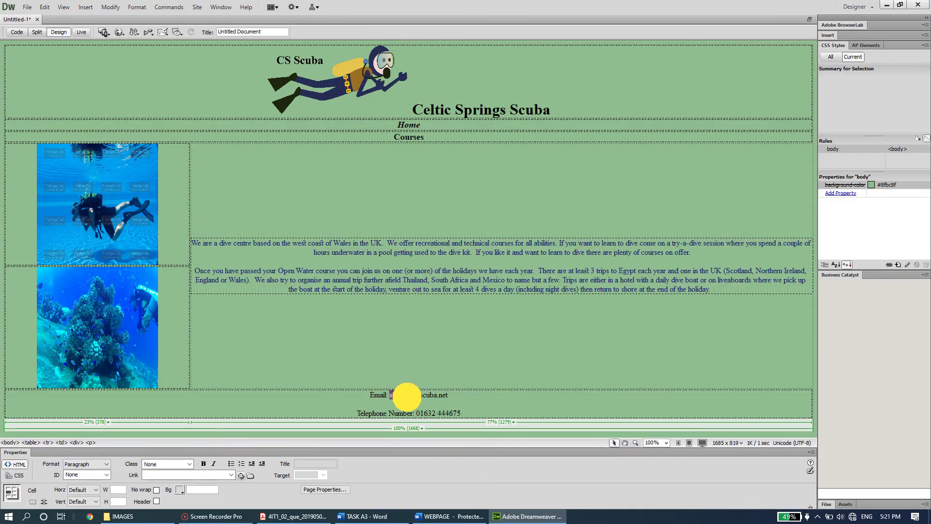
double_click(405, 396)
click(427, 394)
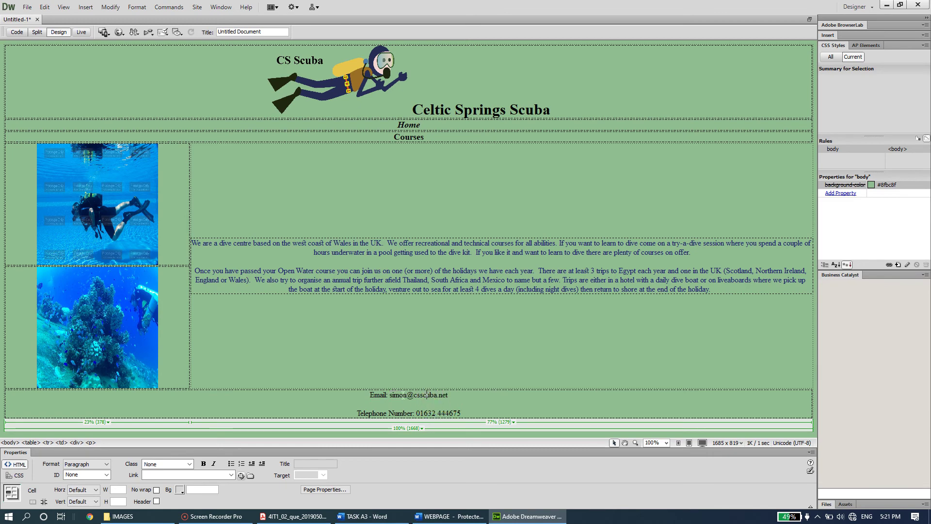
drag(391, 395, 459, 402)
click(201, 475)
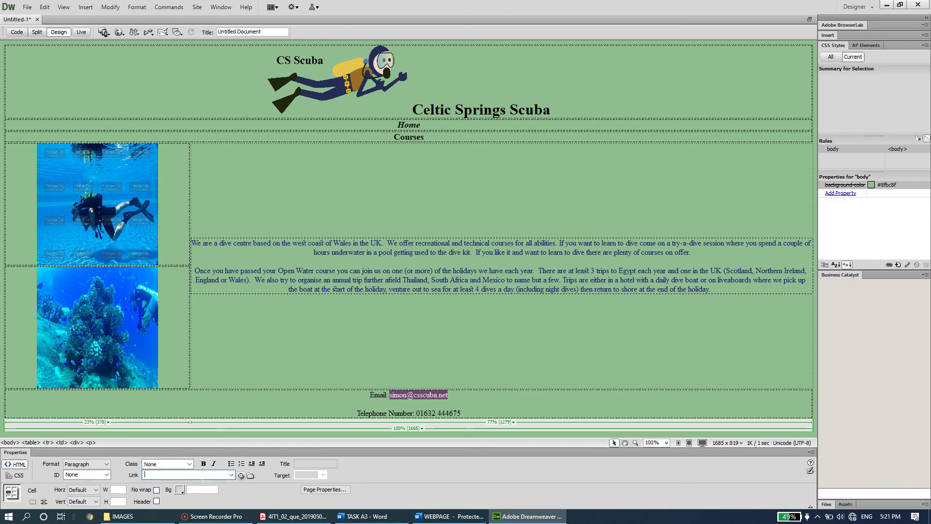
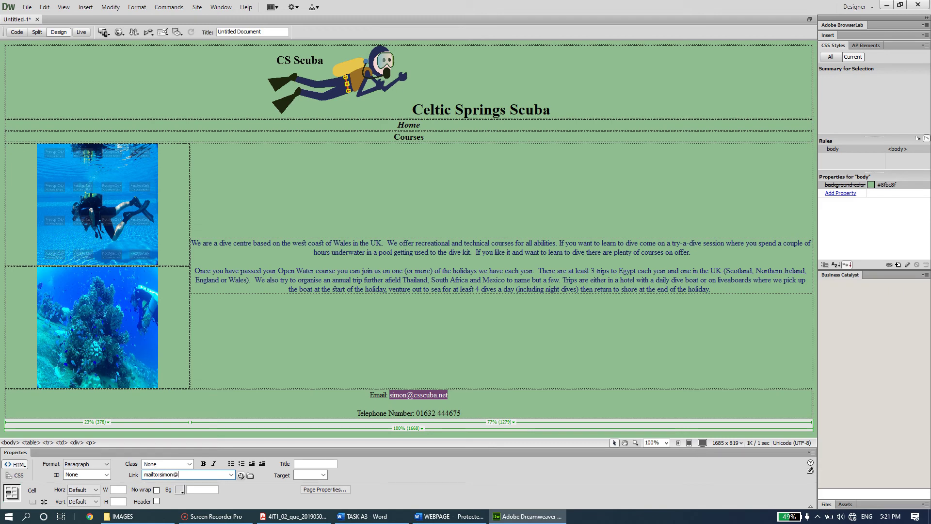
key(Return)
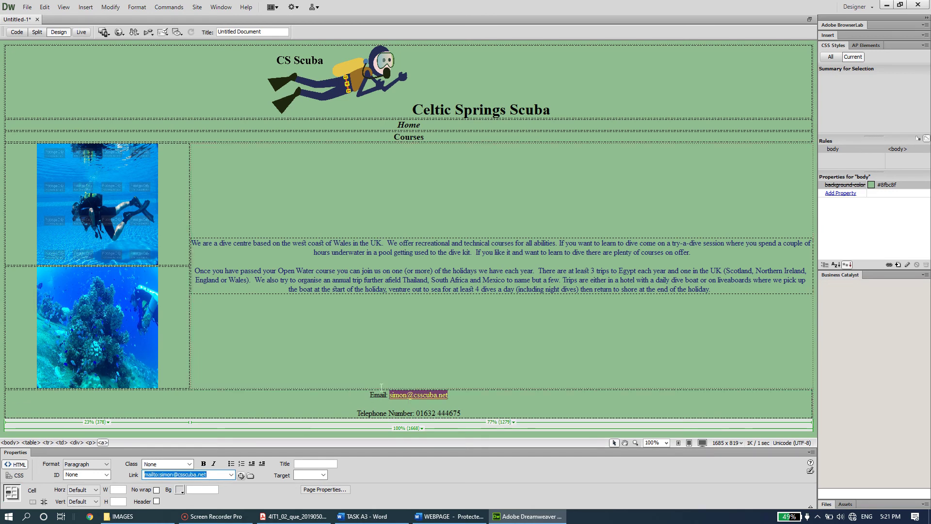
click(415, 358)
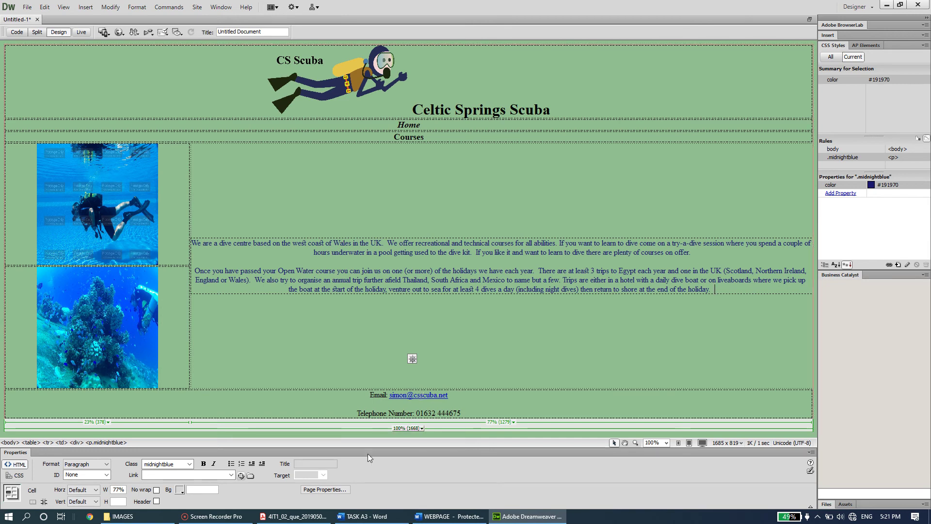
click(295, 516)
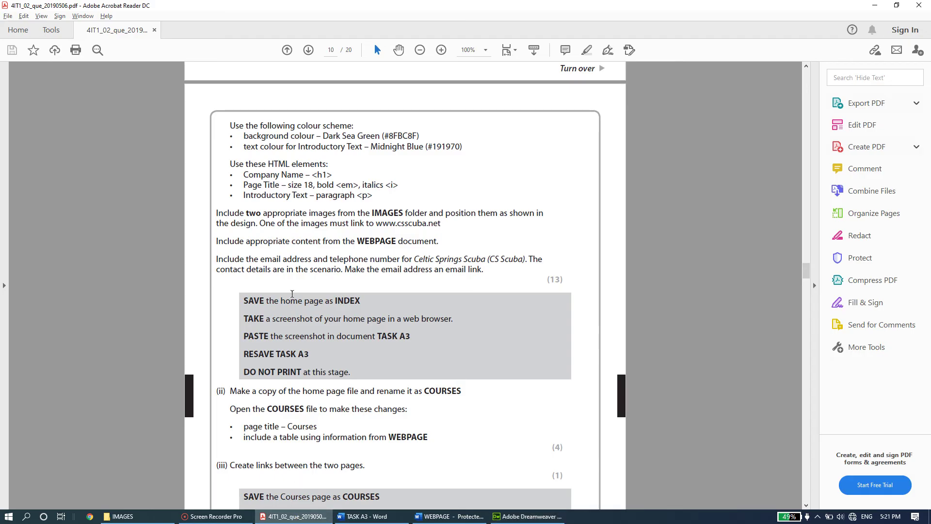
- Highlight the PDF instructions to save as INDEX and to take a browser screenshot
drag(280, 301, 361, 302)
drag(303, 315, 461, 316)
click(500, 516)
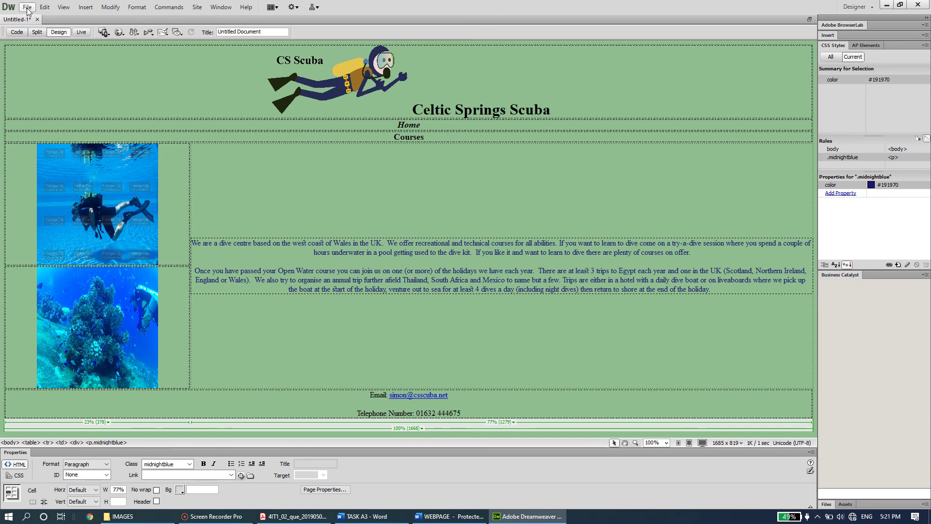
- Save the scuba page as Index in the Desktop's 2019 June folder
click(27, 7)
click(49, 107)
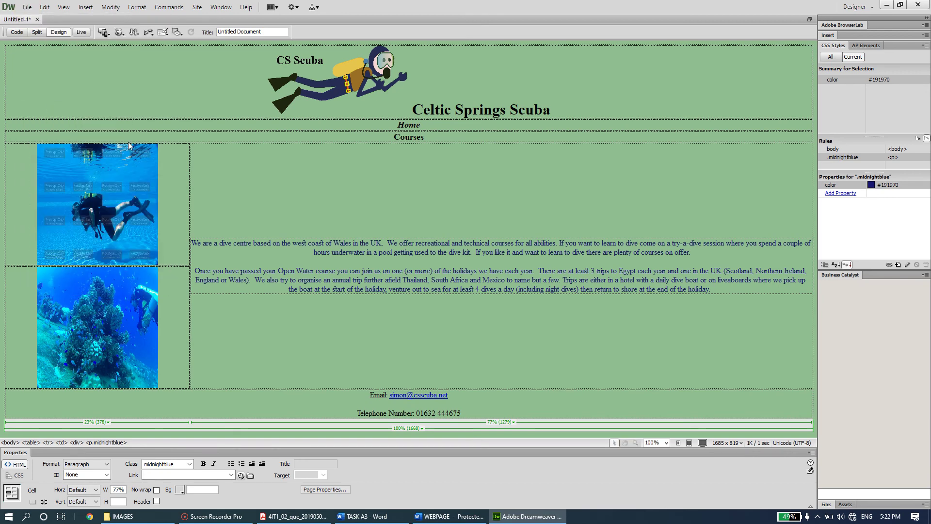
click(592, 141)
click(592, 142)
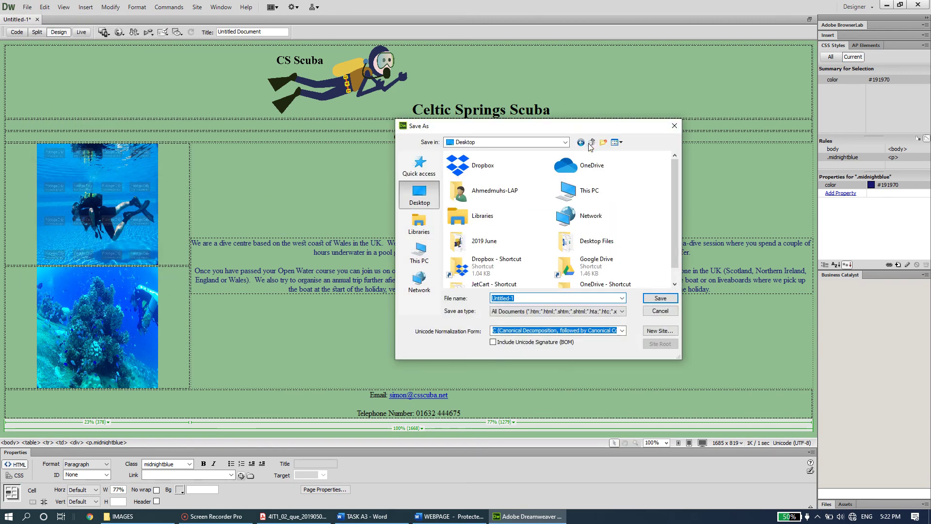
scroll(650, 228, down, 1)
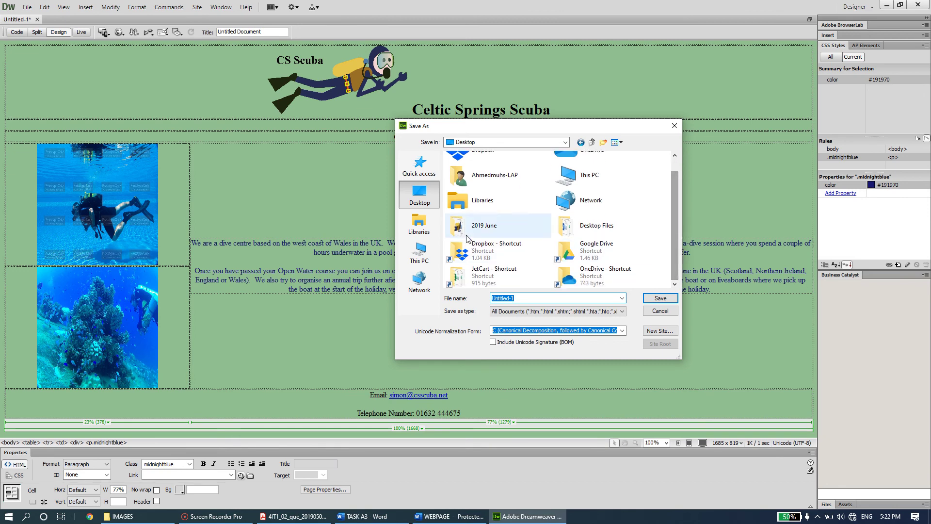
double_click(485, 225)
double_click(530, 297)
text(I)
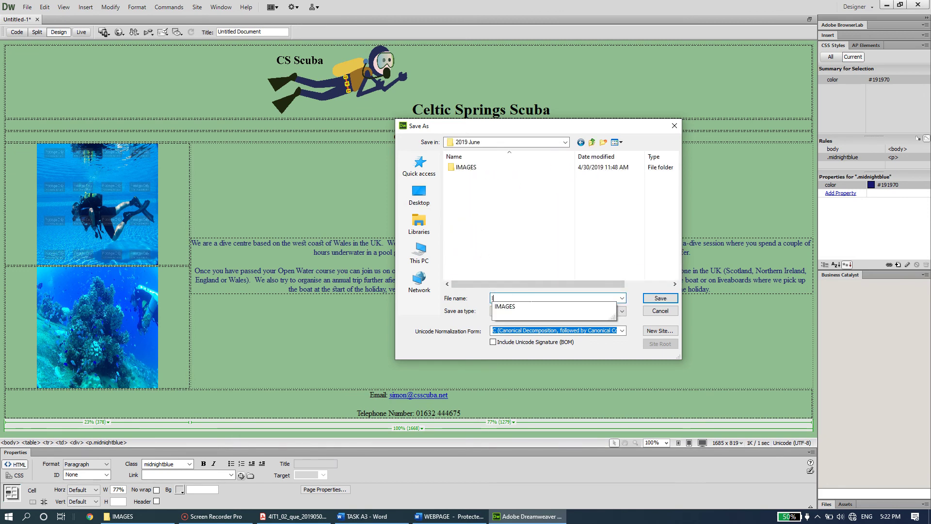
text(ndex)
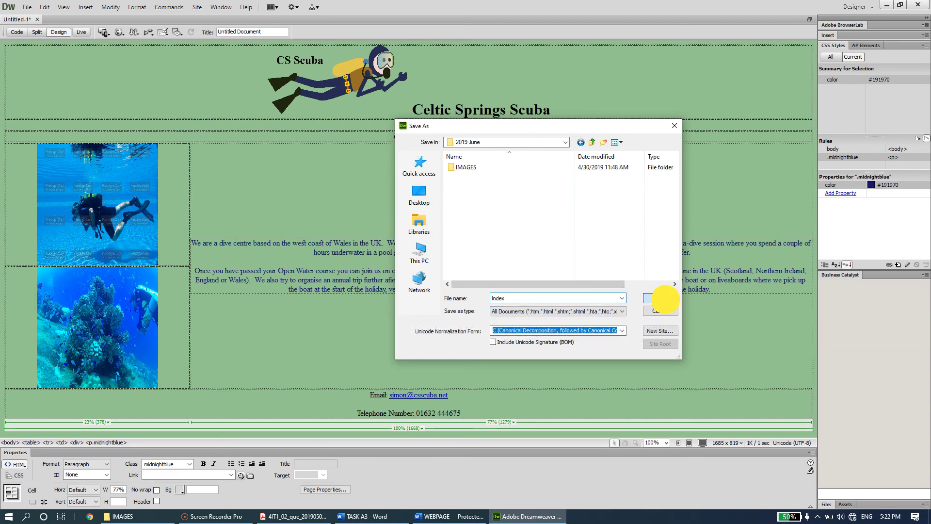
click(662, 298)
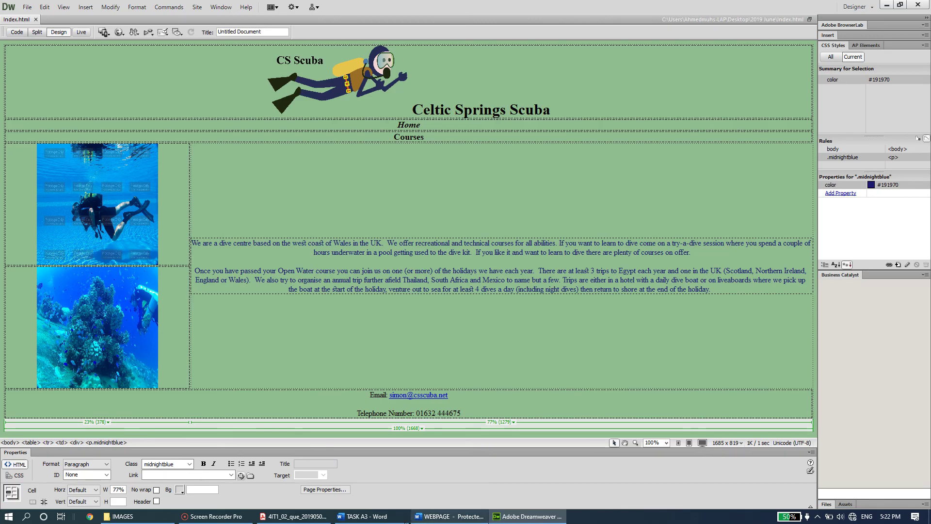
- Highlight the 'TAKE a screenshot' instruction in the task PDF, then bring up the IMAGES folder
click(298, 516)
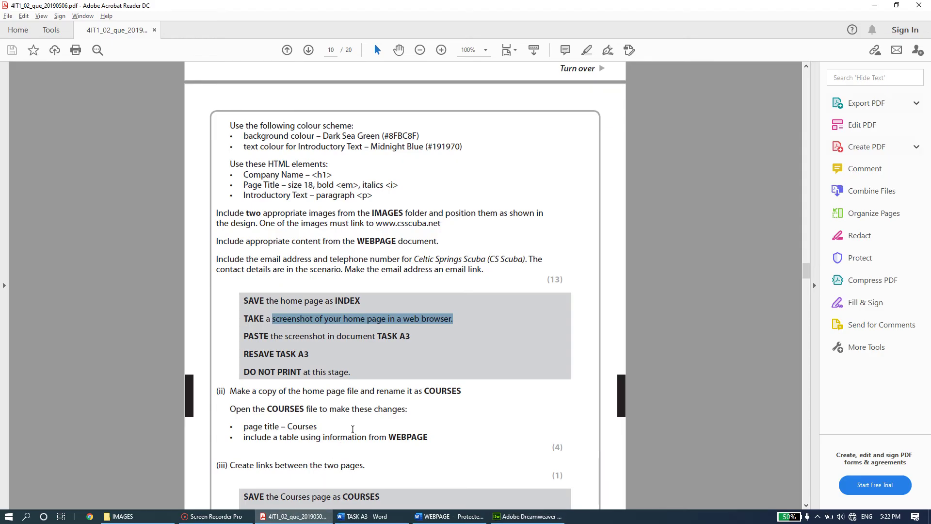
scroll(353, 429, down, 4)
scroll(353, 430, up, 4)
click(319, 322)
drag(250, 320, 451, 331)
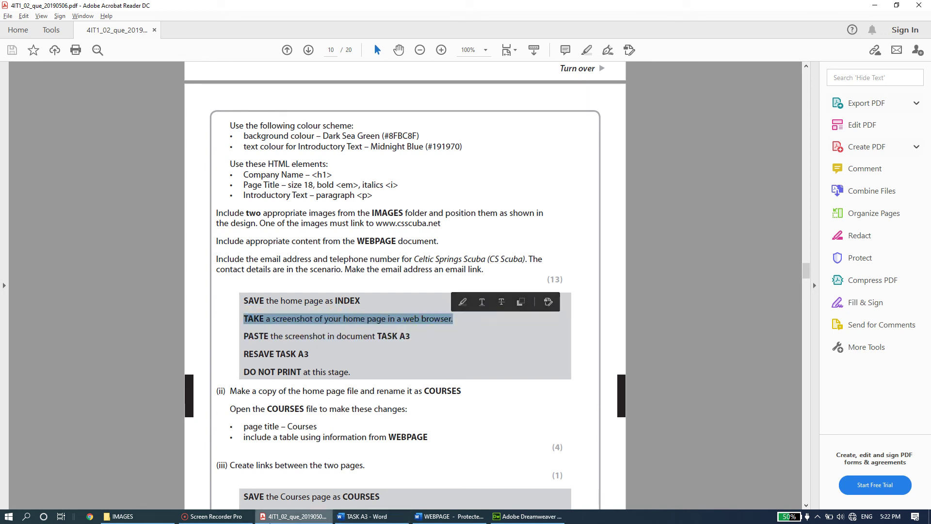
click(123, 516)
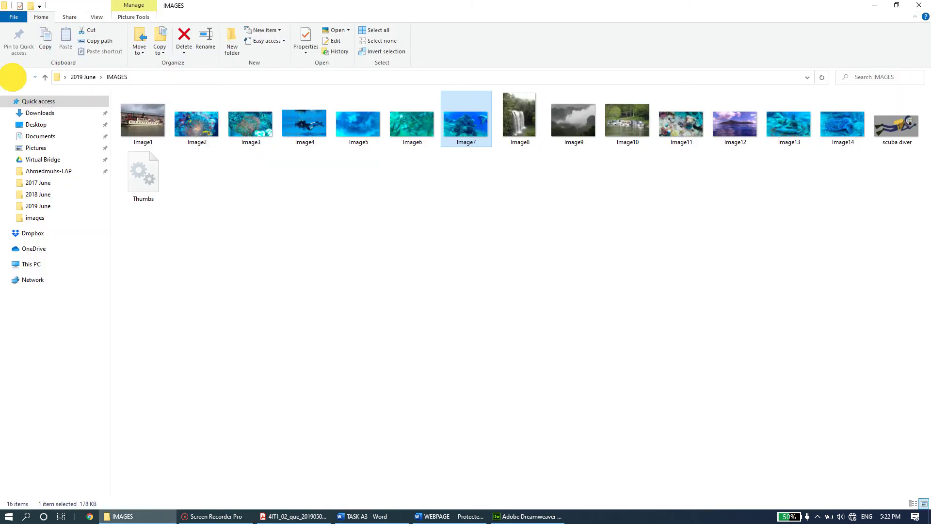
- Open Index from 2019 June in Chrome and test its email link, dismissing the mail prompt
click(9, 76)
double_click(141, 171)
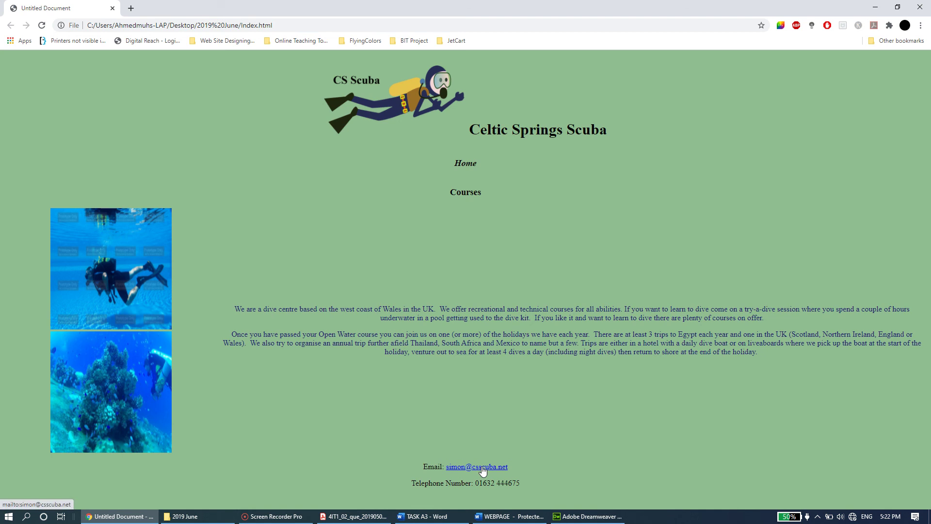
click(482, 467)
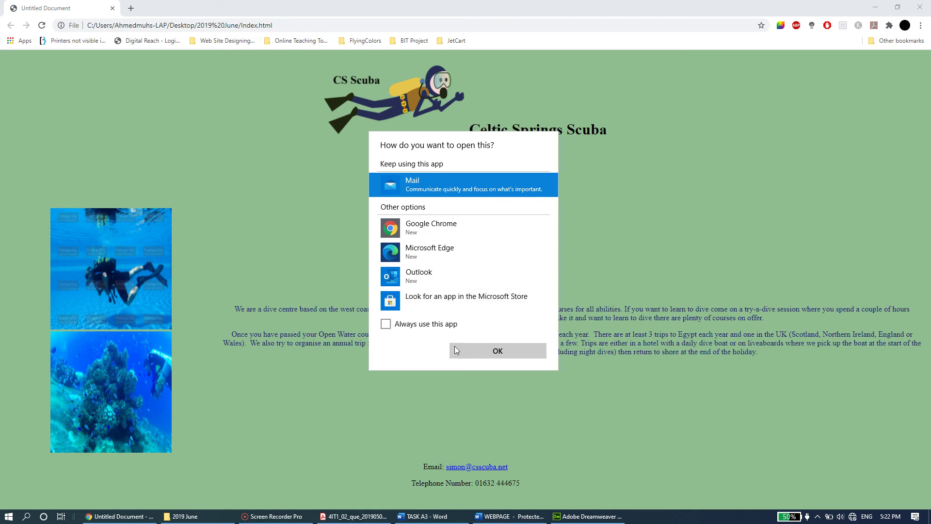
click(368, 397)
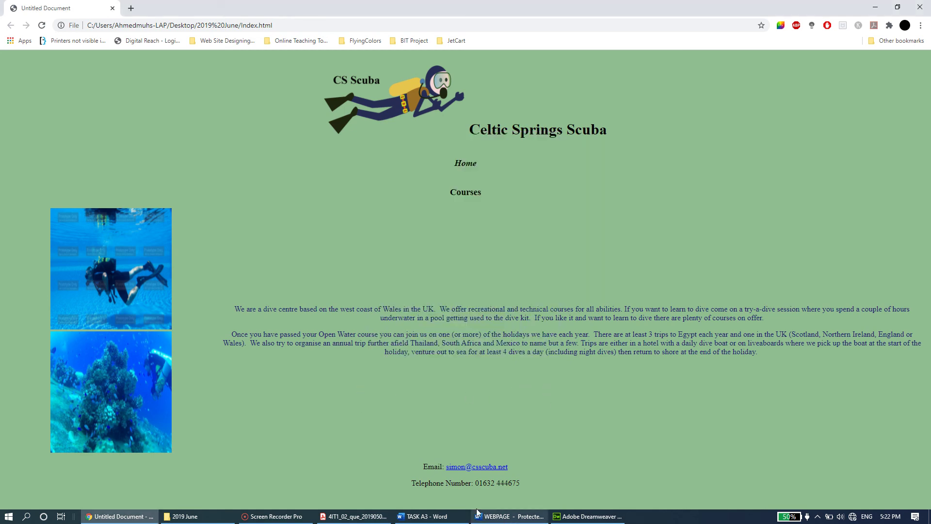
- Check the task PDF and Dreamweaver page, then bring up the TASK A3 document
click(354, 516)
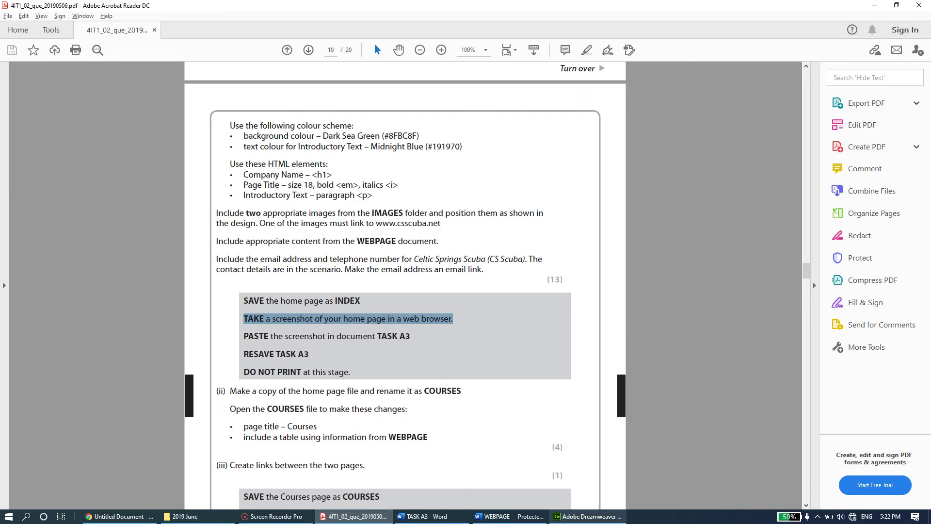
click(582, 516)
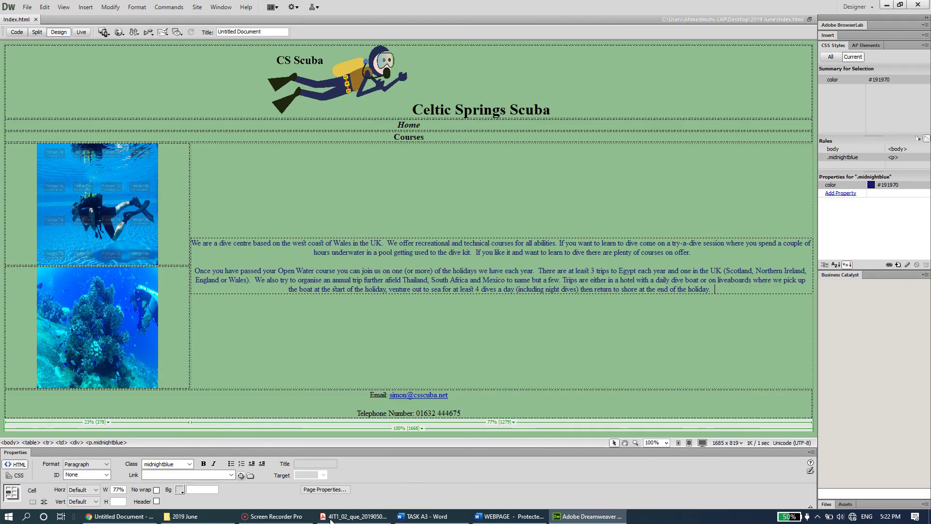
click(117, 515)
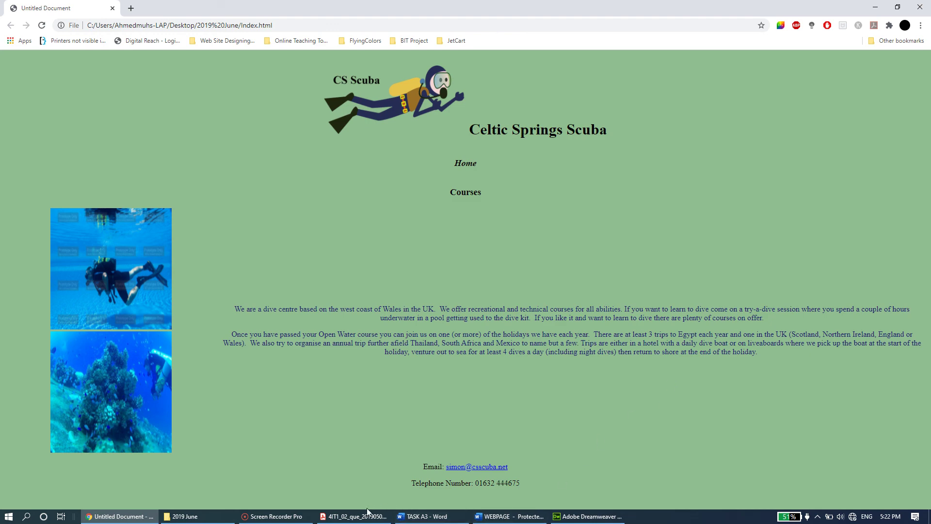
click(421, 516)
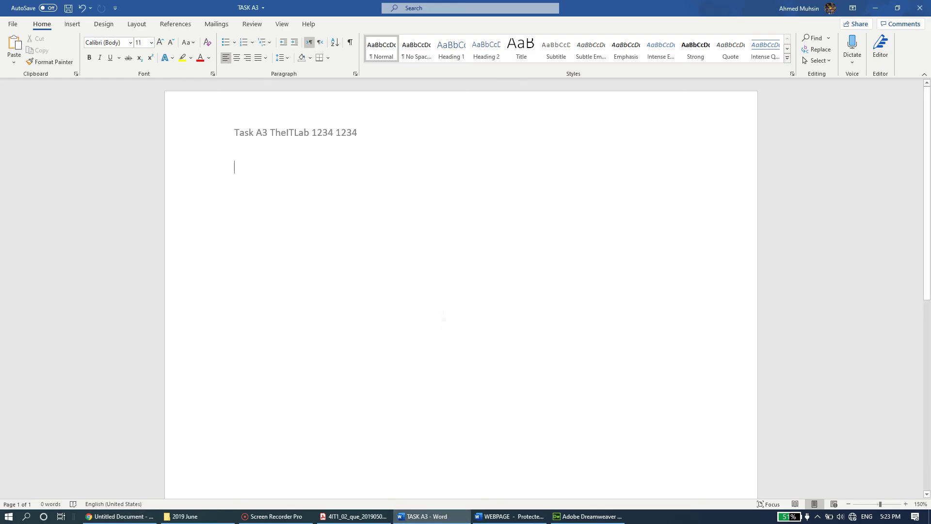
- Paste the home page screenshot below the TASK A3 heading and save the document
key(ctrl+v)
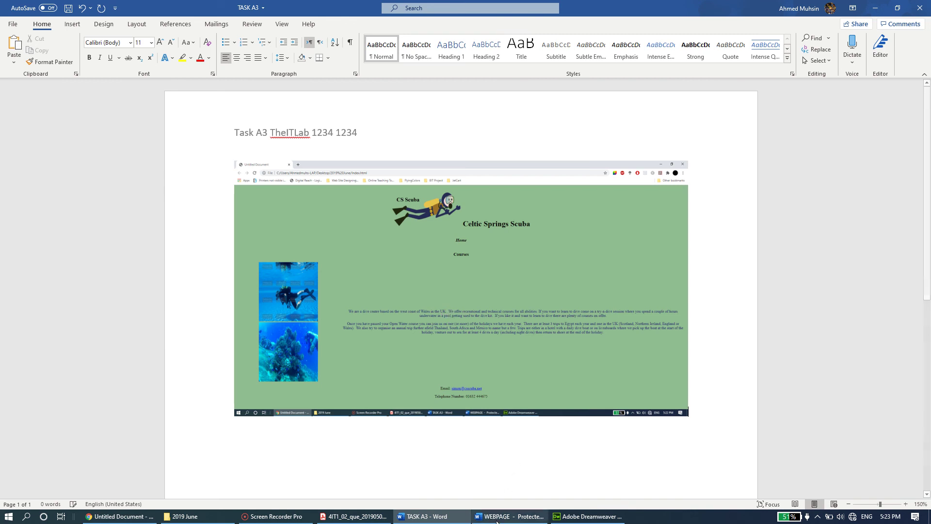
click(353, 516)
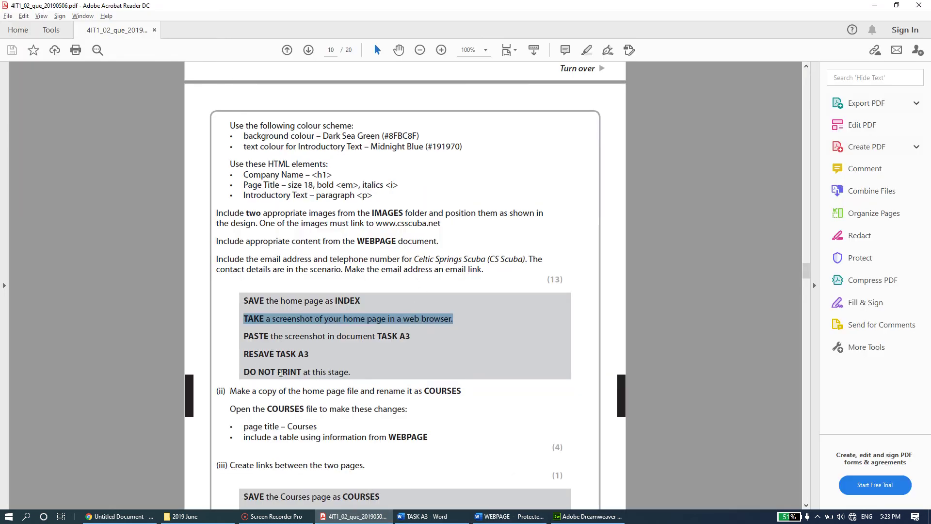
click(510, 517)
click(422, 516)
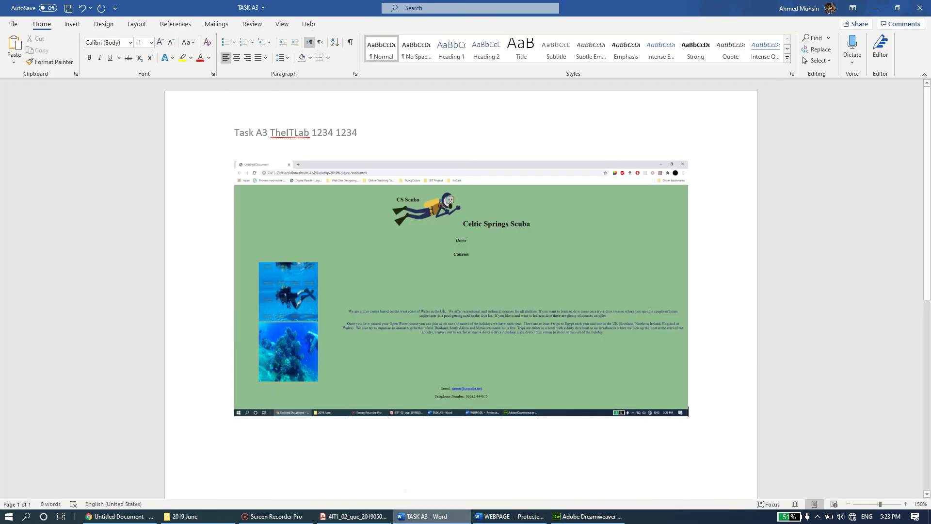
click(69, 8)
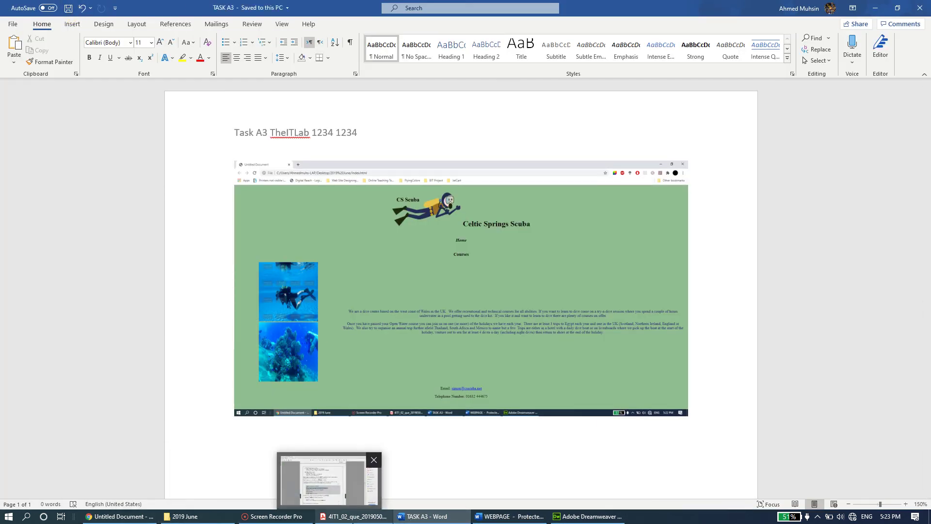
- Highlight the next PDF task about copying the page
click(353, 517)
scroll(385, 305, down, 5)
scroll(387, 306, up, 3)
drag(231, 229, 408, 247)
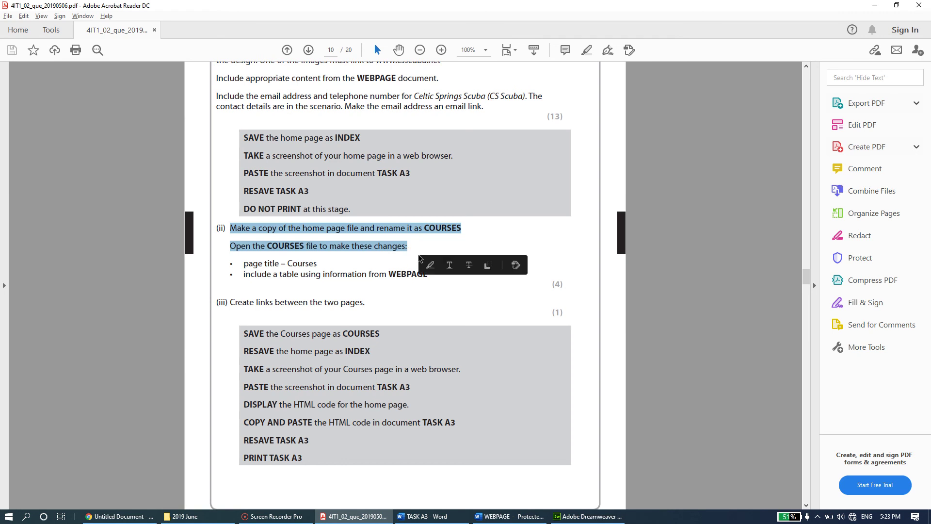
click(408, 246)
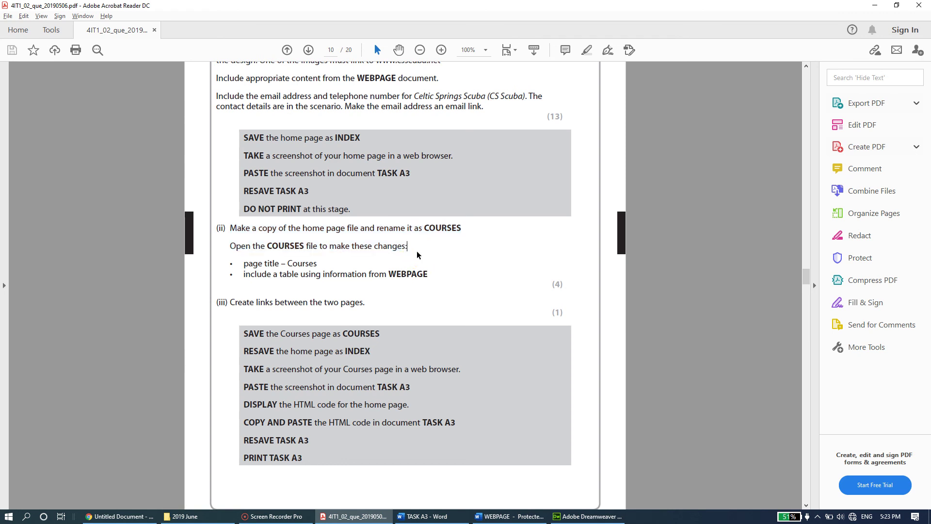